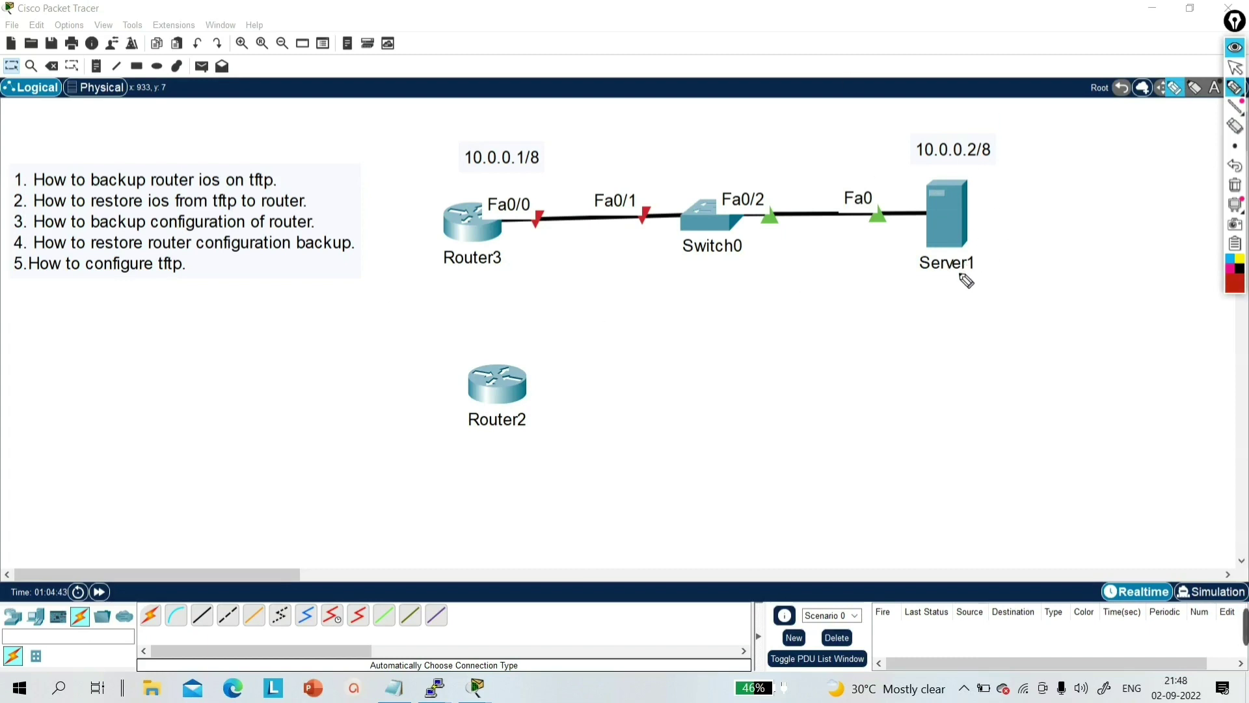
- Annotate the canvas with a circled TFTP label and arrows between Router3 and Server1
mouse_move(935, 315)
mouse_down()
mouse_move(920, 284)
mouse_move(995, 276)
mouse_move(979, 293)
mouse_move(1067, 287)
mouse_up()
mouse_move(937, 329)
mouse_down()
mouse_move(990, 333)
mouse_move(924, 273)
mouse_move(990, 345)
mouse_up()
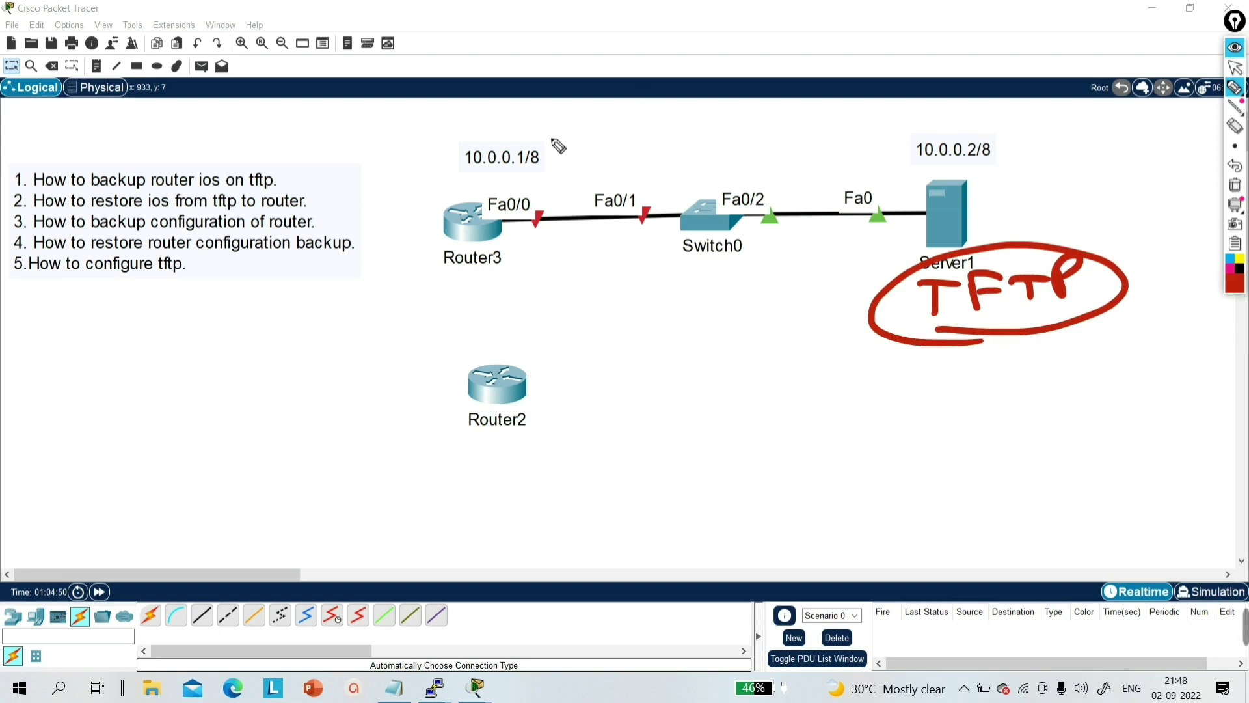
mouse_move(451, 194)
mouse_down()
mouse_move(438, 137)
mouse_move(466, 117)
mouse_move(594, 100)
mouse_move(895, 155)
mouse_move(890, 137)
mouse_move(872, 168)
mouse_up()
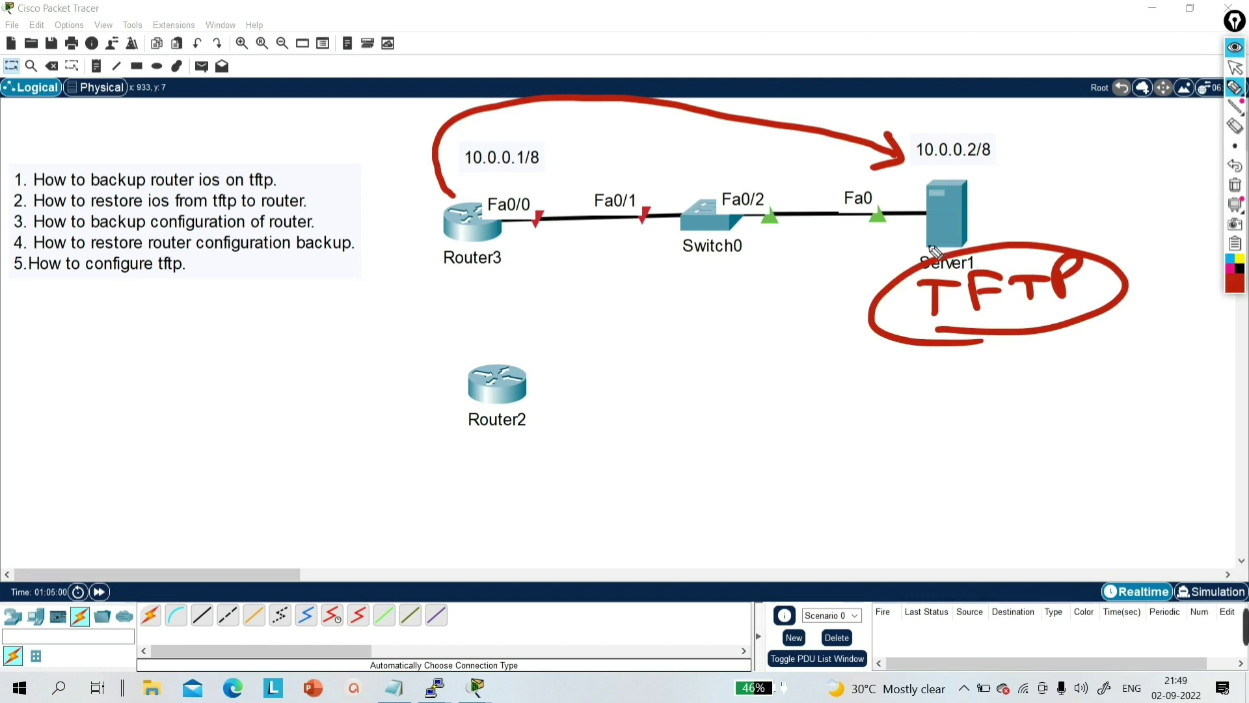
mouse_move(917, 235)
mouse_down()
mouse_move(801, 289)
mouse_move(633, 295)
mouse_move(518, 262)
mouse_move(537, 294)
mouse_up()
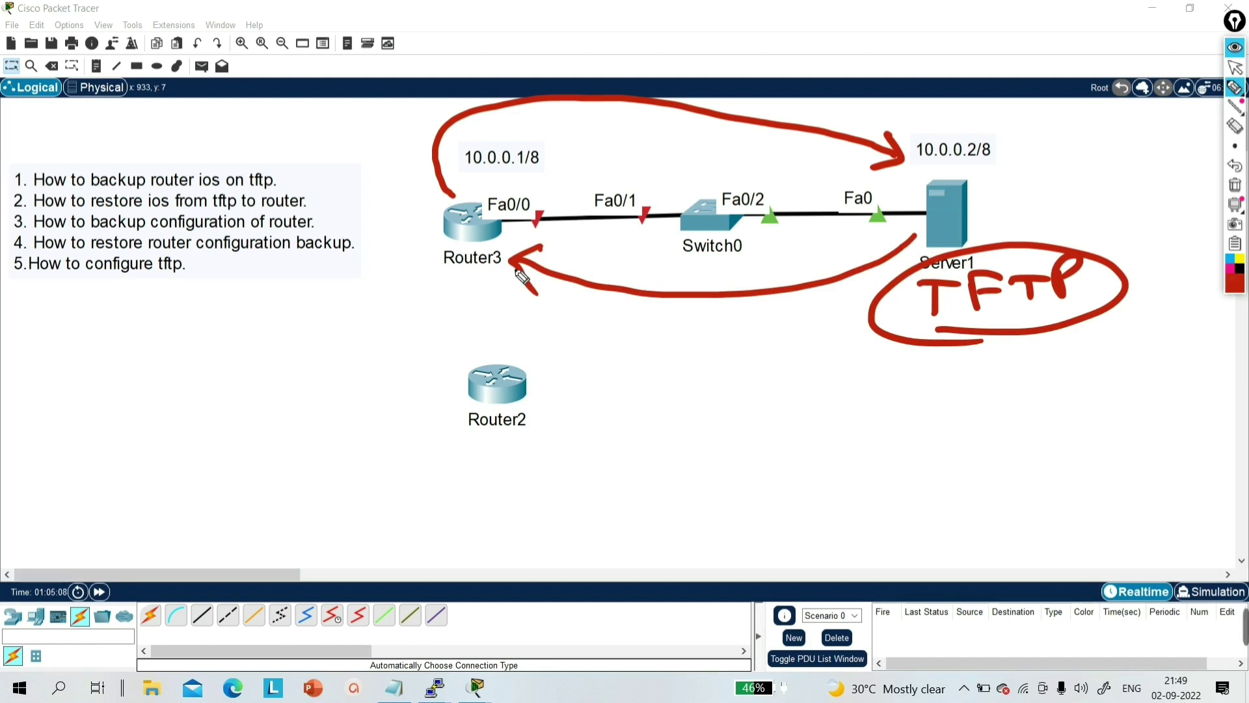
mouse_move(392, 296)
mouse_down()
mouse_move(445, 236)
mouse_move(426, 275)
mouse_up()
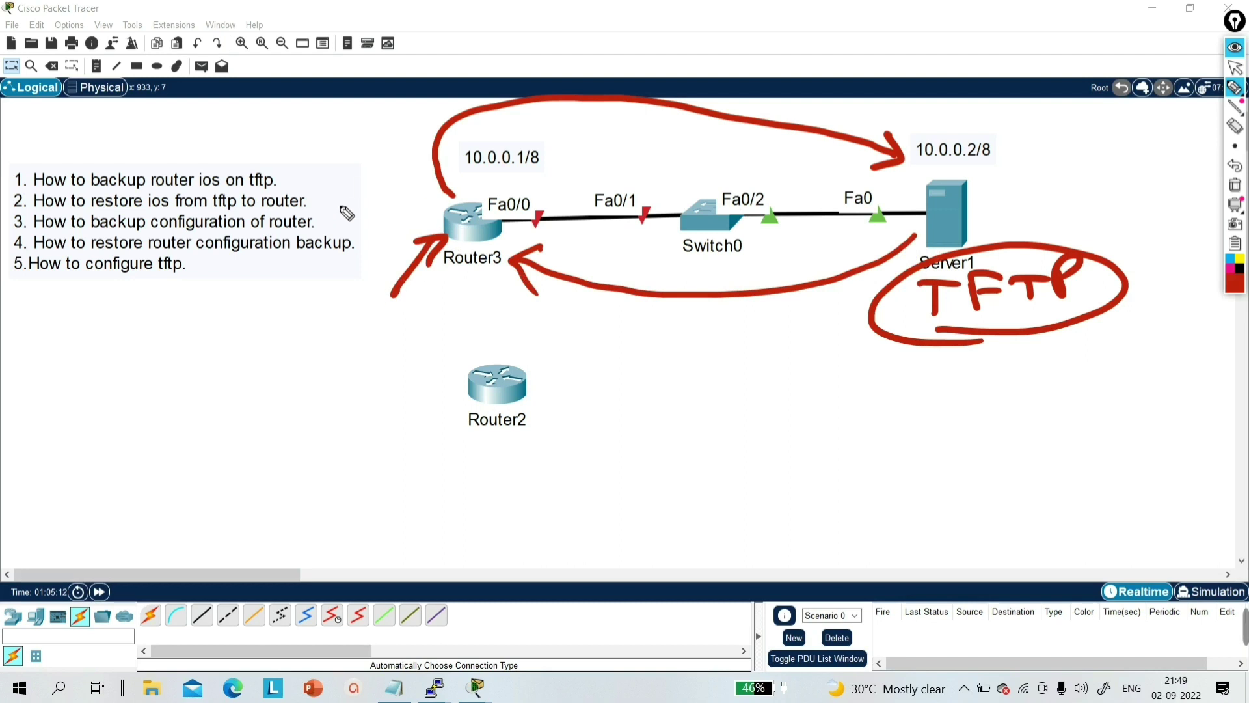
mouse_move(392, 199)
mouse_down()
mouse_move(440, 205)
mouse_move(424, 216)
mouse_up()
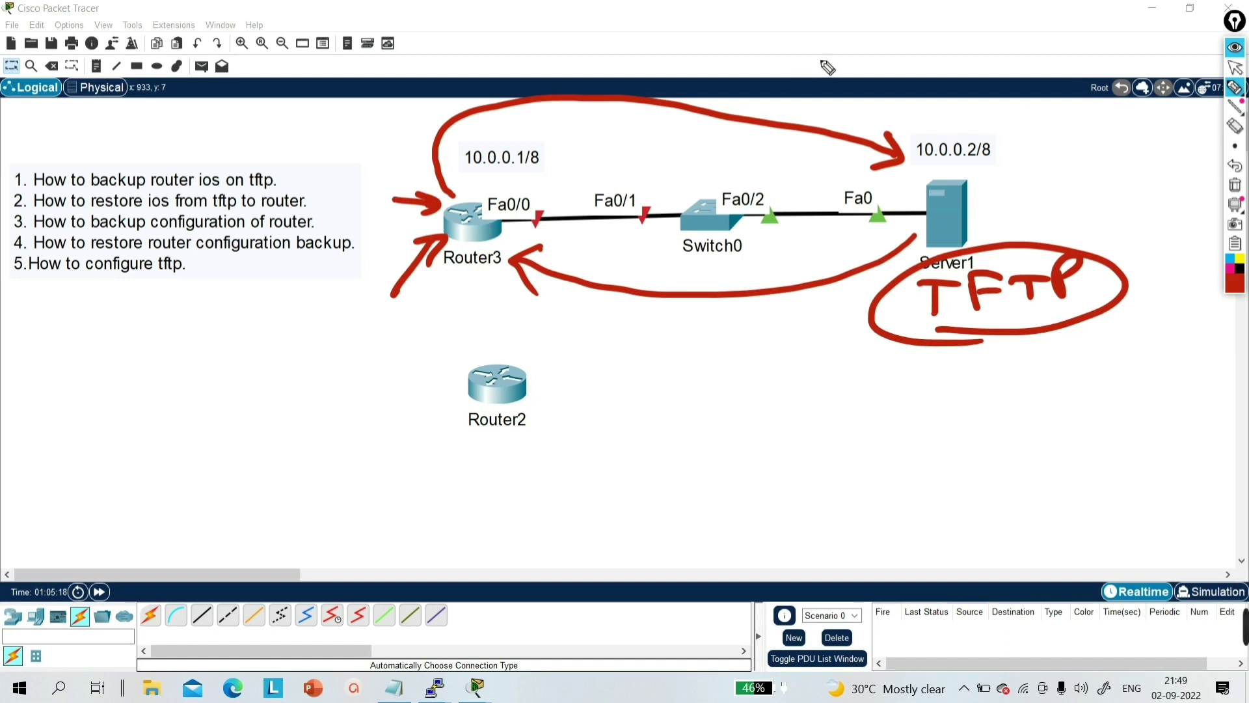
mouse_move(1027, 195)
mouse_down()
mouse_move(974, 194)
mouse_move(1010, 212)
mouse_up()
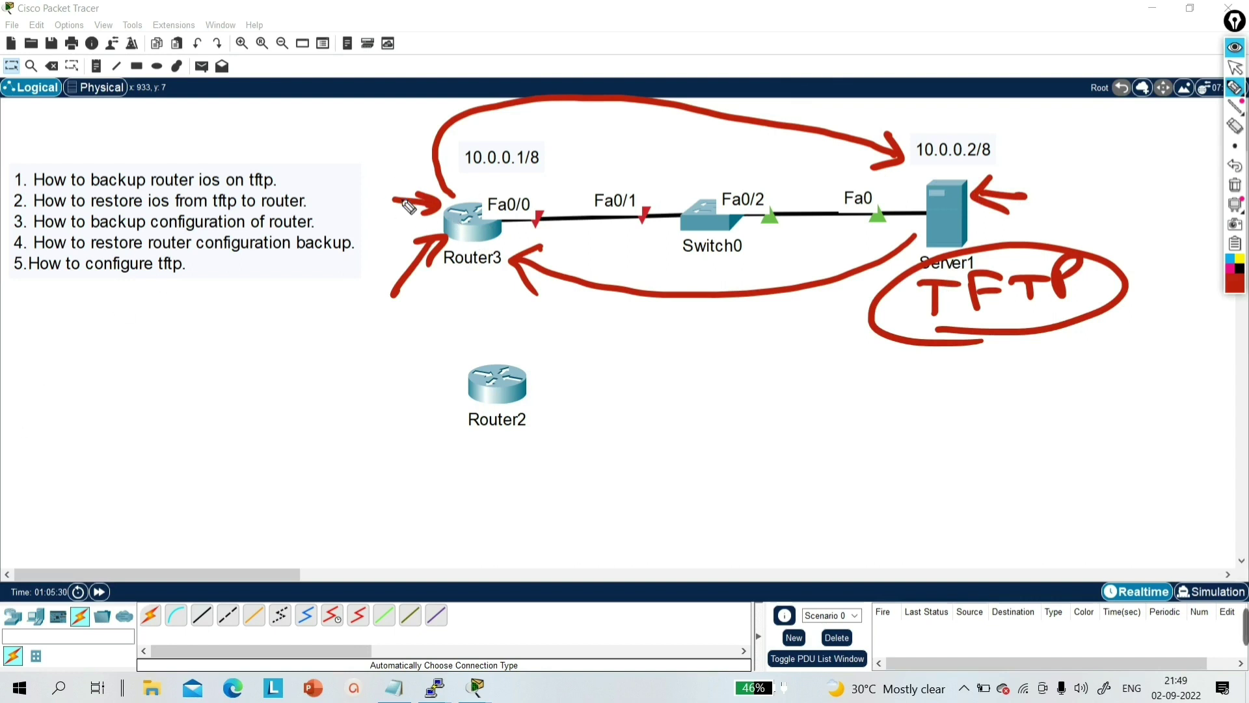
- Mark up Router3 and Router2 with lines and circles, then erase all annotations
drag(389, 197, 435, 207)
mouse_move(438, 273)
mouse_down()
mouse_move(531, 275)
mouse_move(430, 279)
mouse_up()
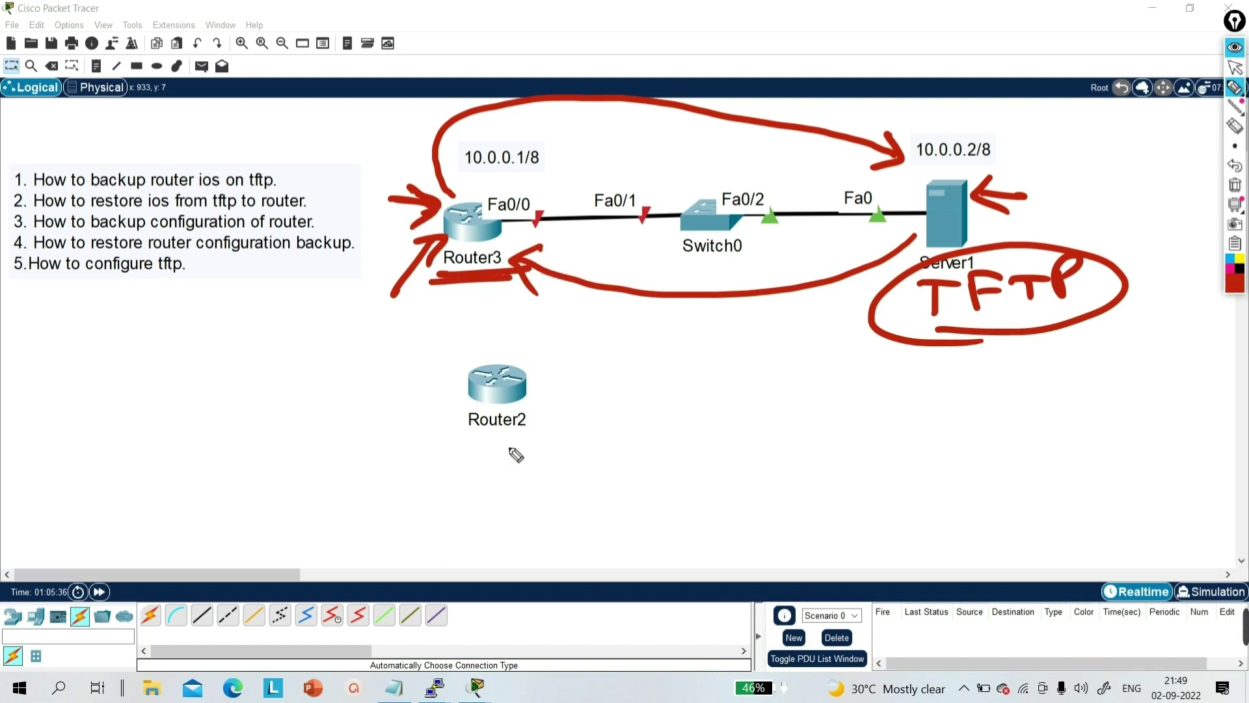
drag(480, 453, 538, 436)
drag(518, 383, 690, 221)
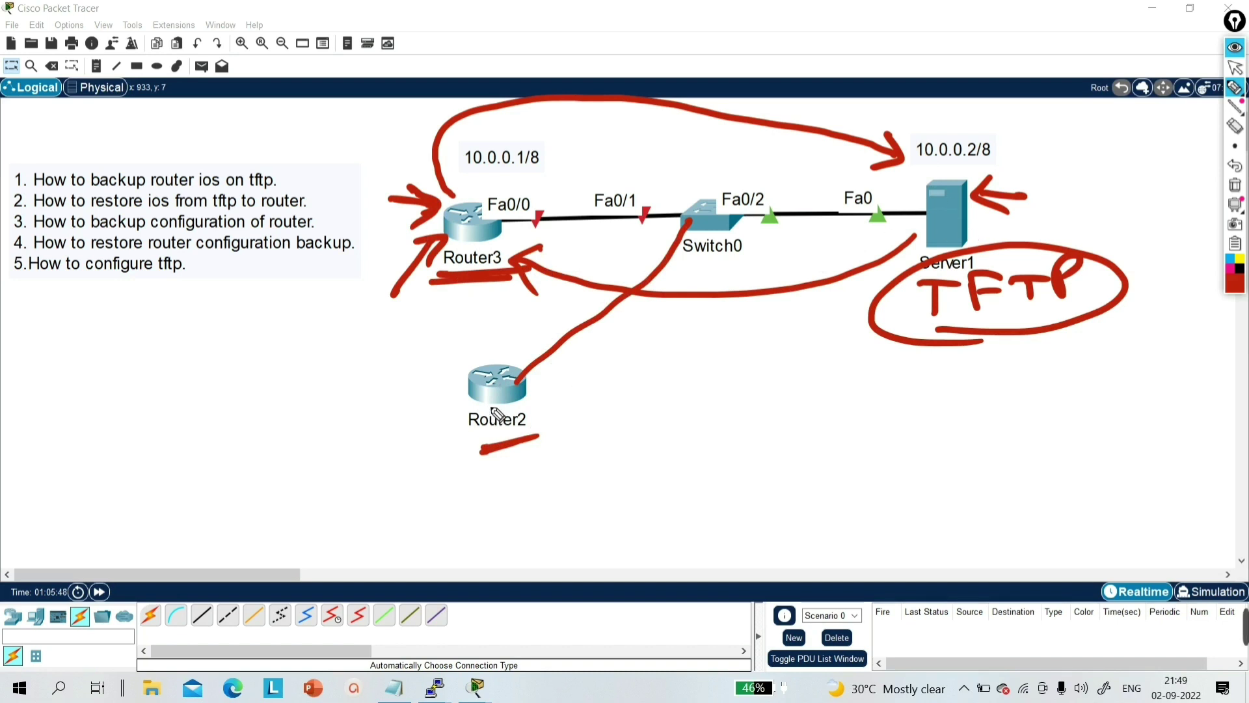
mouse_move(424, 383)
mouse_down()
mouse_move(424, 404)
mouse_move(555, 376)
mouse_up()
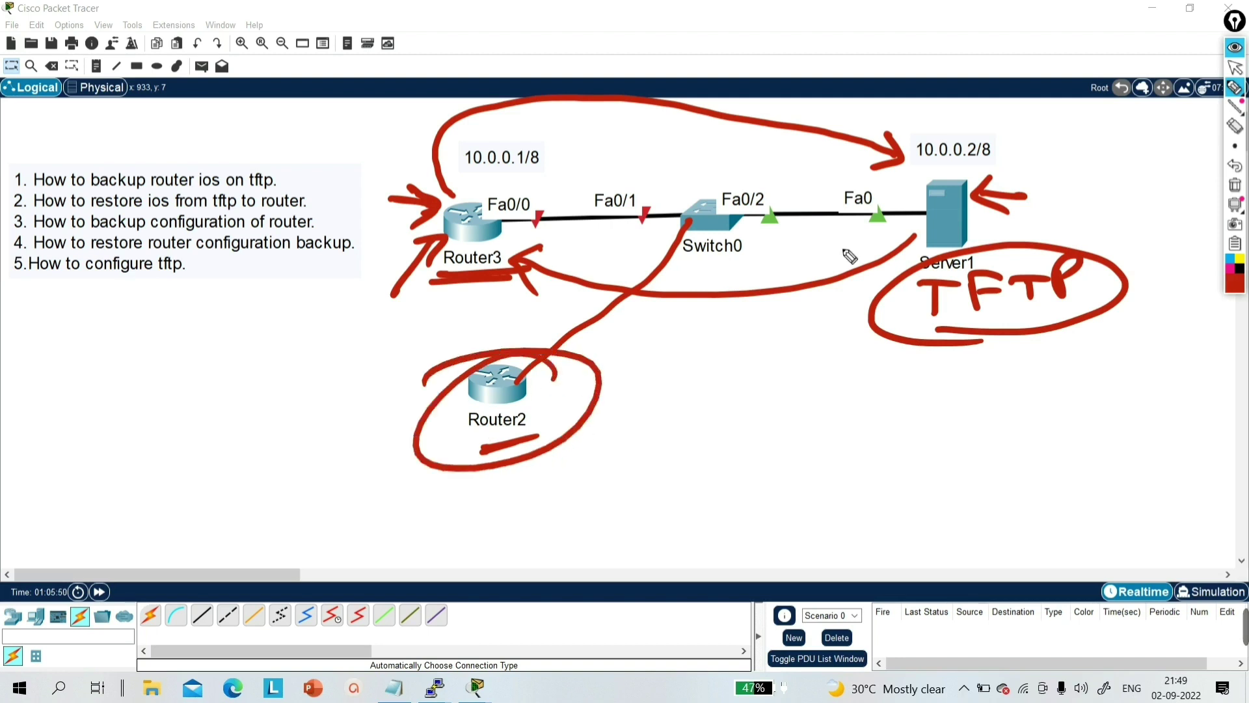
click(1235, 184)
click(1235, 67)
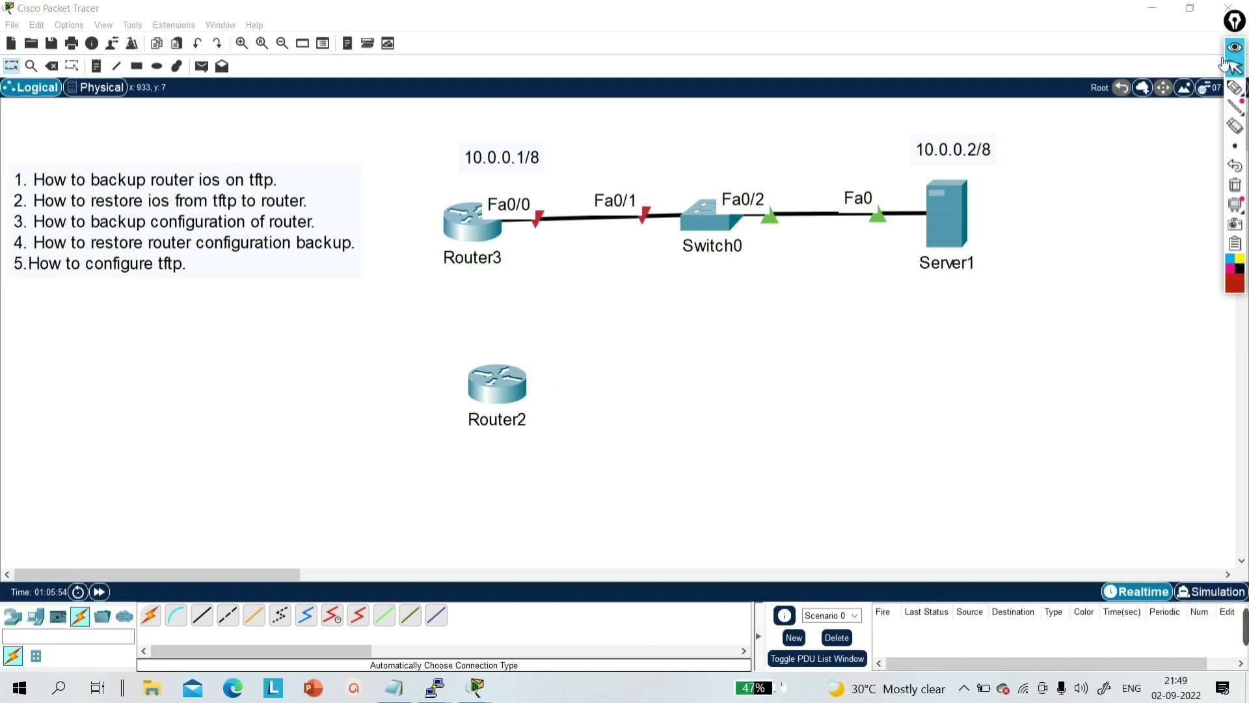
- Reposition the 10.0.0.1/8 and 10.0.0.2/8 address labels slightly
click(521, 163)
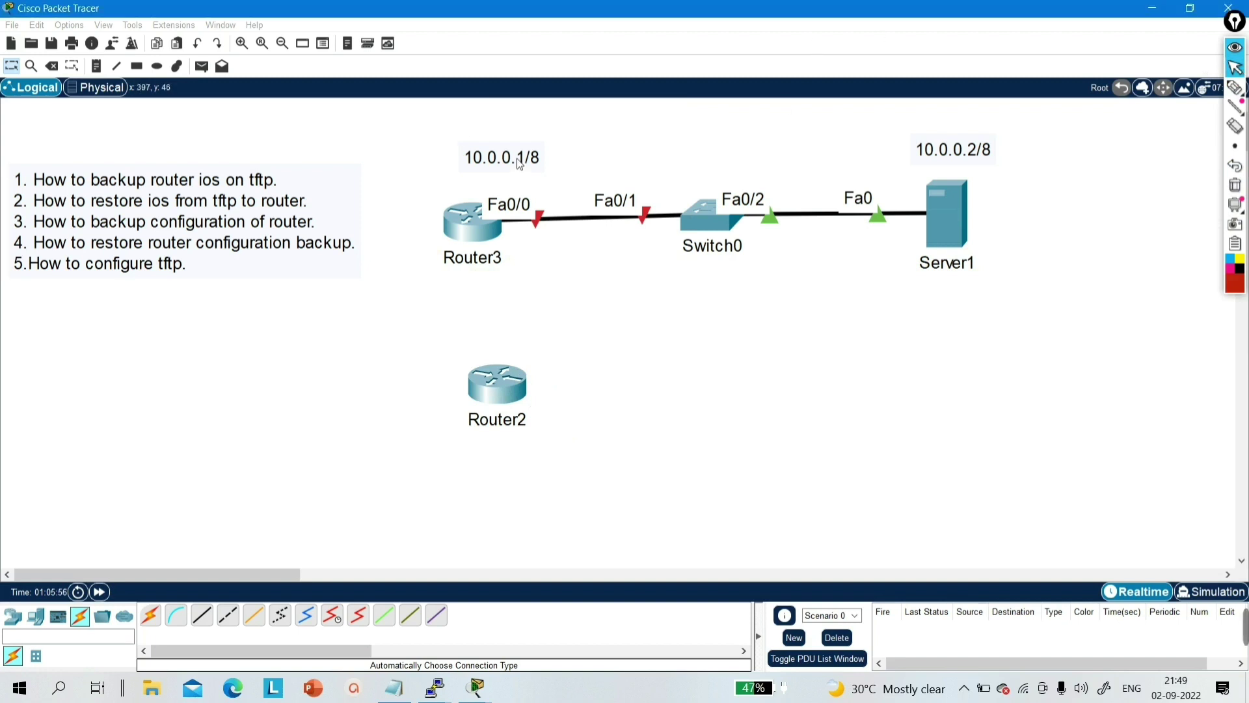
drag(520, 163, 525, 163)
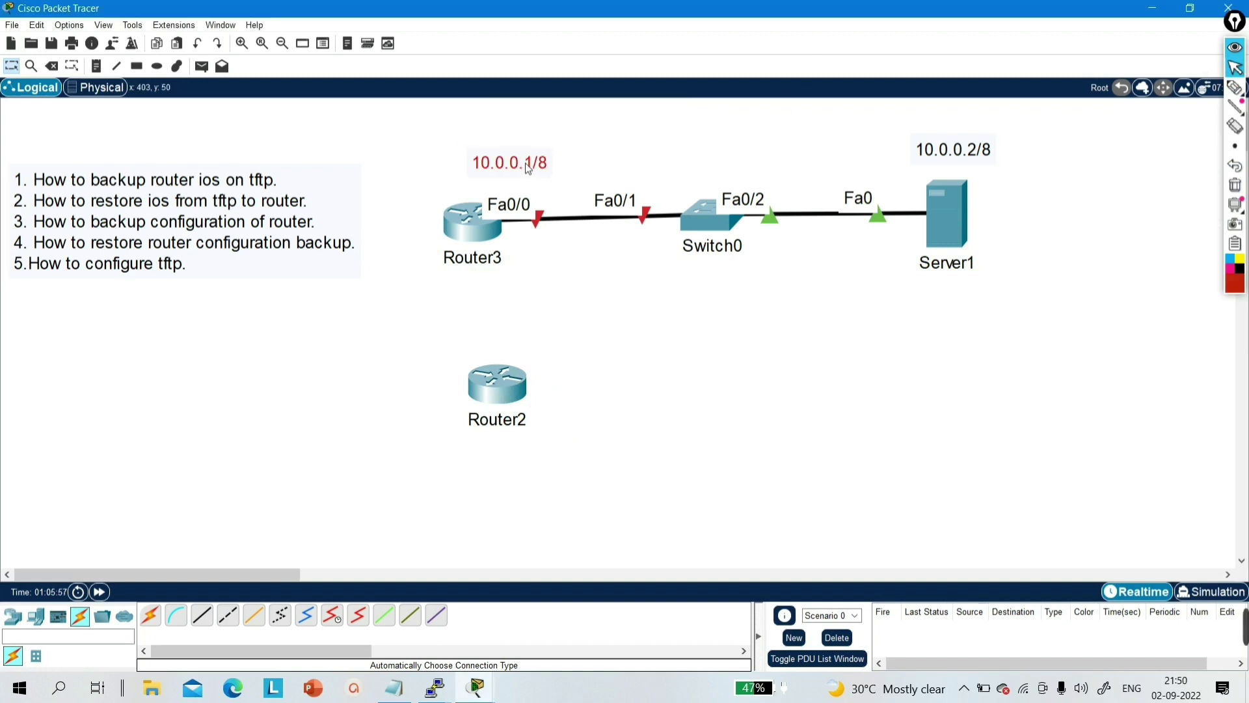
click(605, 159)
drag(958, 152, 951, 145)
click(1011, 196)
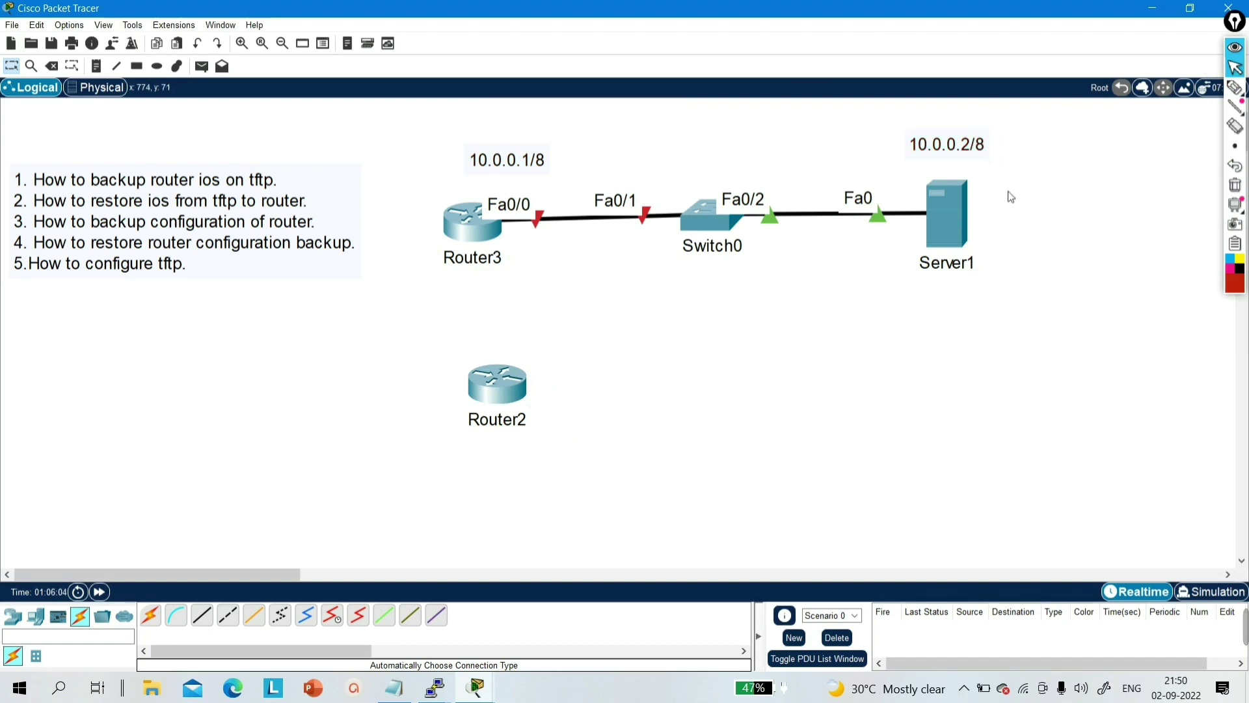
- Check Server1's IP configuration: address 10.0.0.2 with default gateway 10.0.0.1
click(938, 213)
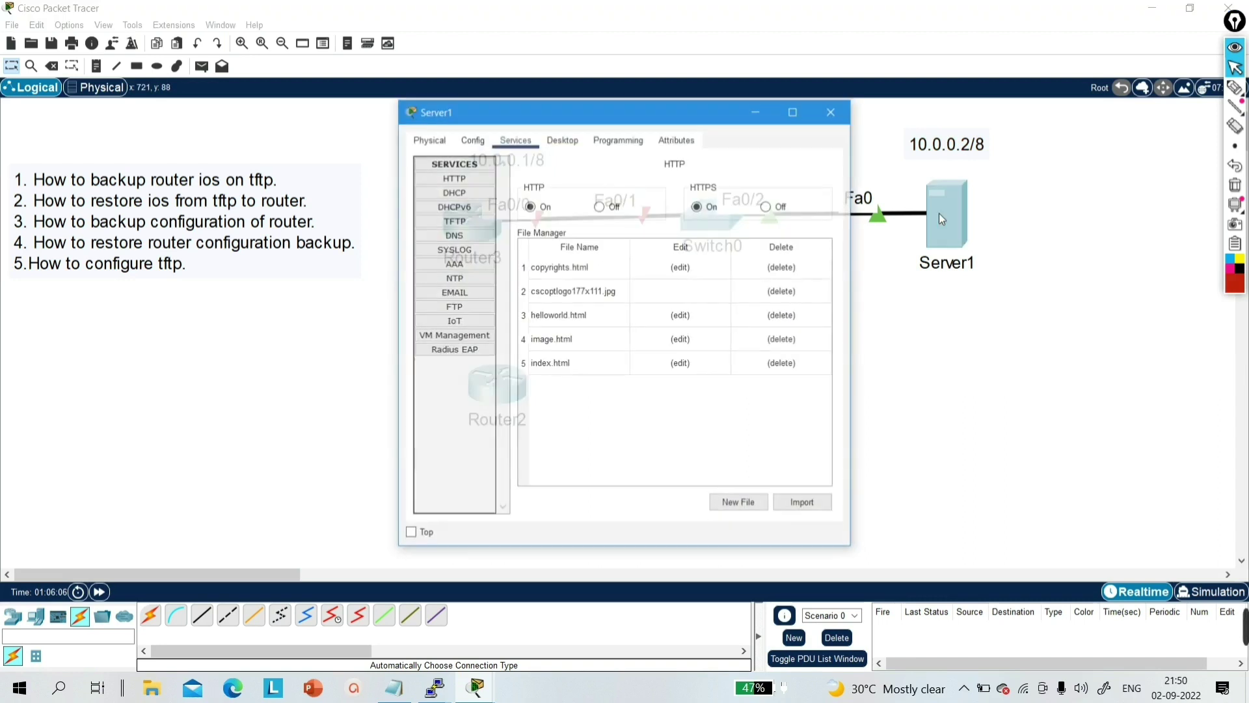
click(567, 140)
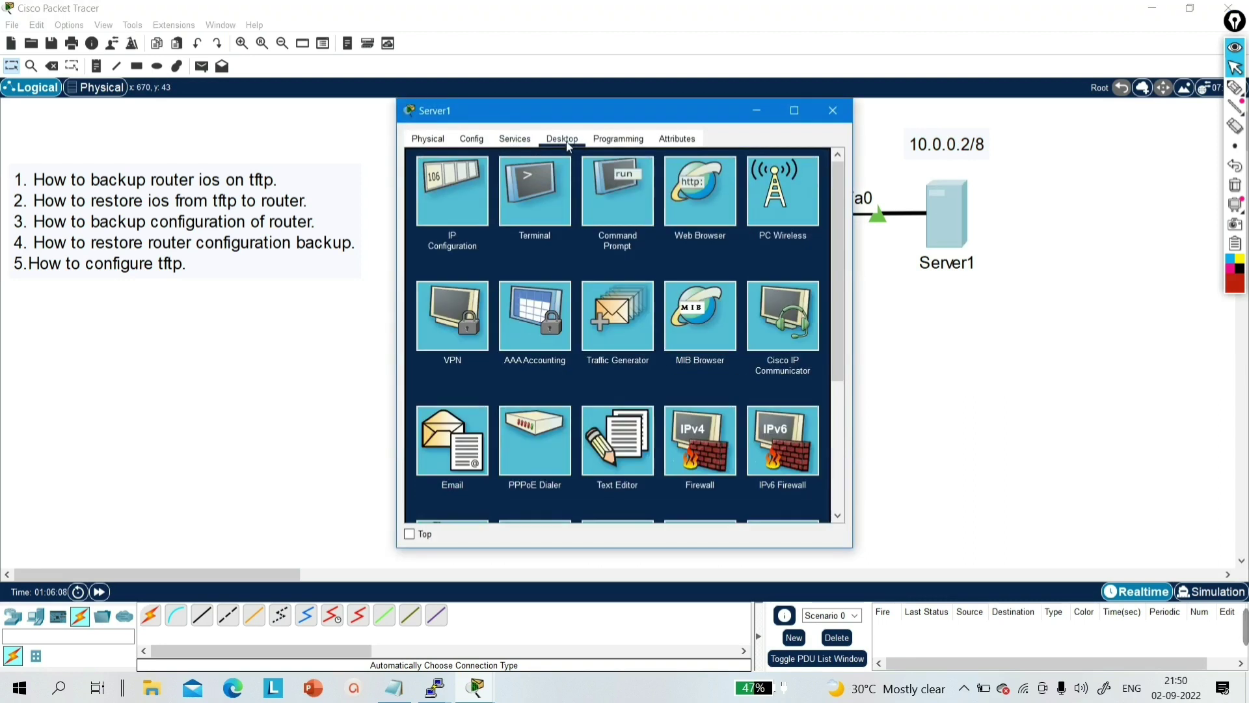
click(453, 209)
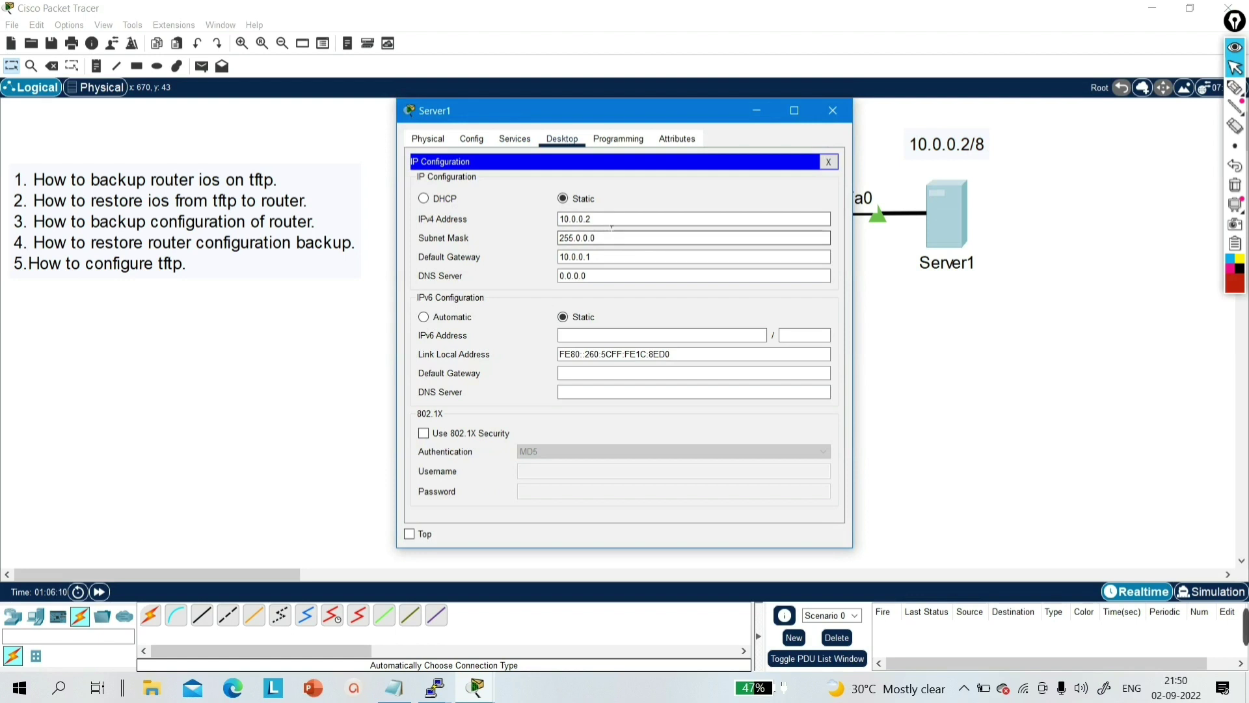
drag(592, 220, 557, 219)
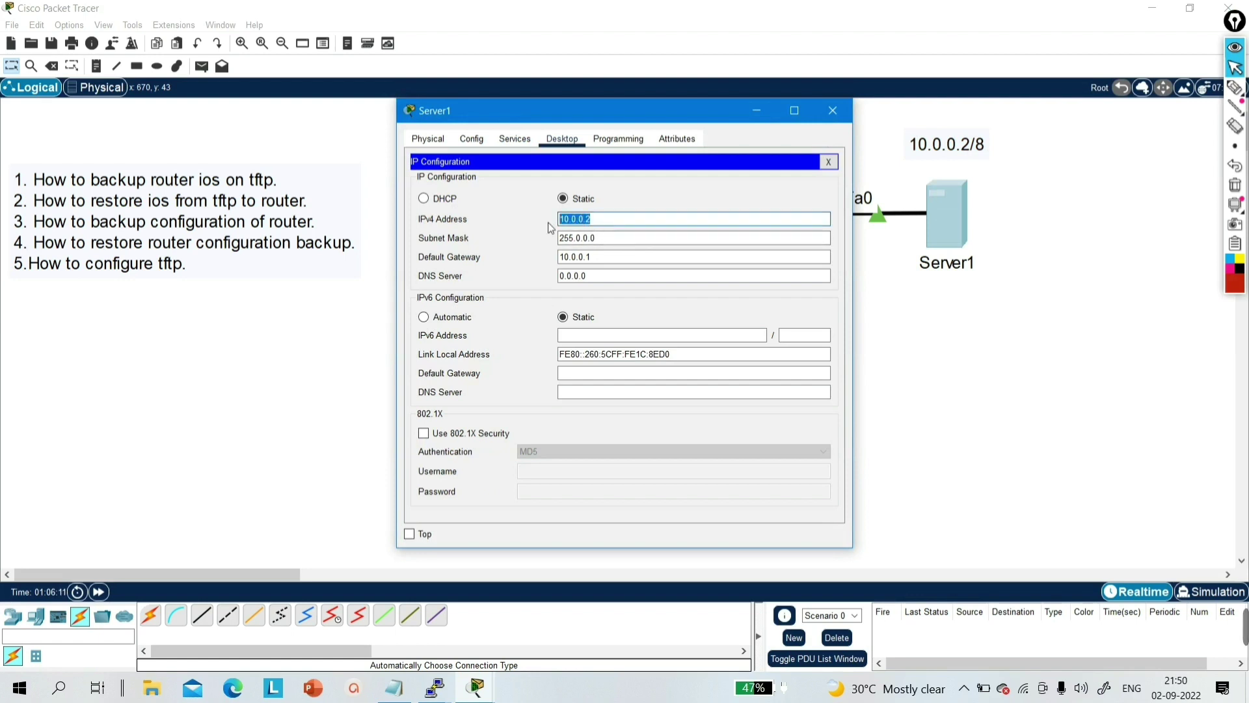
drag(612, 258, 532, 264)
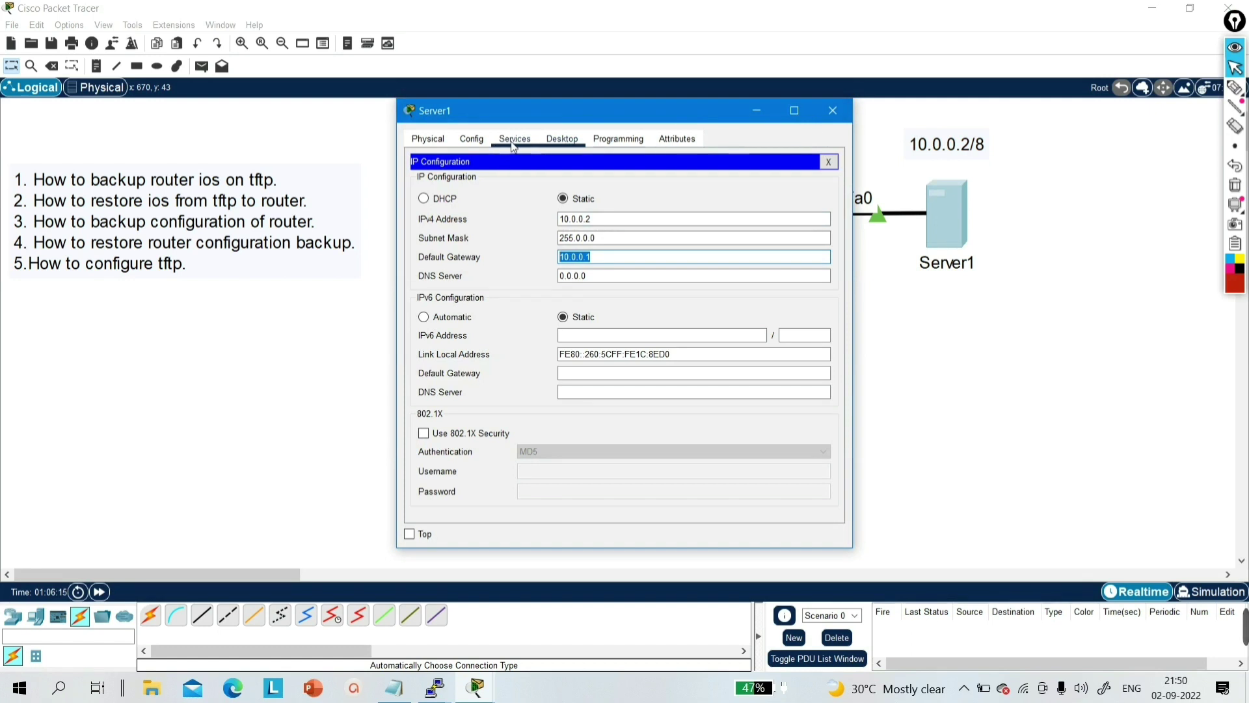
- Remove the cisco_ios and pm files from Server1's TFTP service and close the window
click(514, 140)
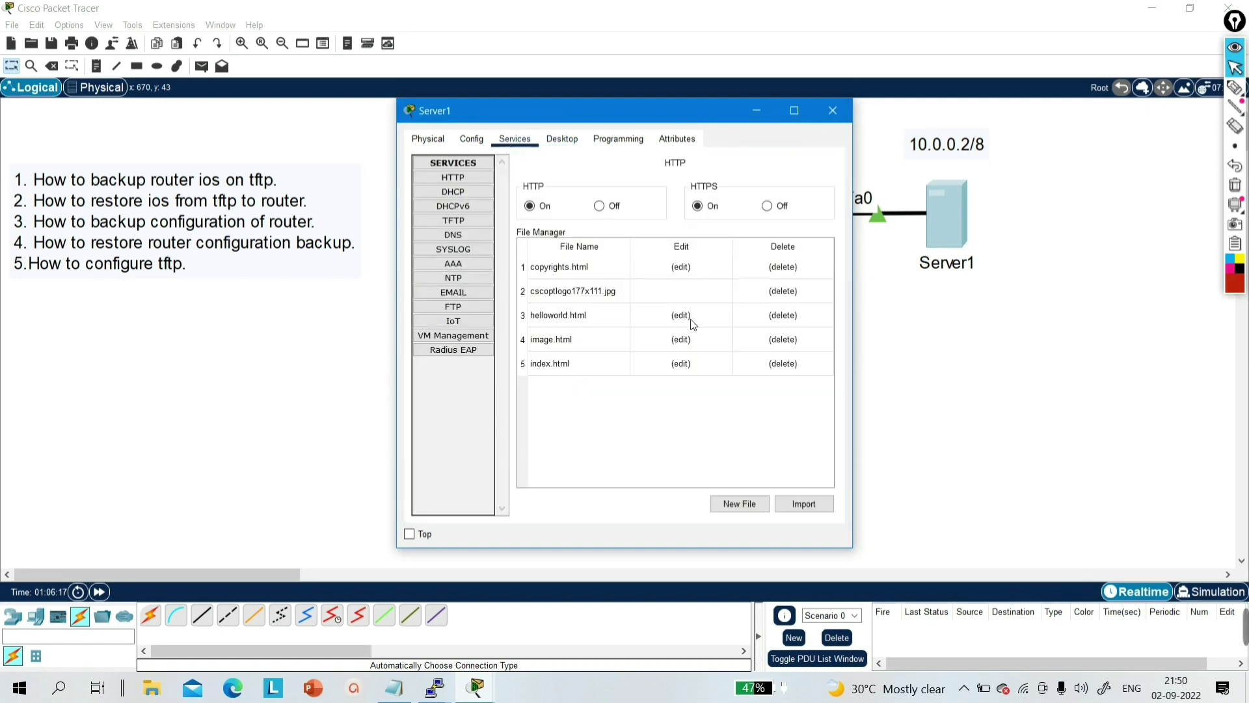
click(464, 222)
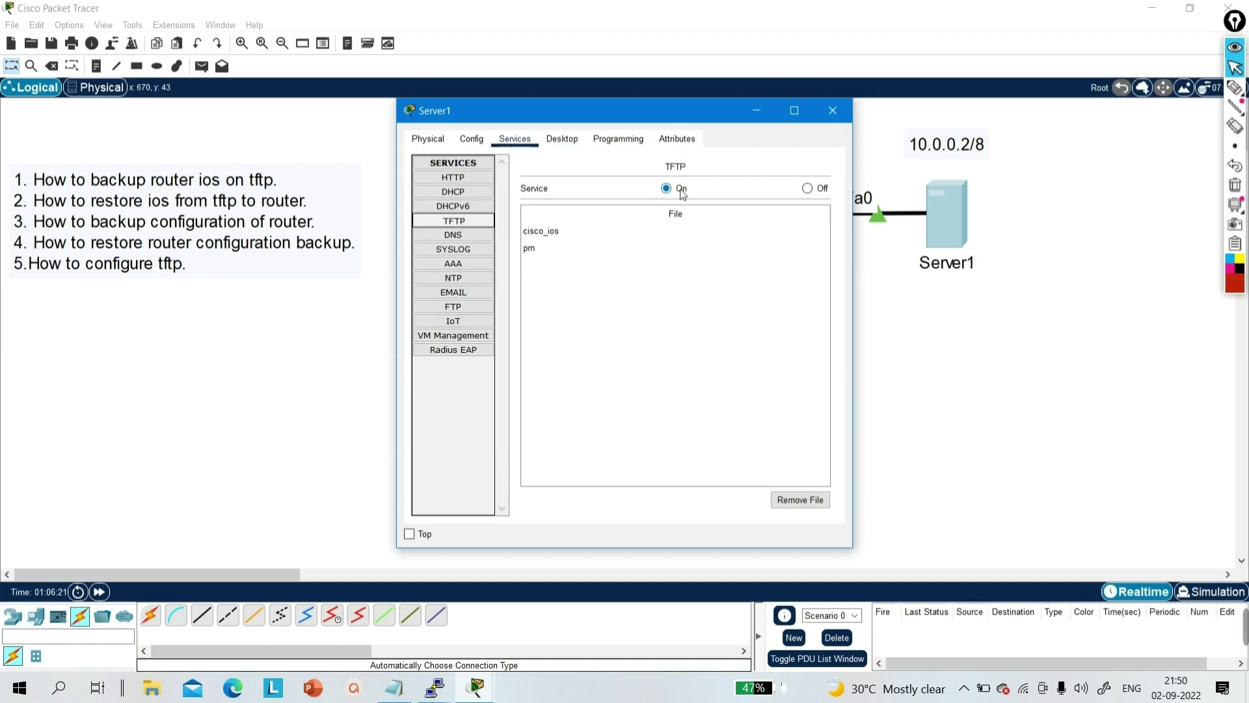
click(588, 233)
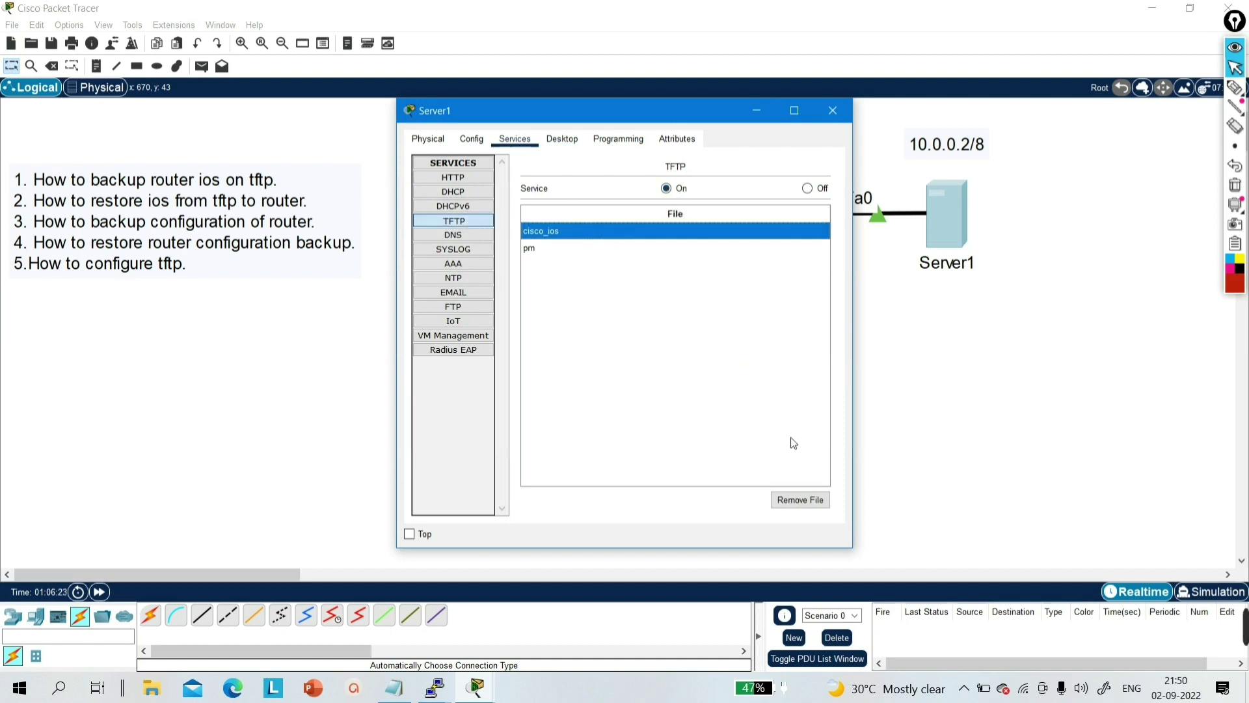
click(792, 496)
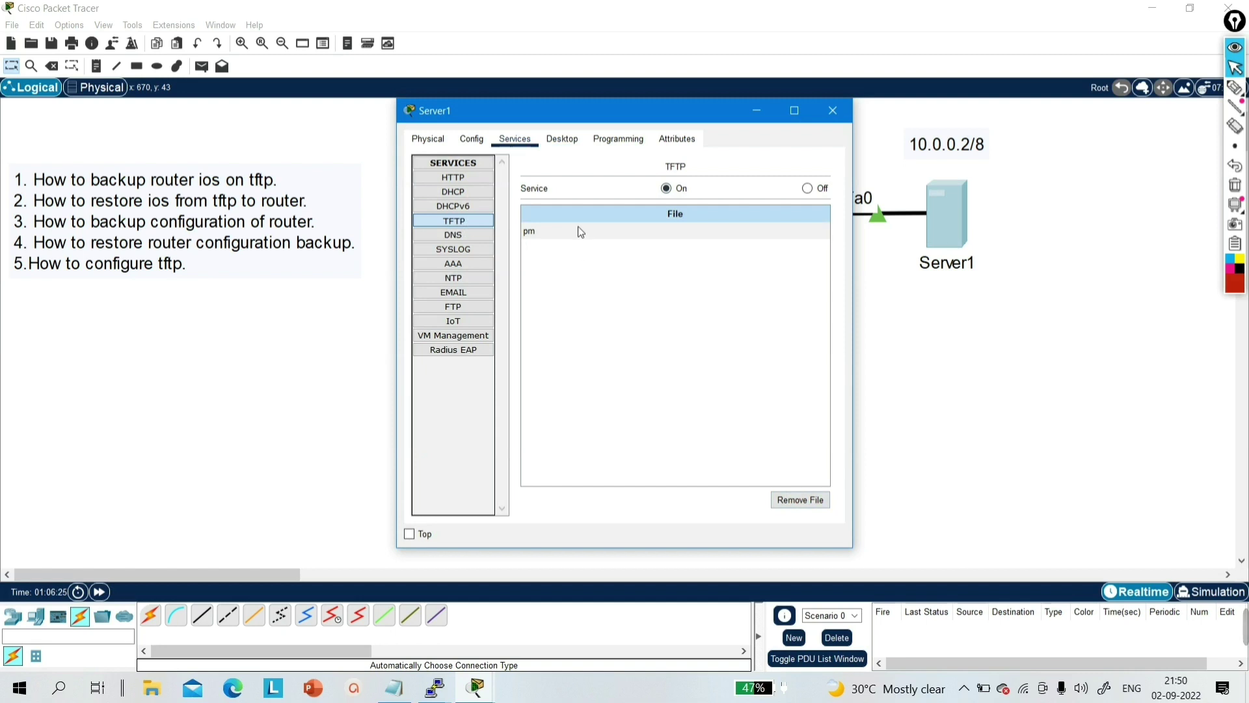
click(582, 233)
click(807, 500)
click(833, 112)
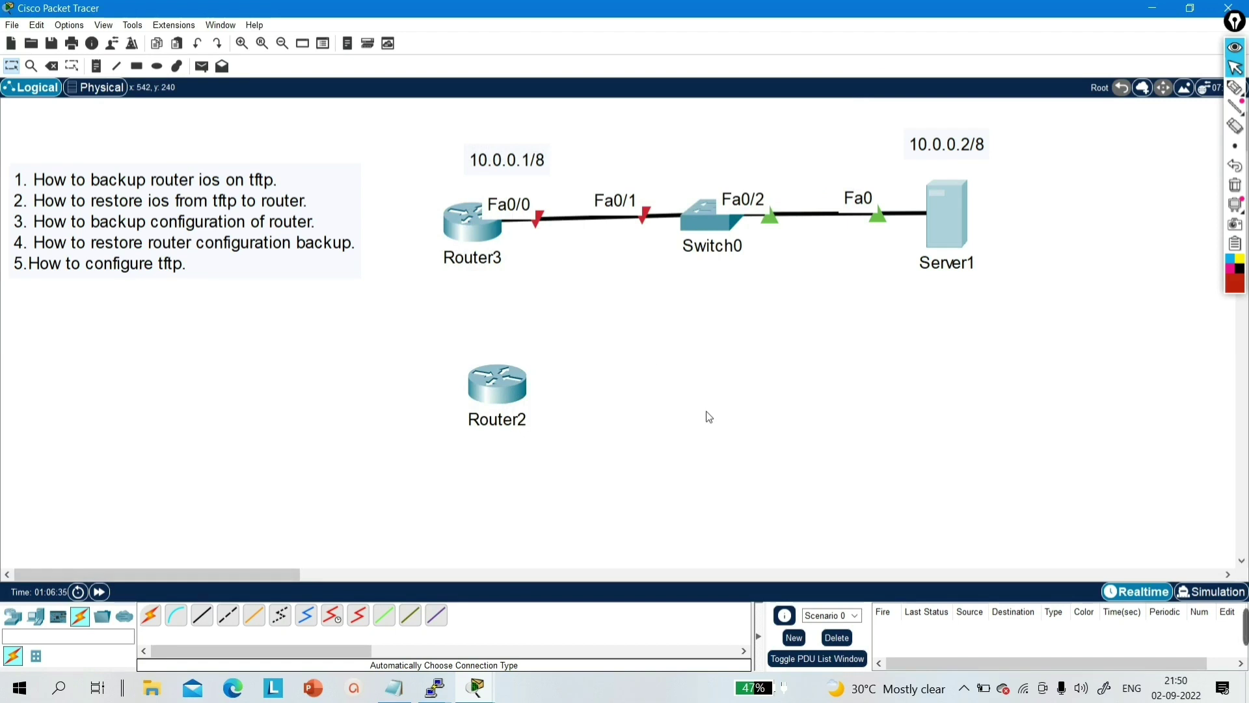
- Open Router3's CLI, decline the initial configuration dialog, and enter privileged mode
click(469, 223)
click(505, 138)
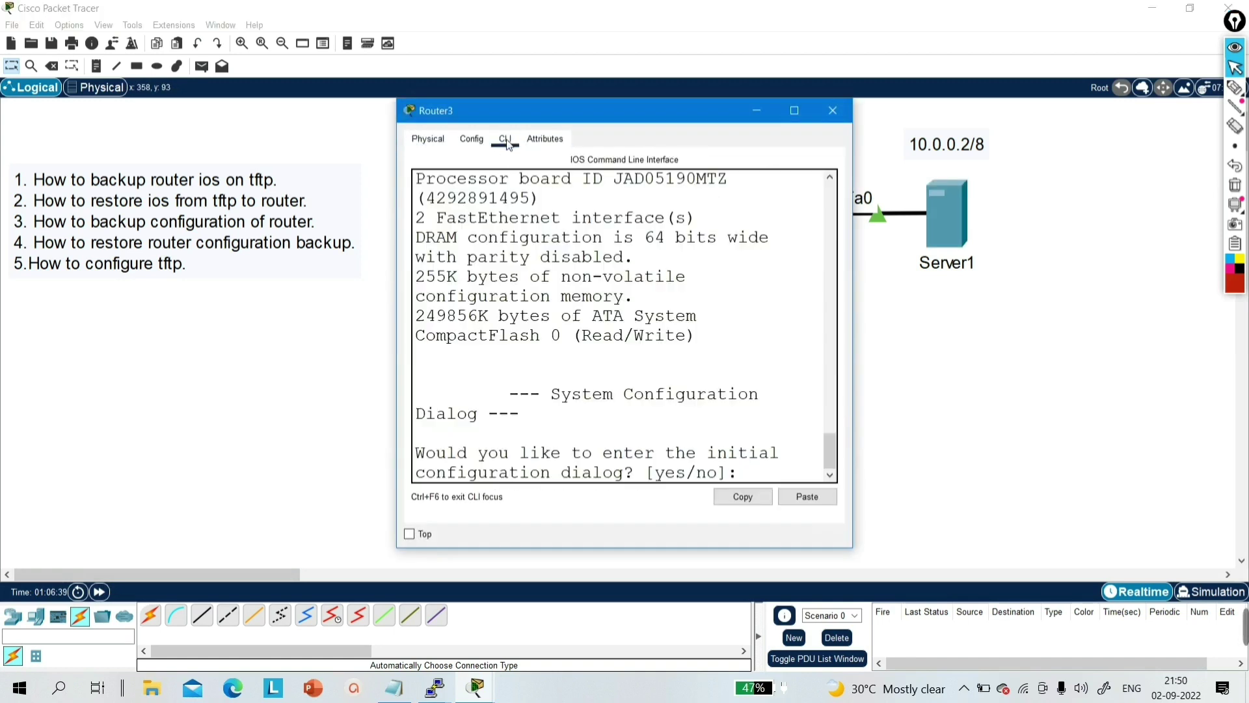
drag(852, 355, 1137, 351)
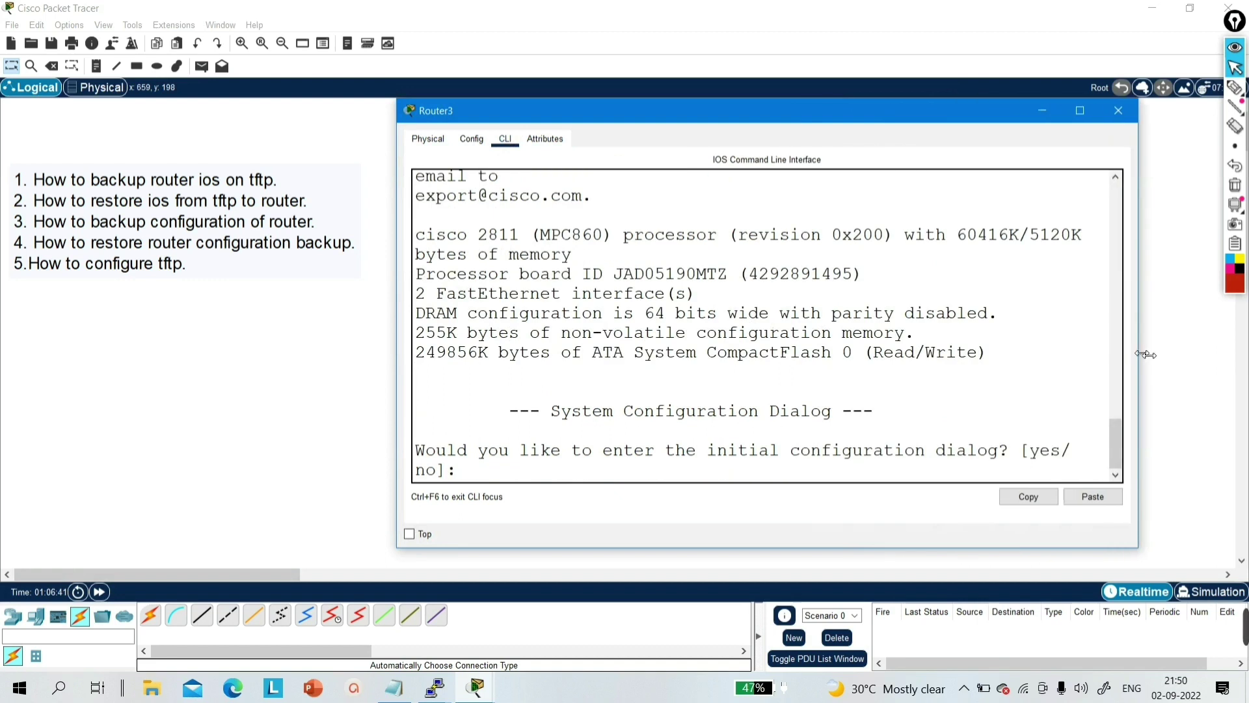
drag(891, 123, 780, 274)
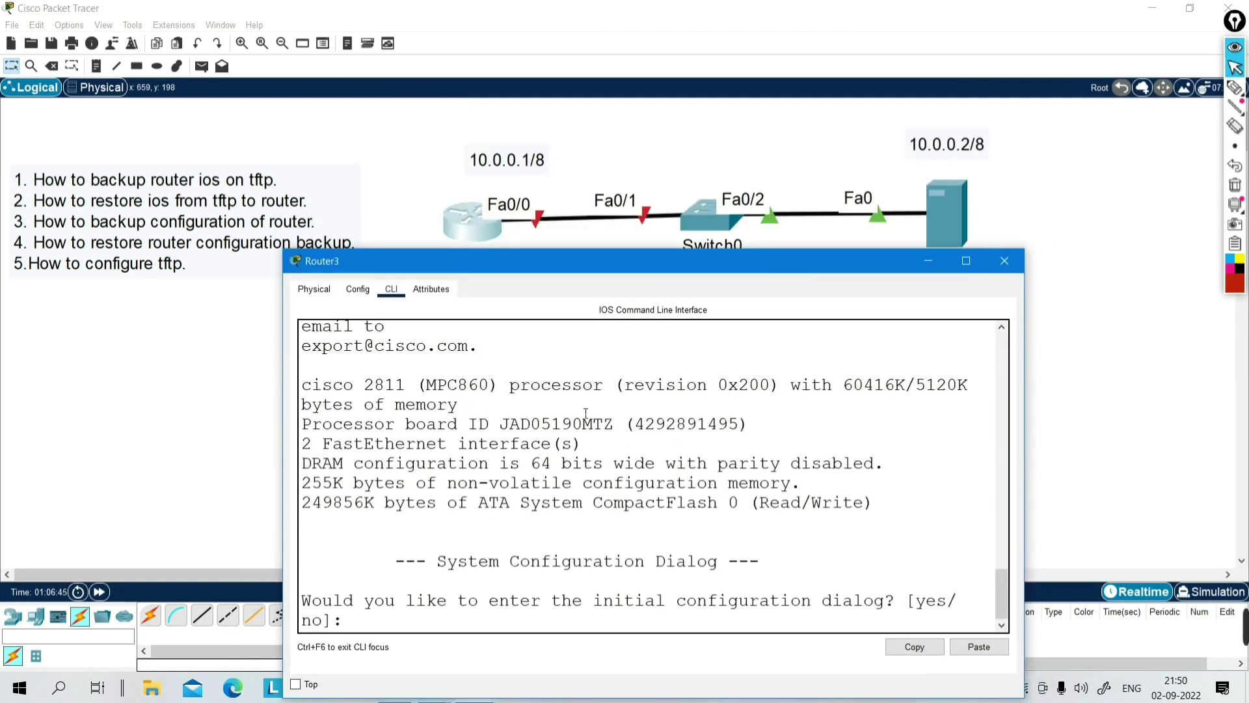
key(Return)
key(Return)
key(Return)
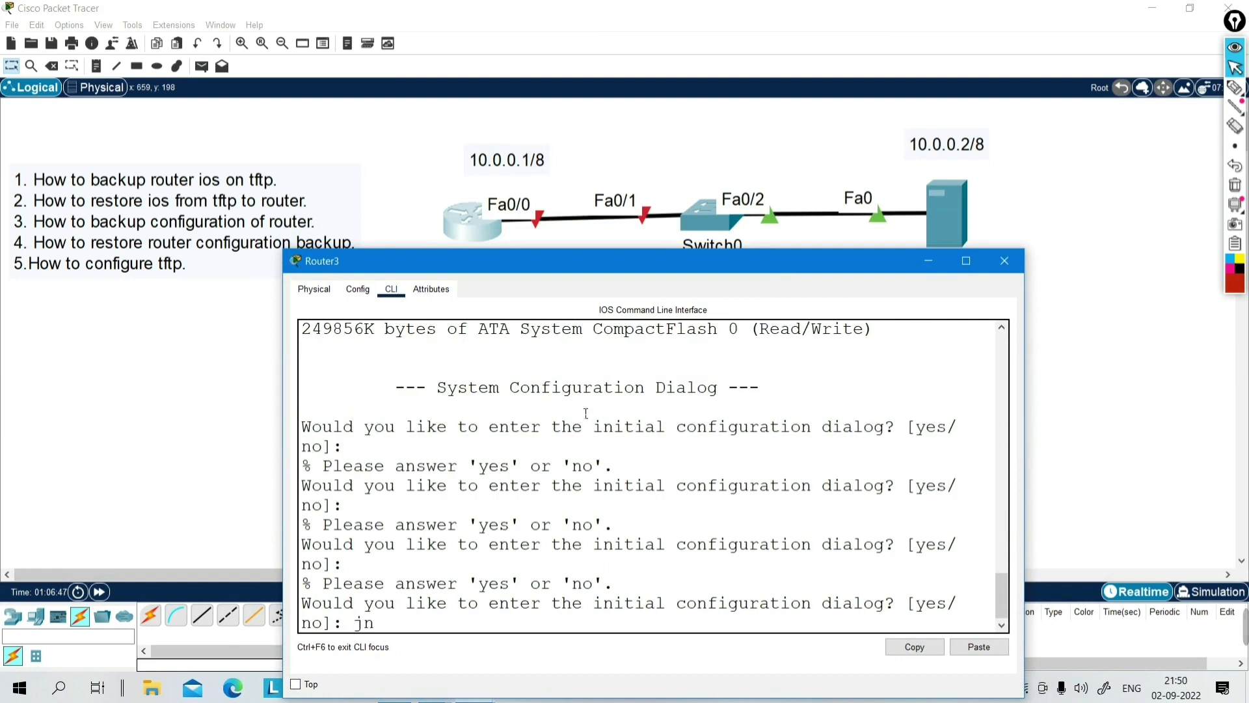
text(no)
key(Return)
key(Return)
key(Return)
key(Return)
key(Return)
key(Return)
text(en)
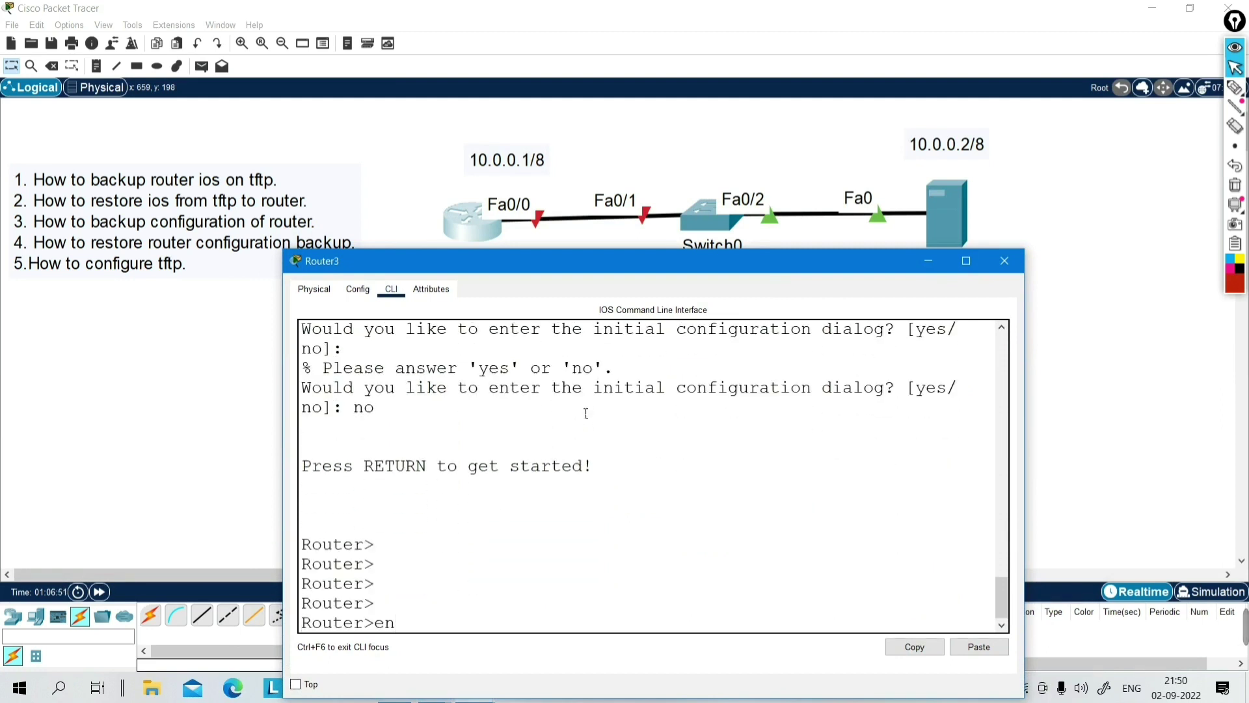
key(Return)
key(Return)
key(Return)
key(Return)
key(Return)
- Run show flash: and highlight the 2800nm-advipservicesk9-mz.151-4.M4.bin image name
text(sh)
key(Tab)
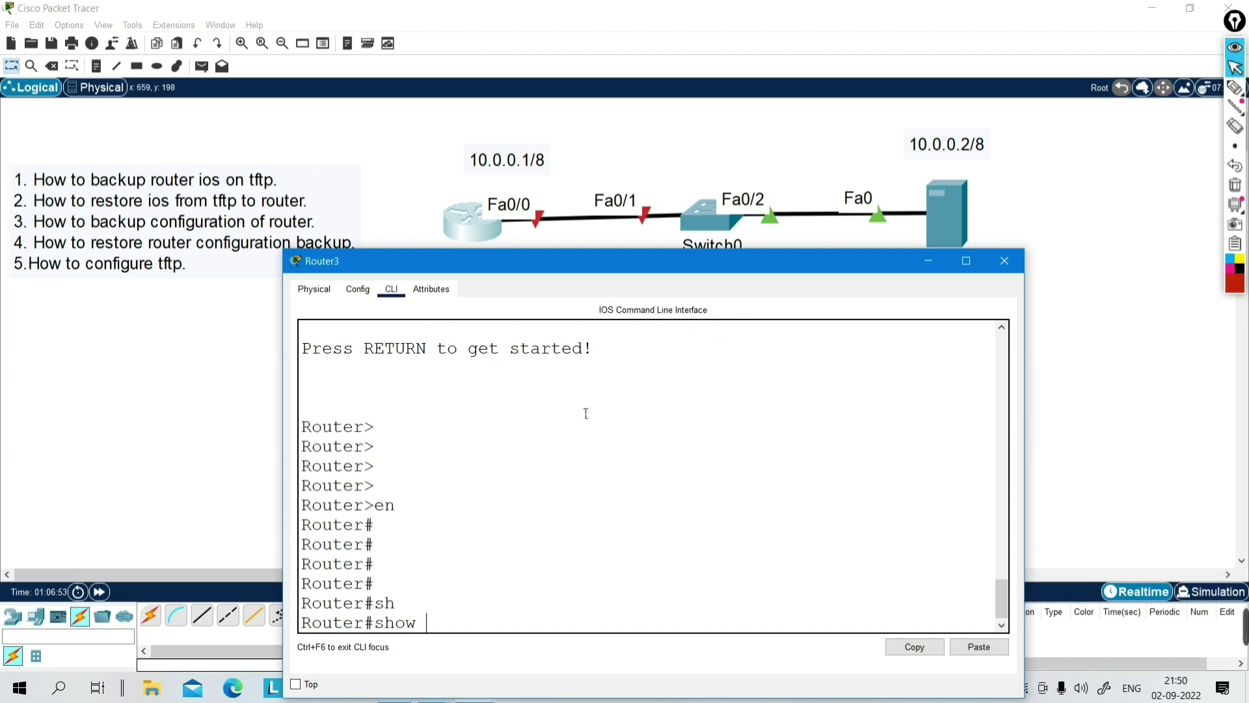
key(Tab)
text(as)
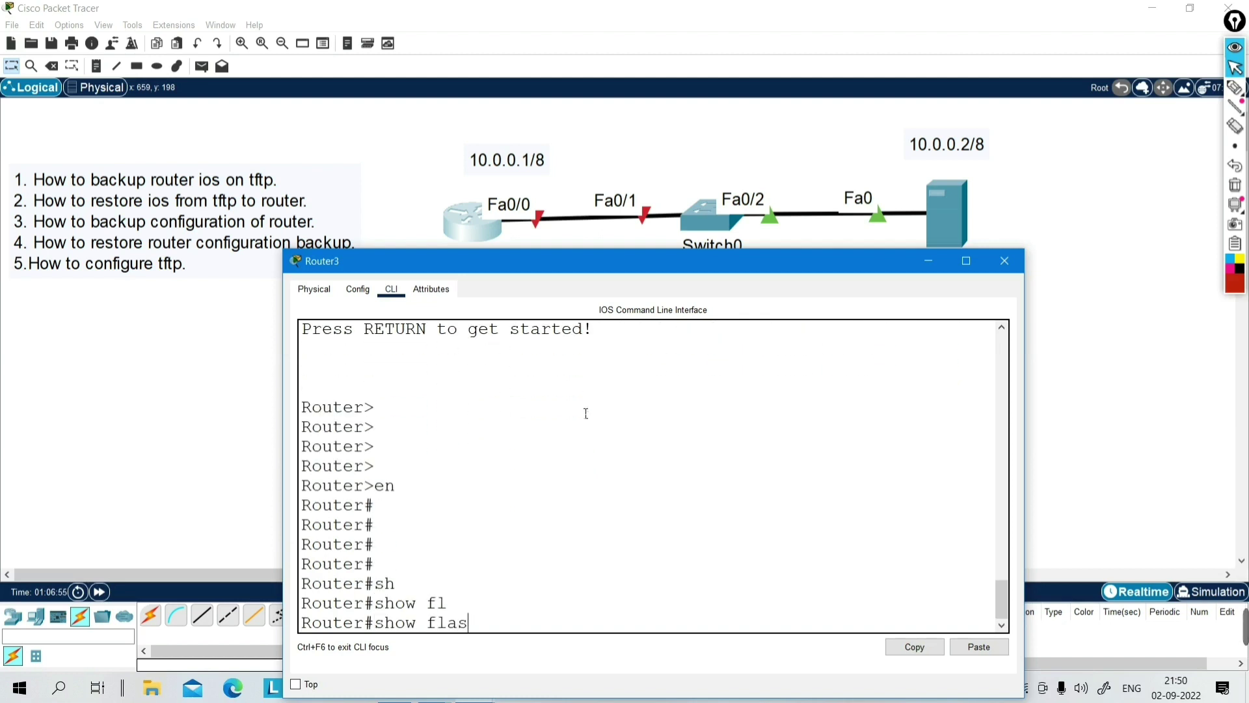
key(Tab)
key(Return)
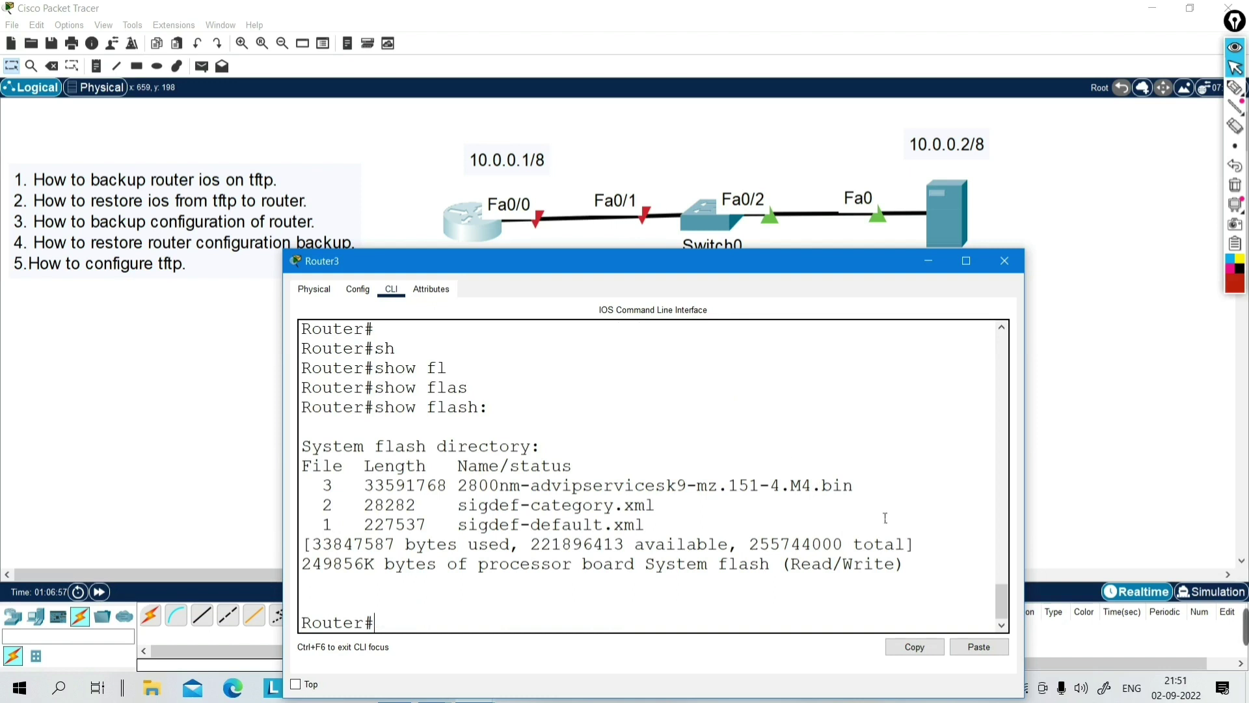
drag(864, 491, 462, 496)
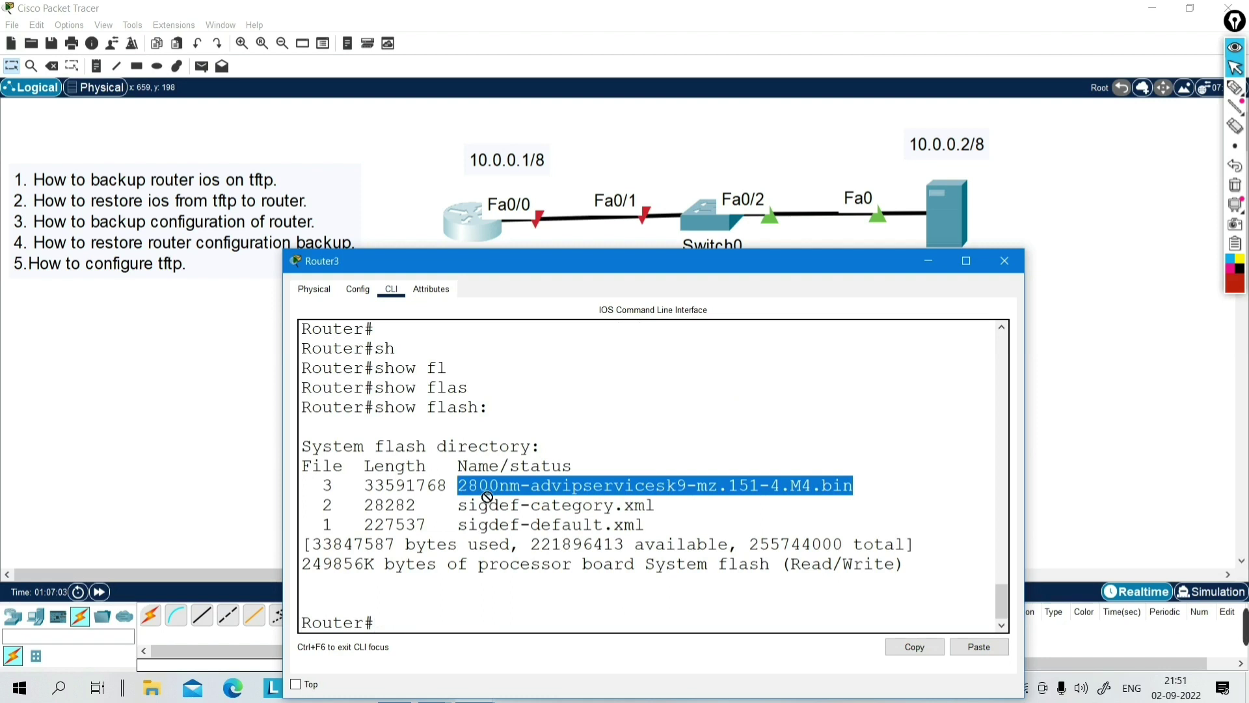
drag(460, 489, 872, 488)
- Enter FastEthernet0/0 configuration and enable the interface with no shutdown
key(Return)
text(conf)
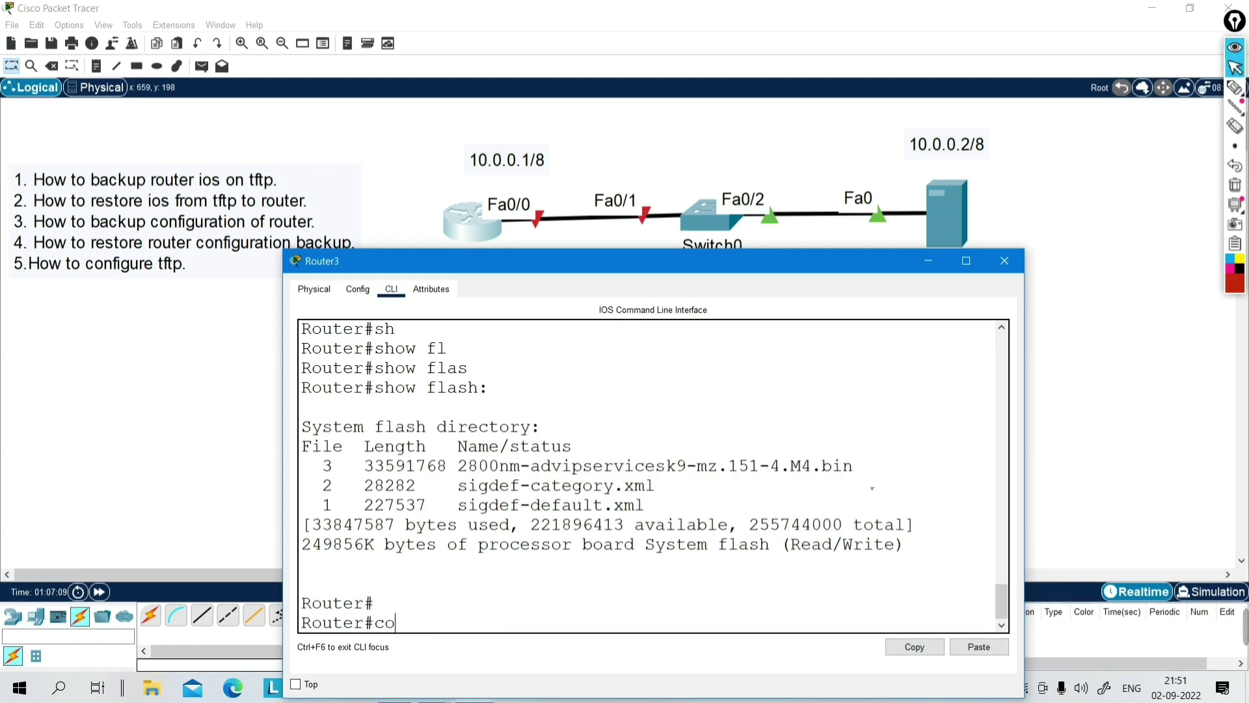
key(Tab)
key(Return)
key(Return)
key(Return)
key(Return)
key(Return)
text(int)
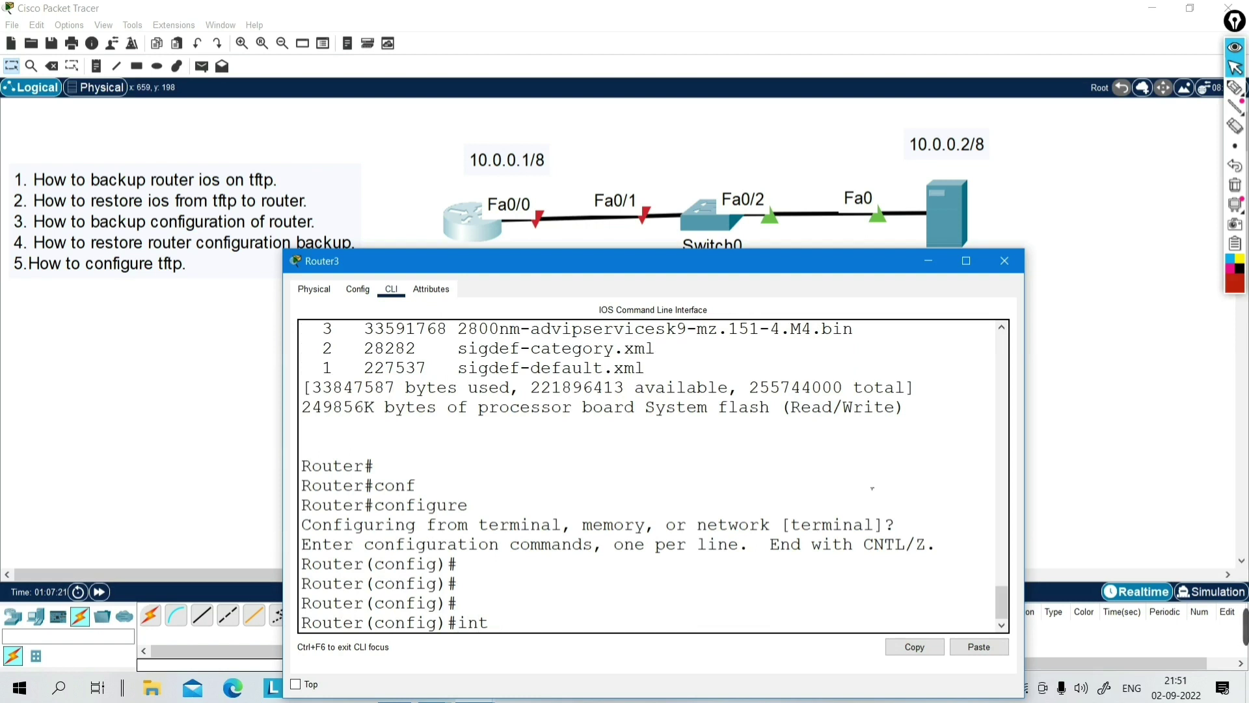
text(f0/0)
key(Return)
text(no sh)
key(Tab)
key(Return)
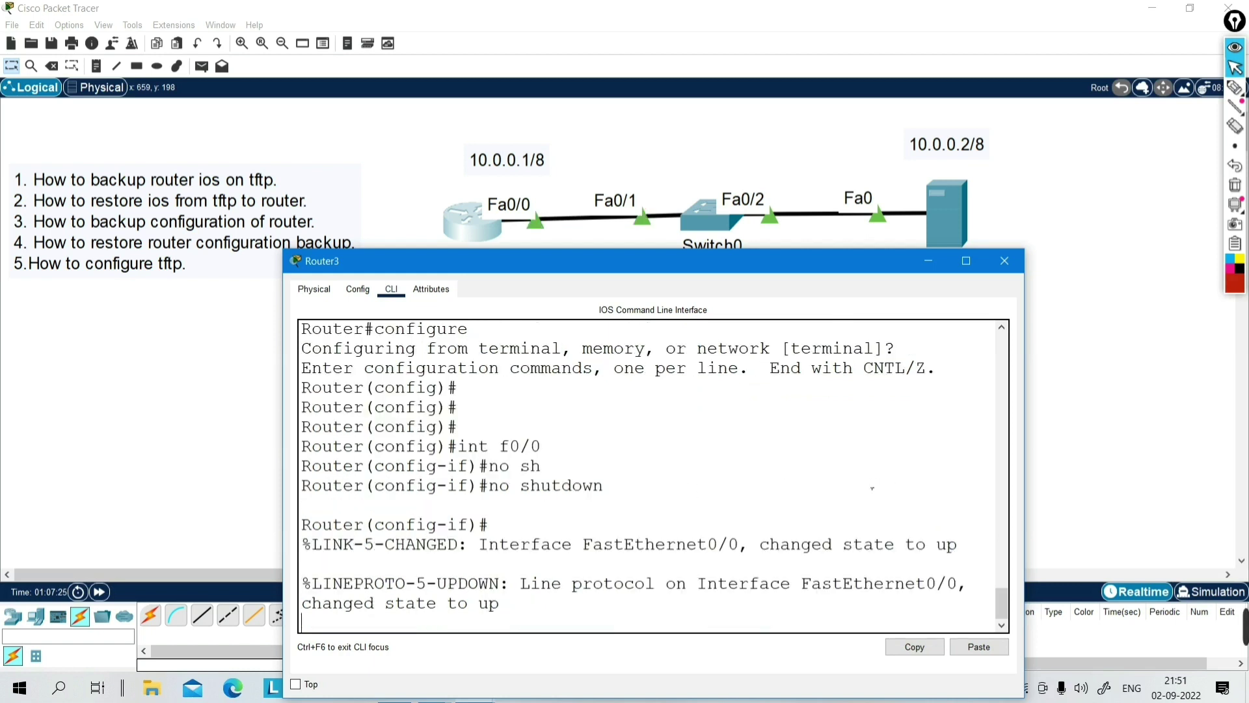
- Assign IP address 10.0.0.1 255.0.0.0 to FastEthernet0/0 and return to privileged mode
key(Return)
key(Return)
key(Return)
text(ip ad)
key(Tab)
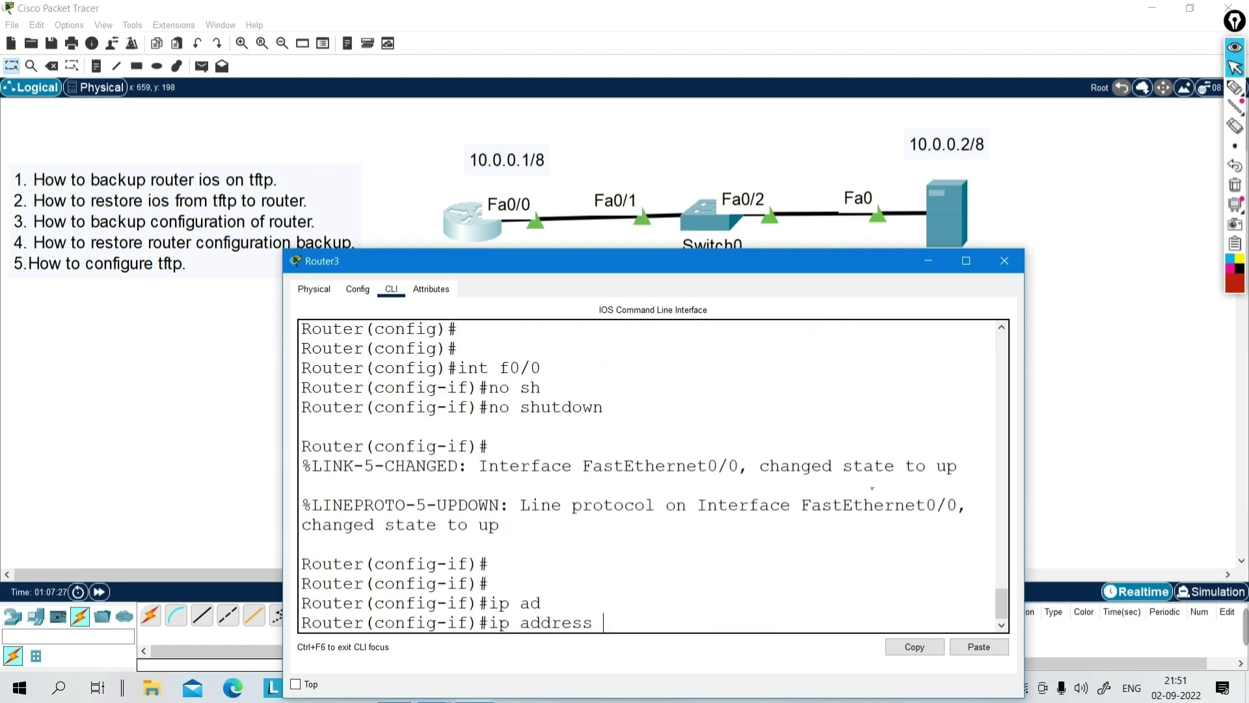
text(10.0.0.1 255.0.)
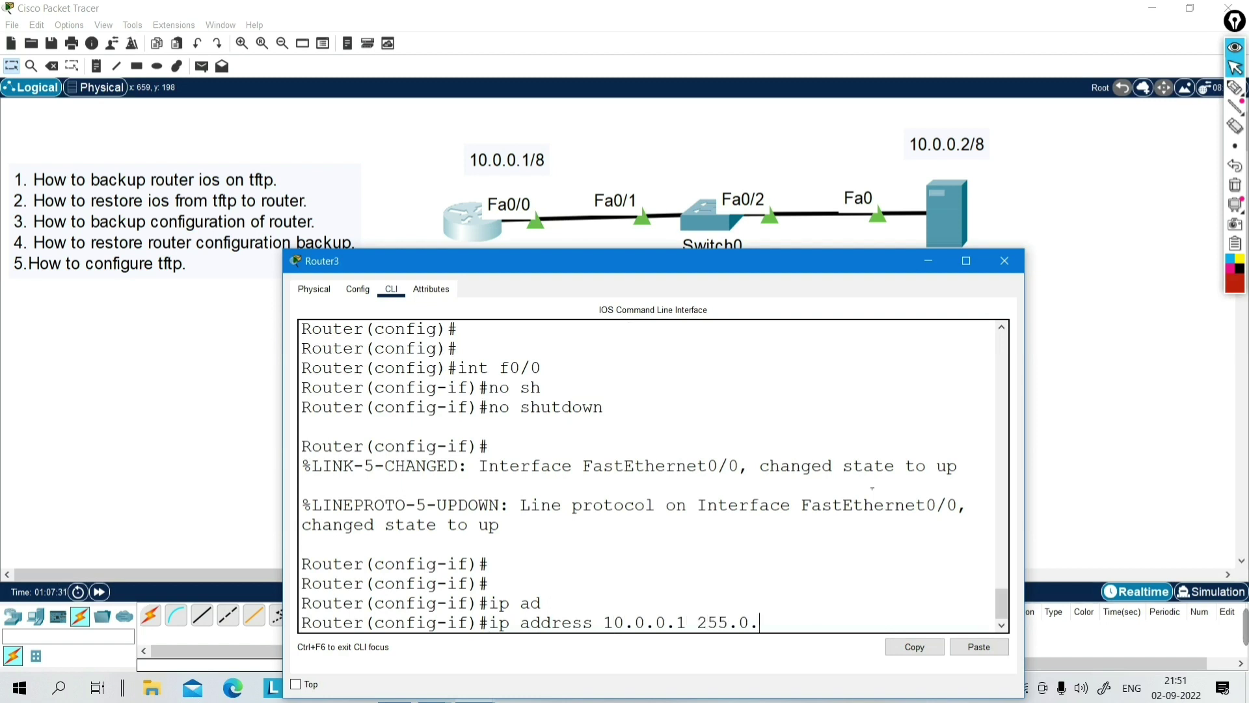
text(0.0)
key(Return)
key(Return)
key(ctrl+z)
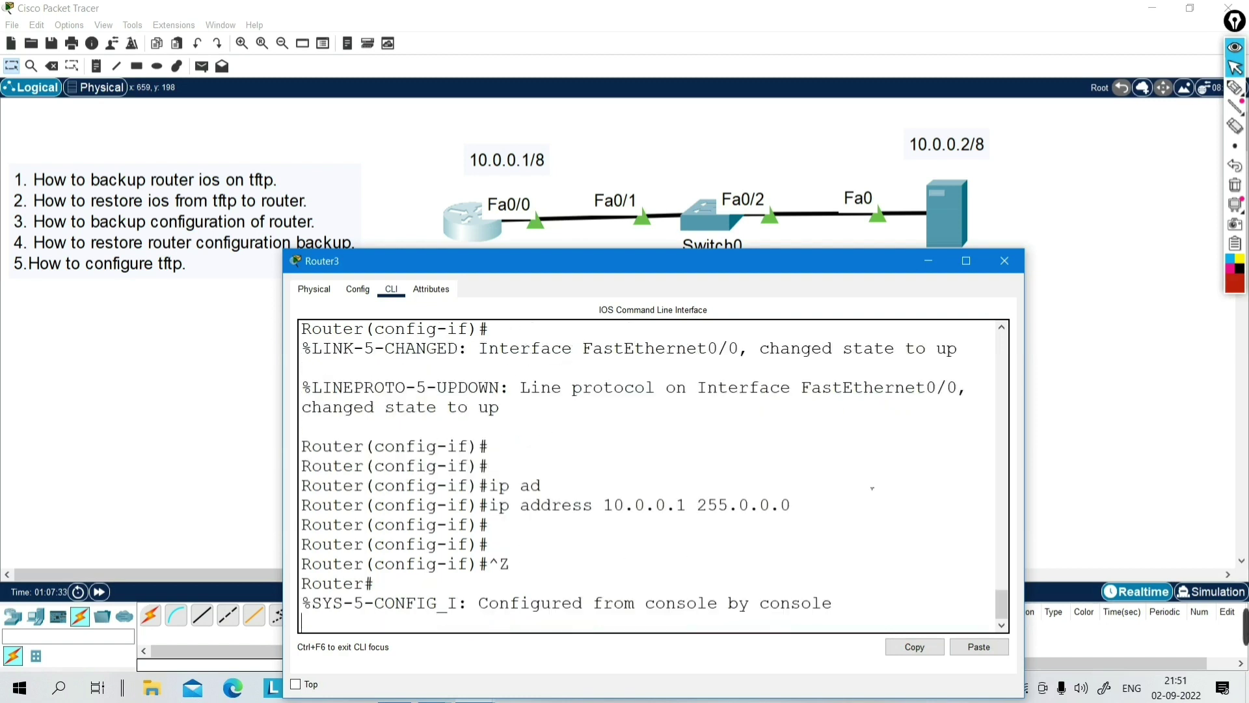
key(Return)
key(Return)
key(Return)
key(Return)
key(Return)
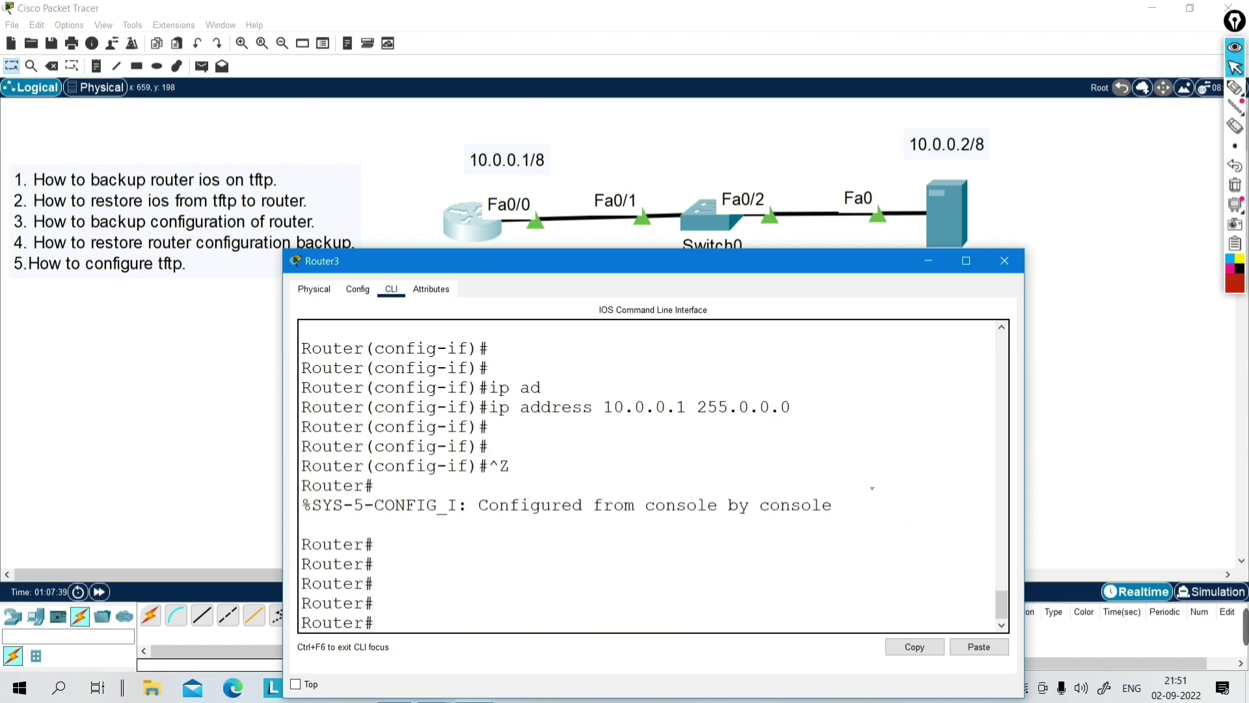
- List Router3's flash contents again with show flash:
text(sh)
key(Tab)
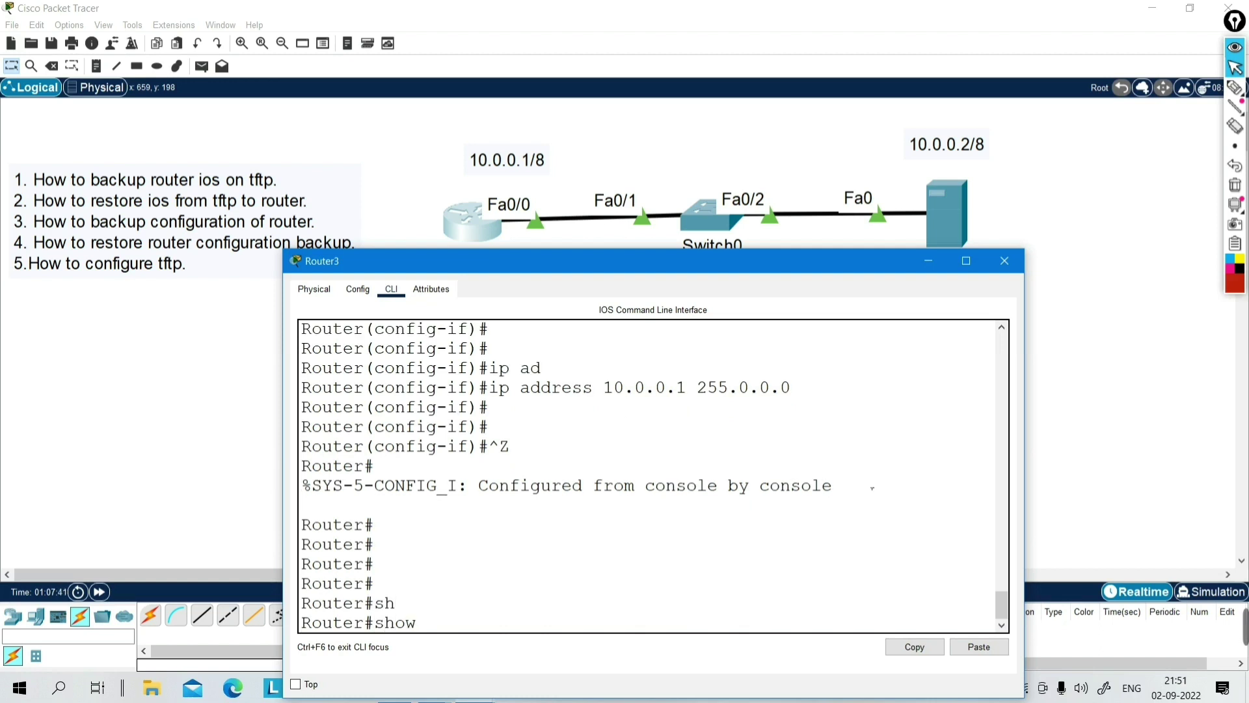
text(fl)
key(Tab)
text(as)
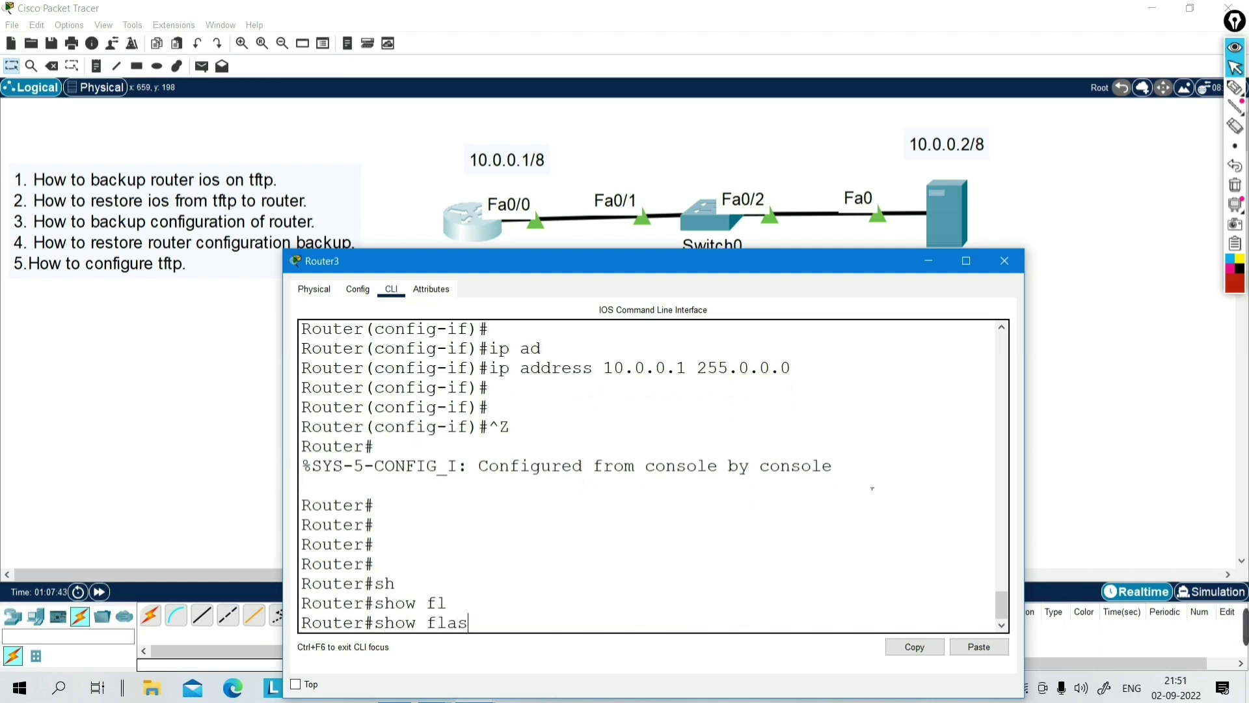
key(Tab)
key(Return)
key(Return)
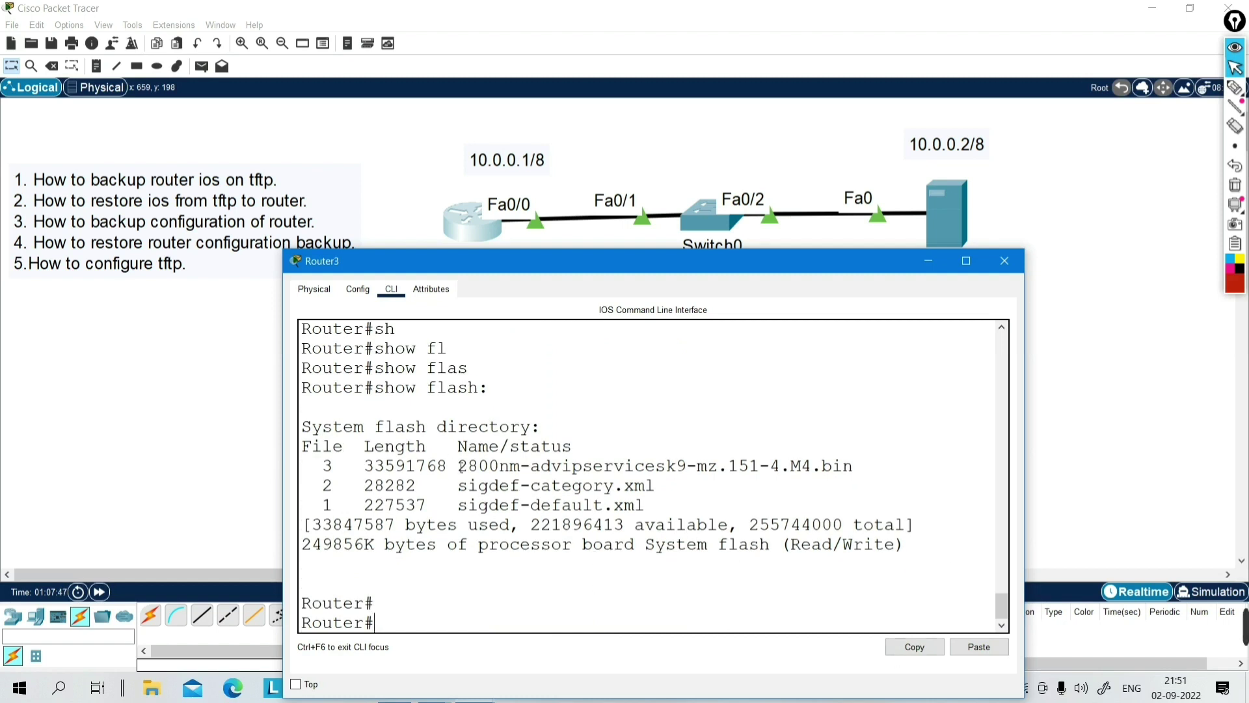
- Copy the 2800nm-advipservicesk9-mz.151-4.M4.bin file name from the flash listing
drag(459, 467, 868, 472)
double_click(829, 469)
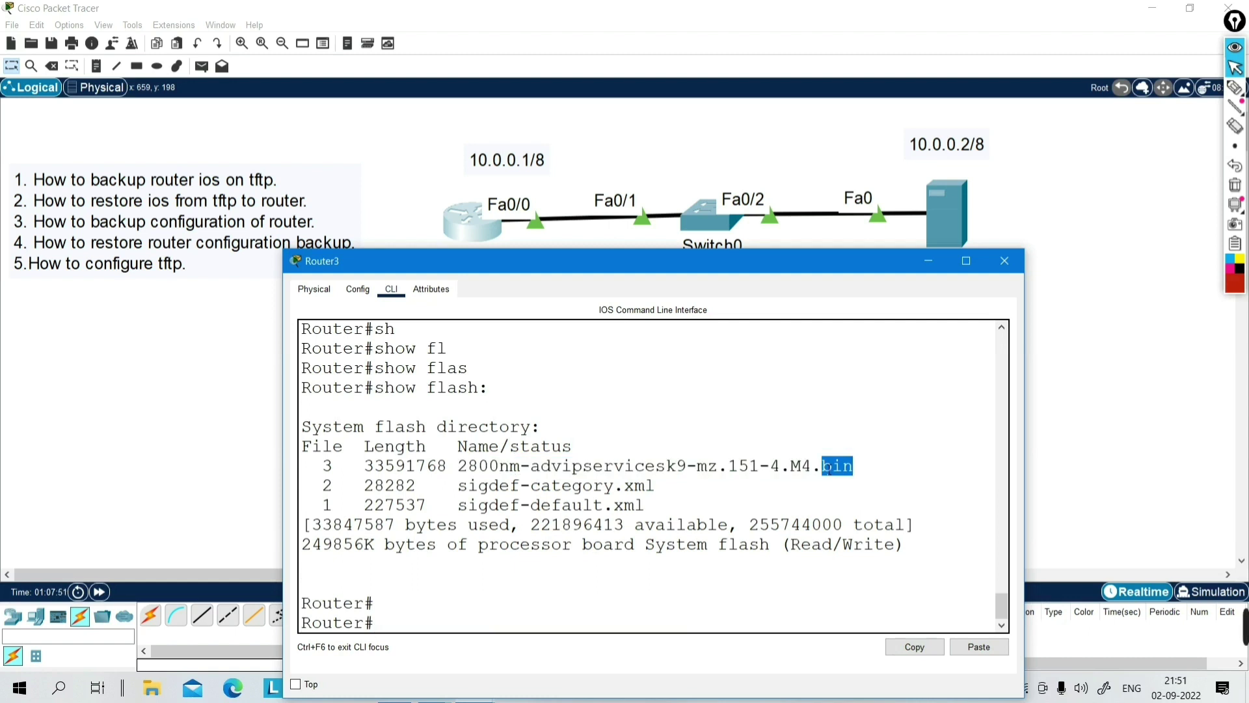
drag(869, 468, 465, 473)
right_click(479, 473)
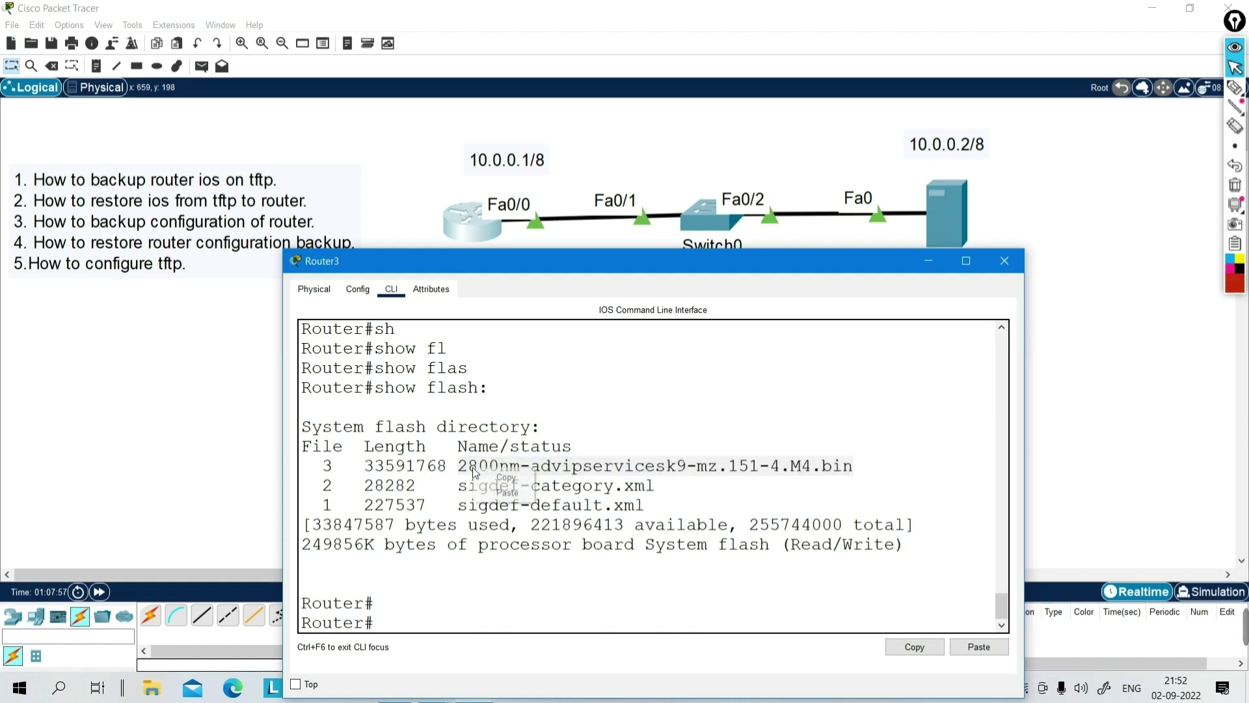
click(505, 482)
click(523, 567)
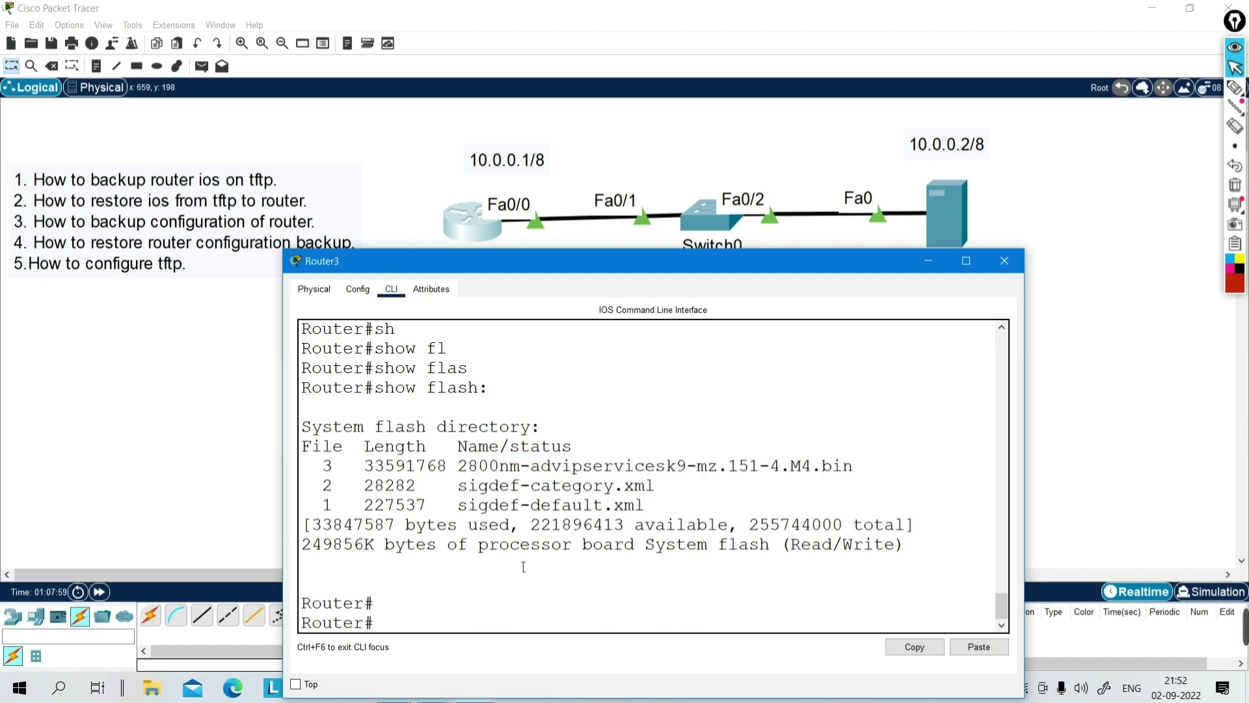
- Start a copy command at a fresh Router# prompt
key(Return)
text(cop)
key(Tab)
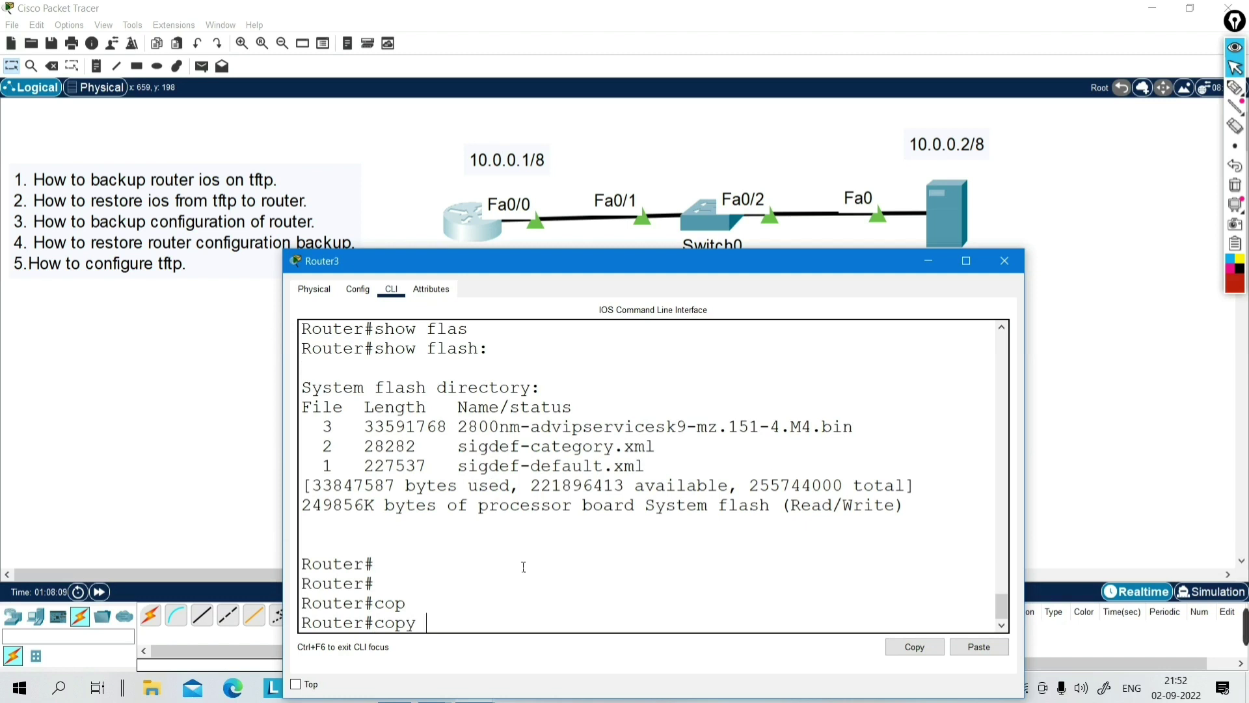
- Run copy flash: tftp: on Router3
text(fl)
key(Tab)
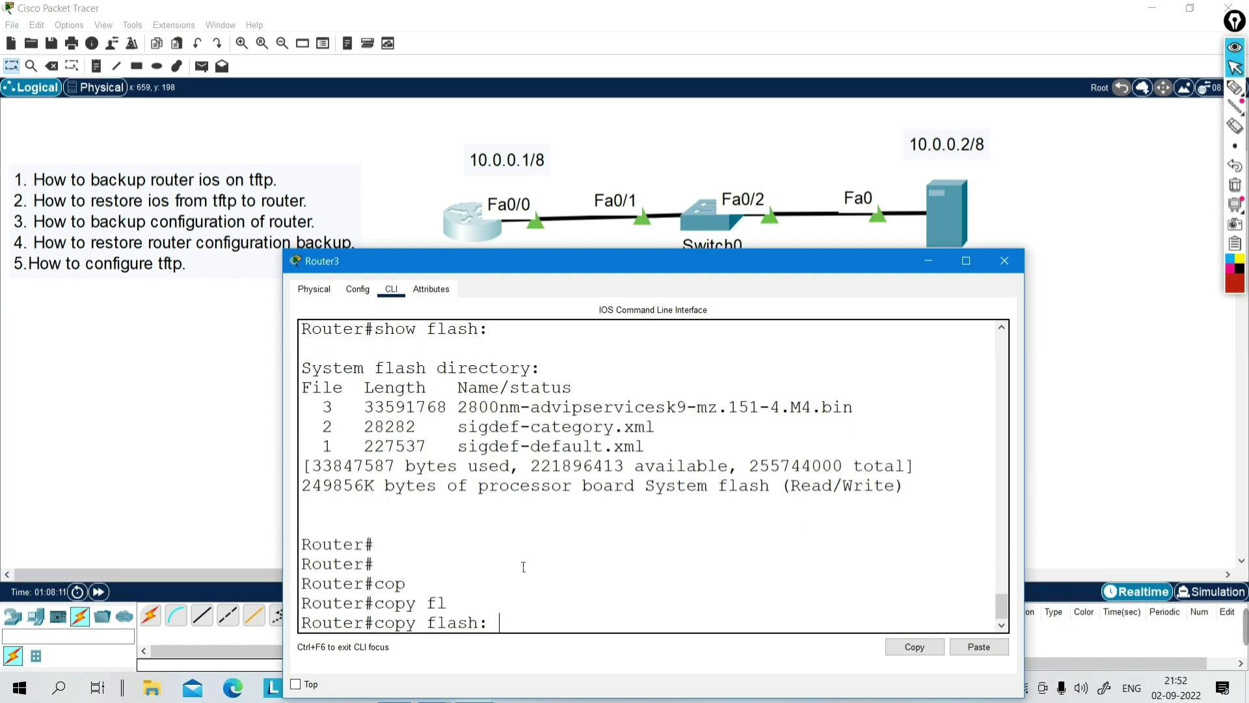
text(tf)
key(Tab)
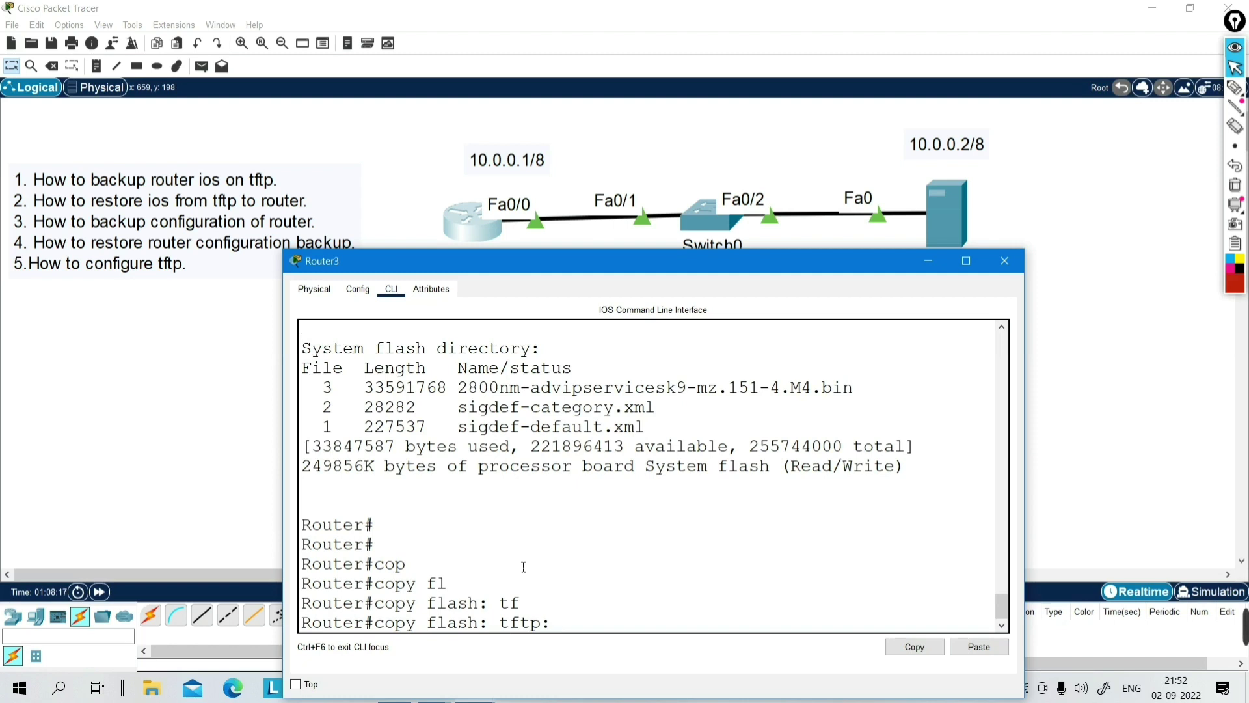
key(Return)
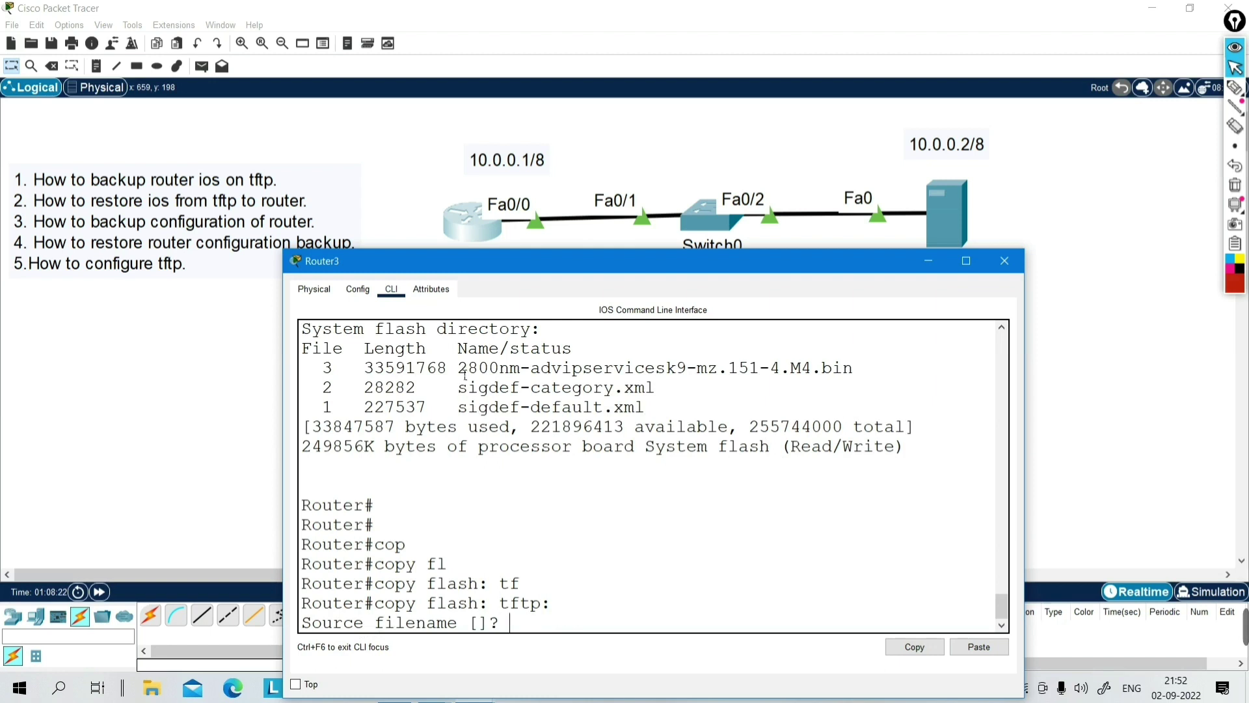
- Paste the IOS image file name as the copy source and confirm it
drag(460, 368, 854, 369)
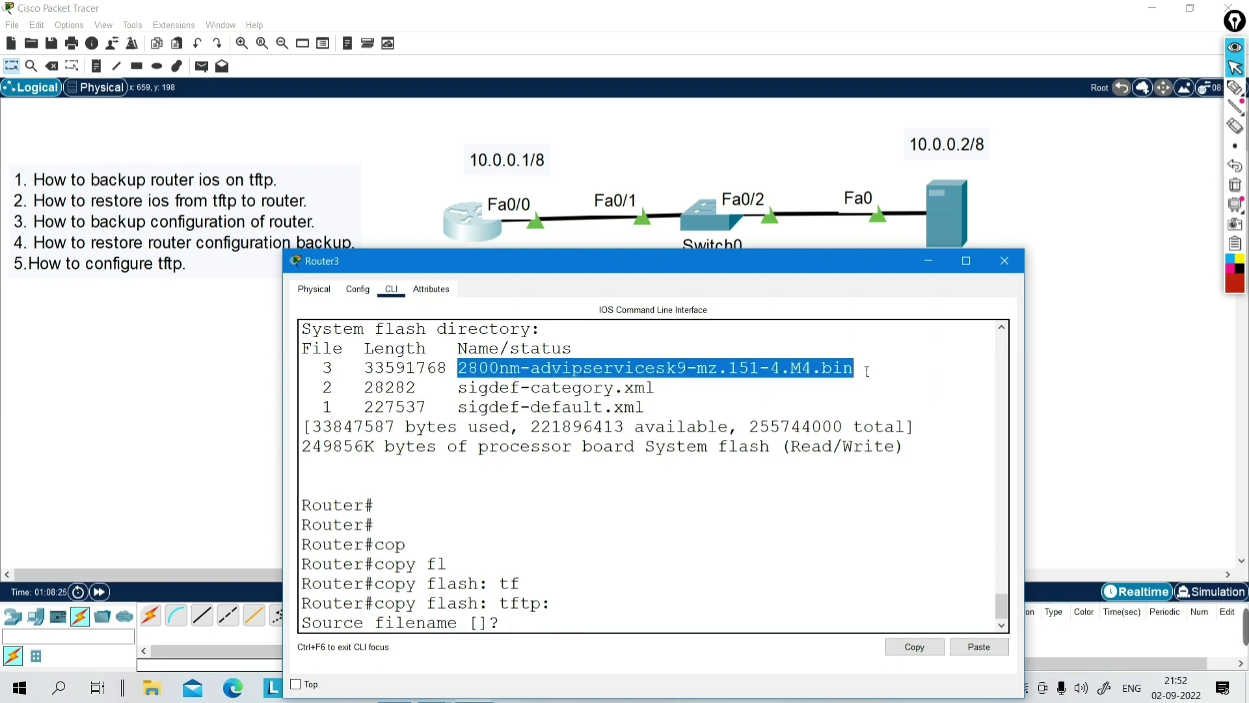
click(563, 630)
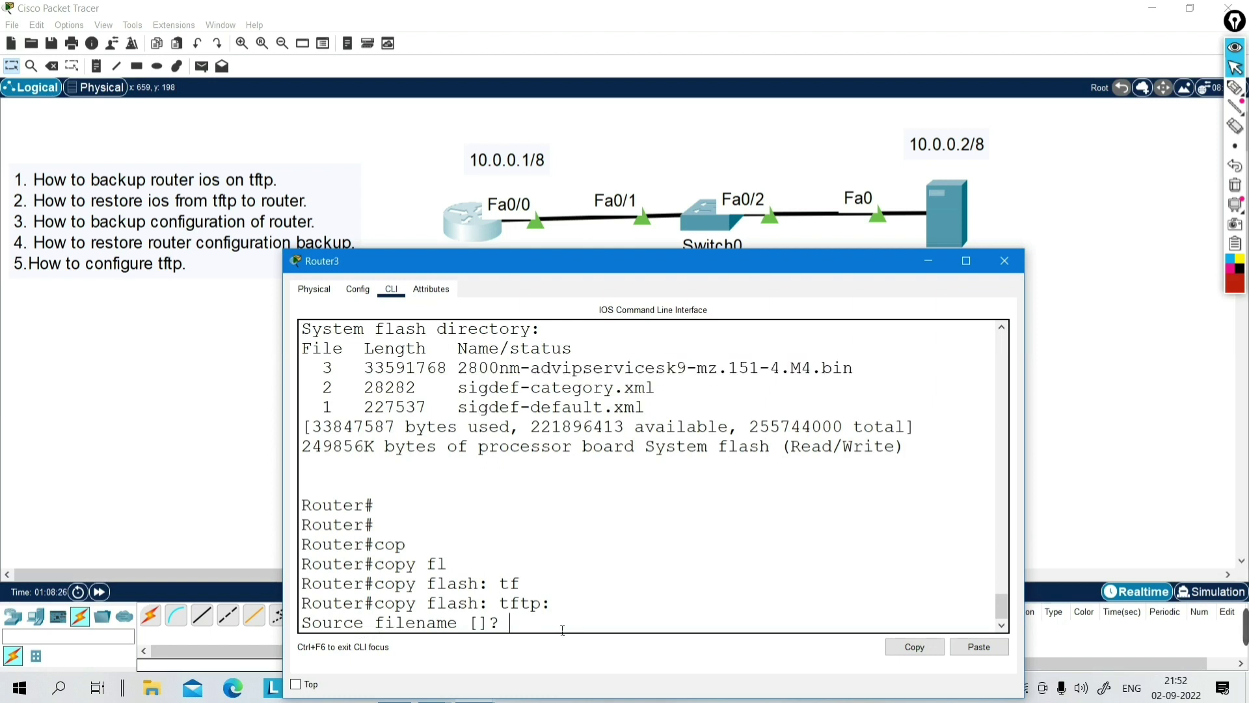
right_click(563, 630)
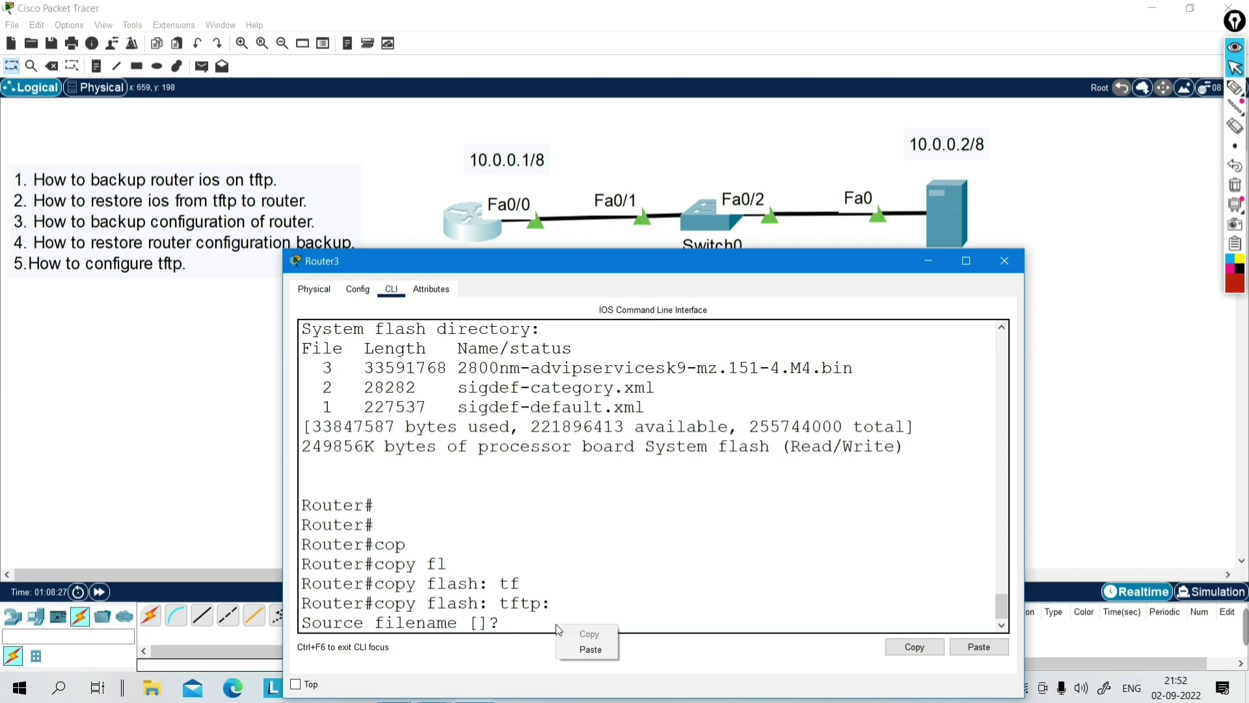
click(592, 650)
key(Return)
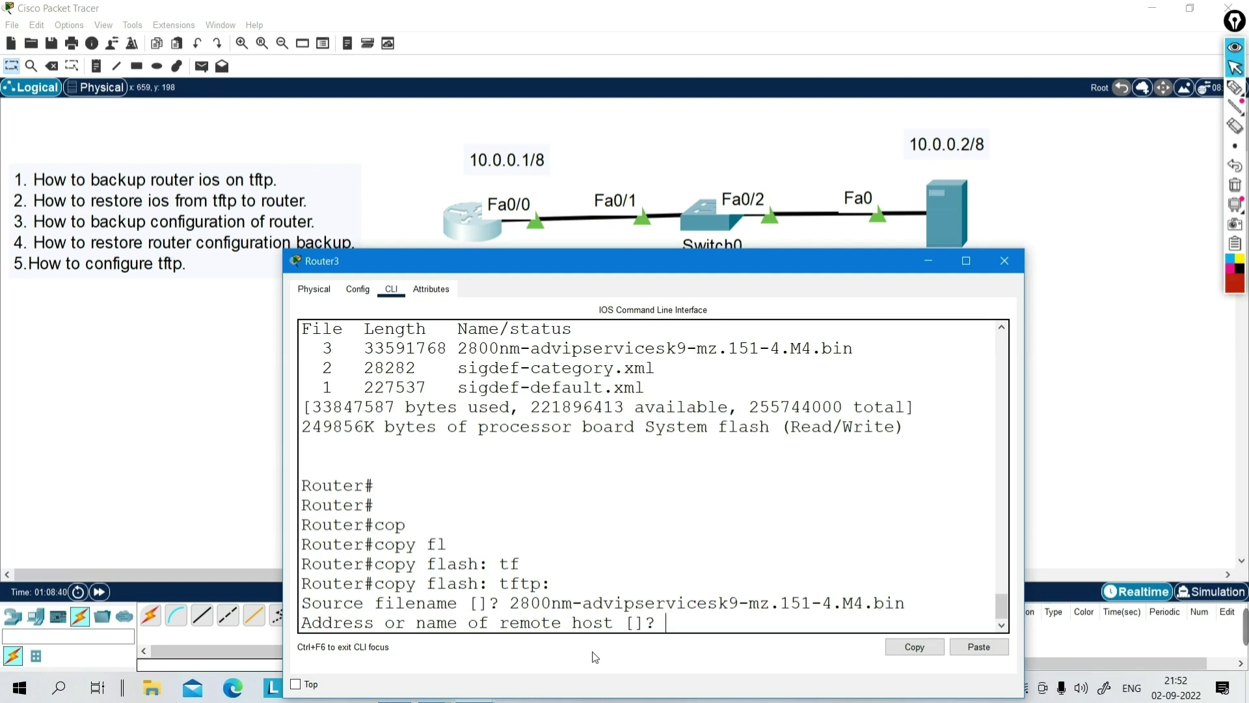
- Enter 10.0.0.2 as the TFTP host and cisco_ios as the destination name
text(10.0.0.2)
key(Return)
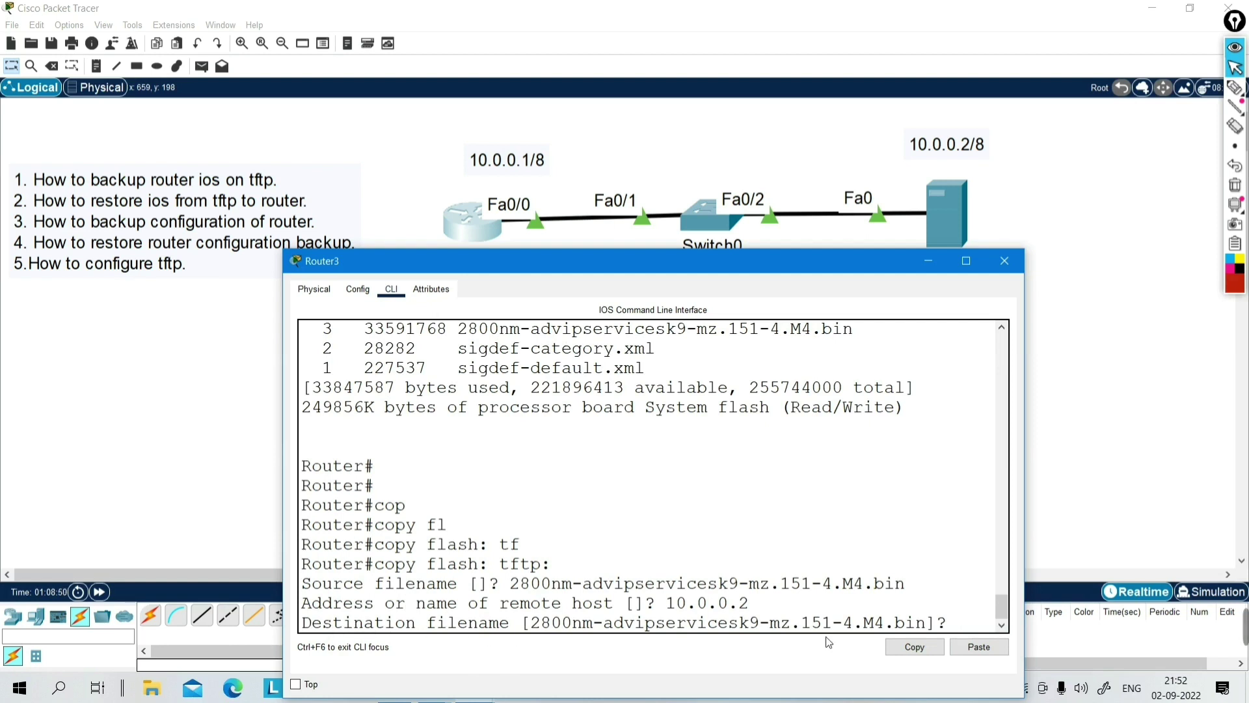
text(cisco)
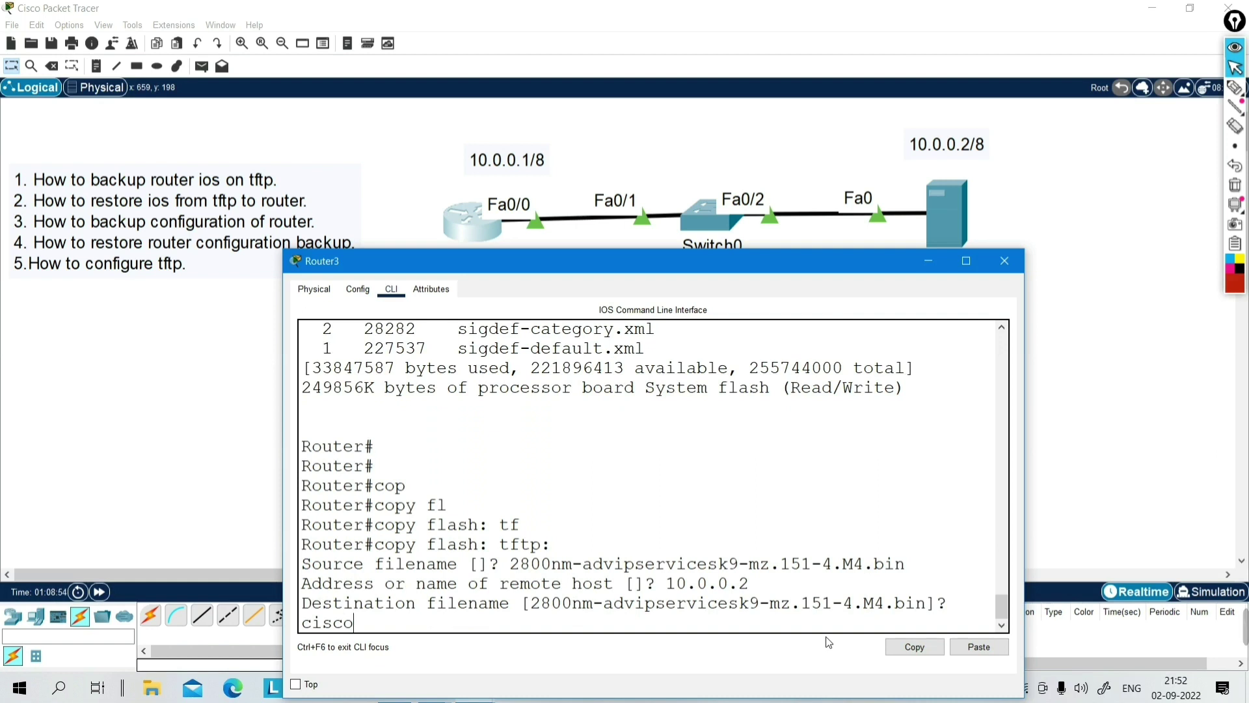
text(_ios)
click(959, 216)
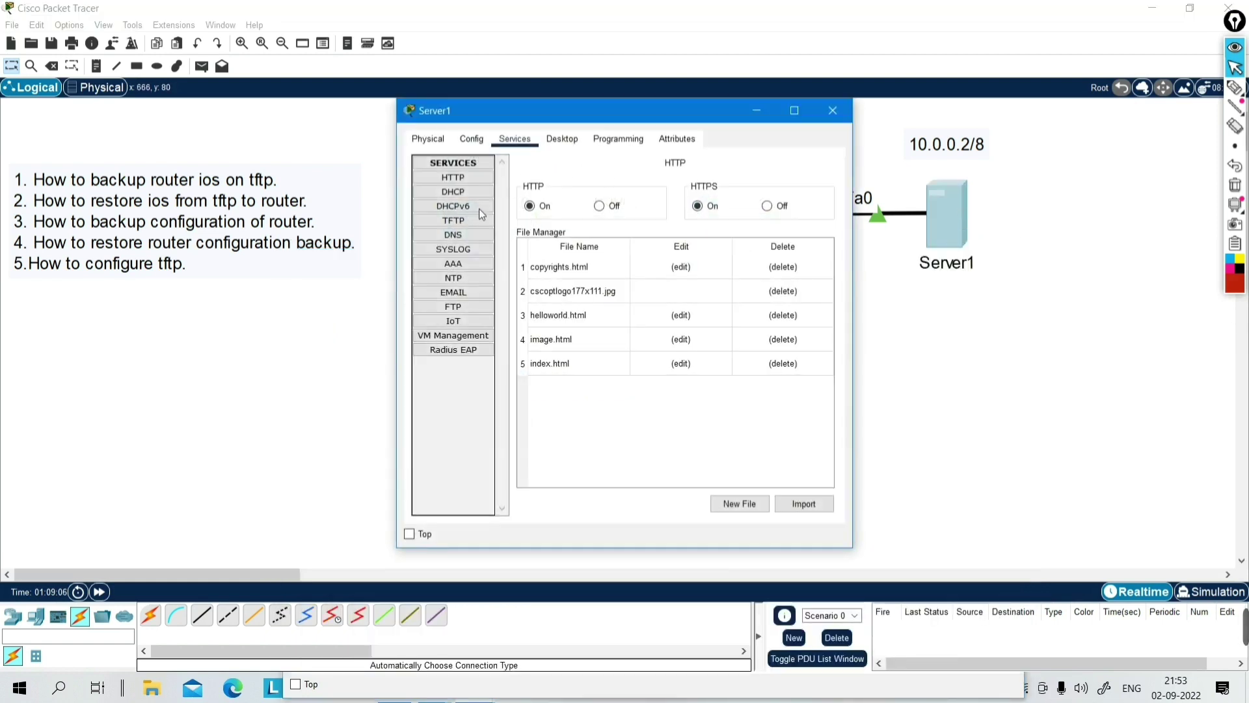
- Confirm cisco_ios on Router3 to upload the image, then highlight the 931343 bytes/sec rate
click(452, 221)
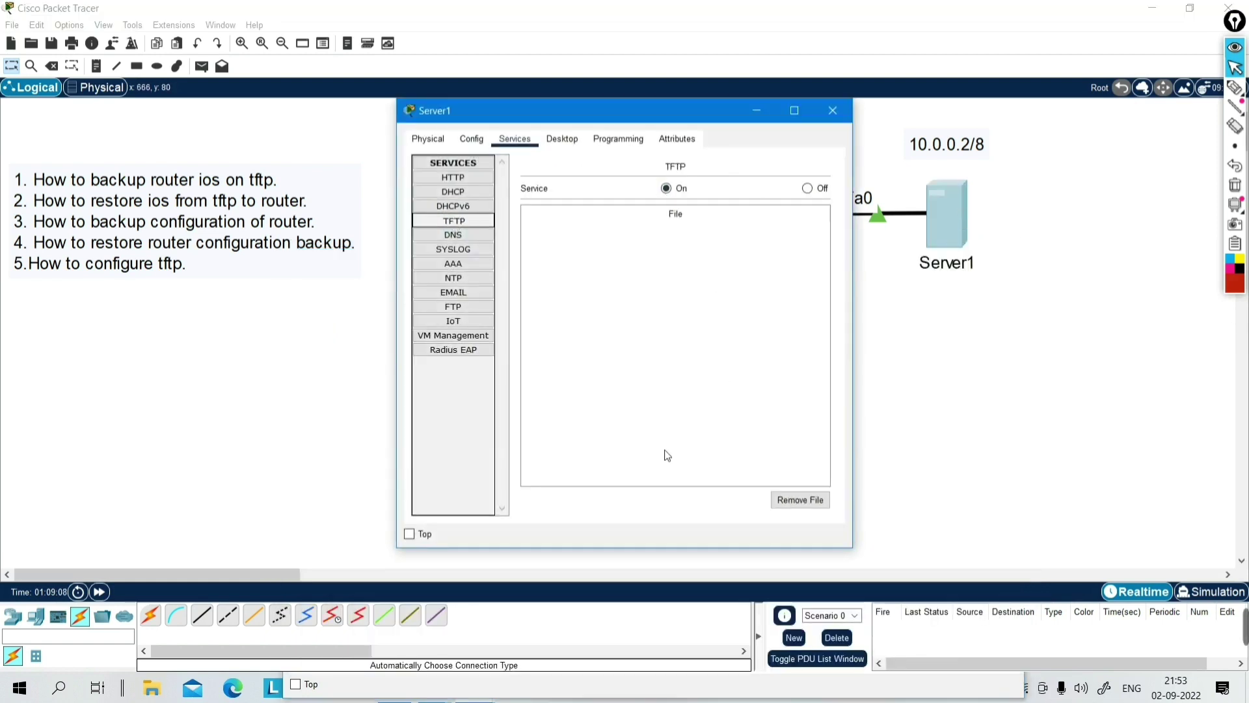
click(759, 112)
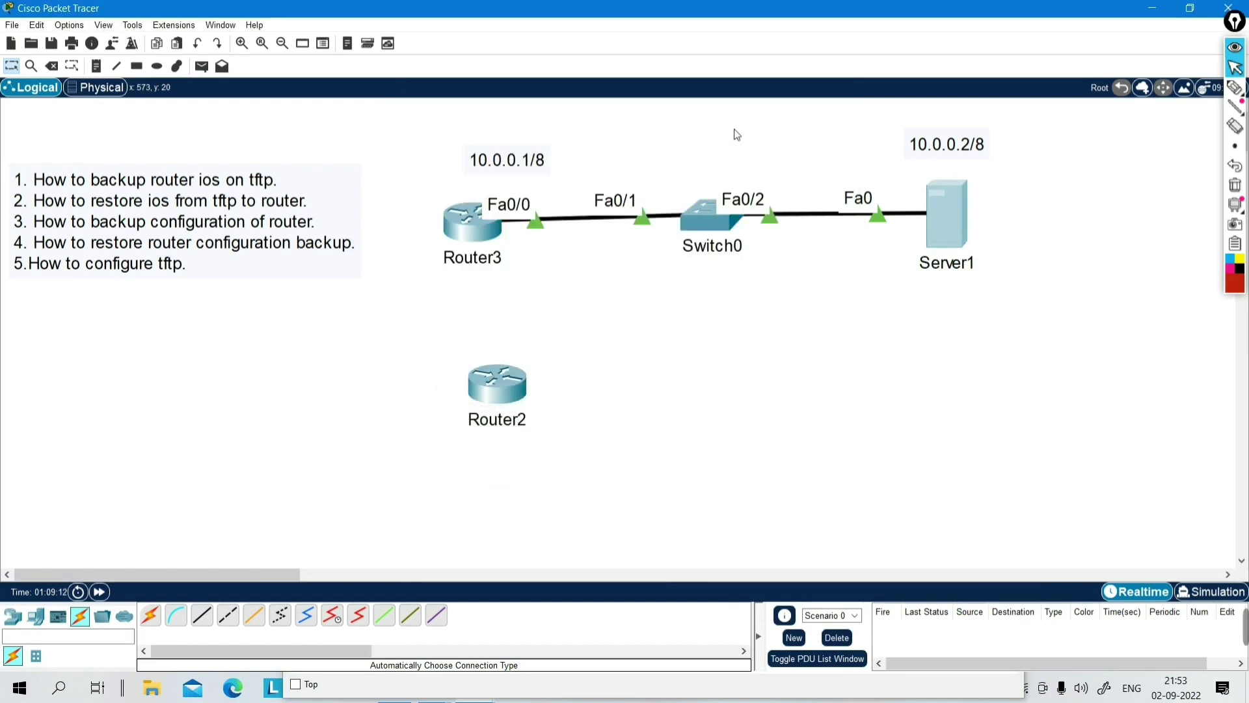
click(471, 224)
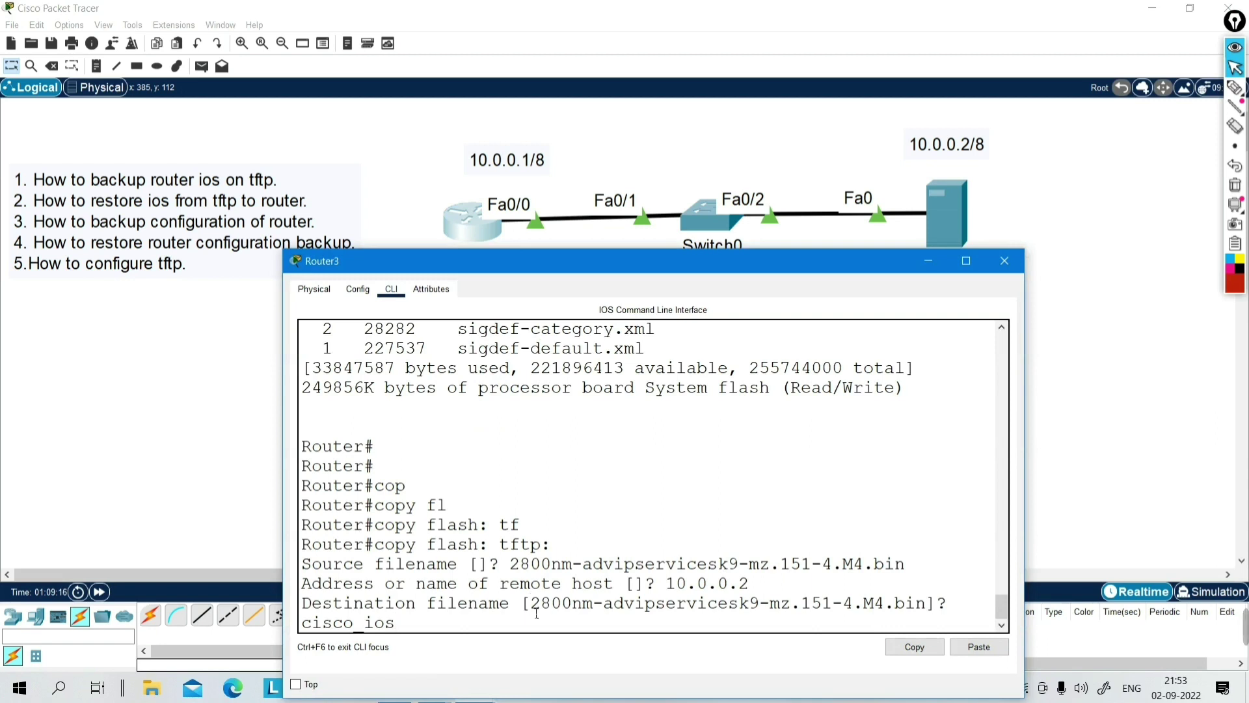
key(Return)
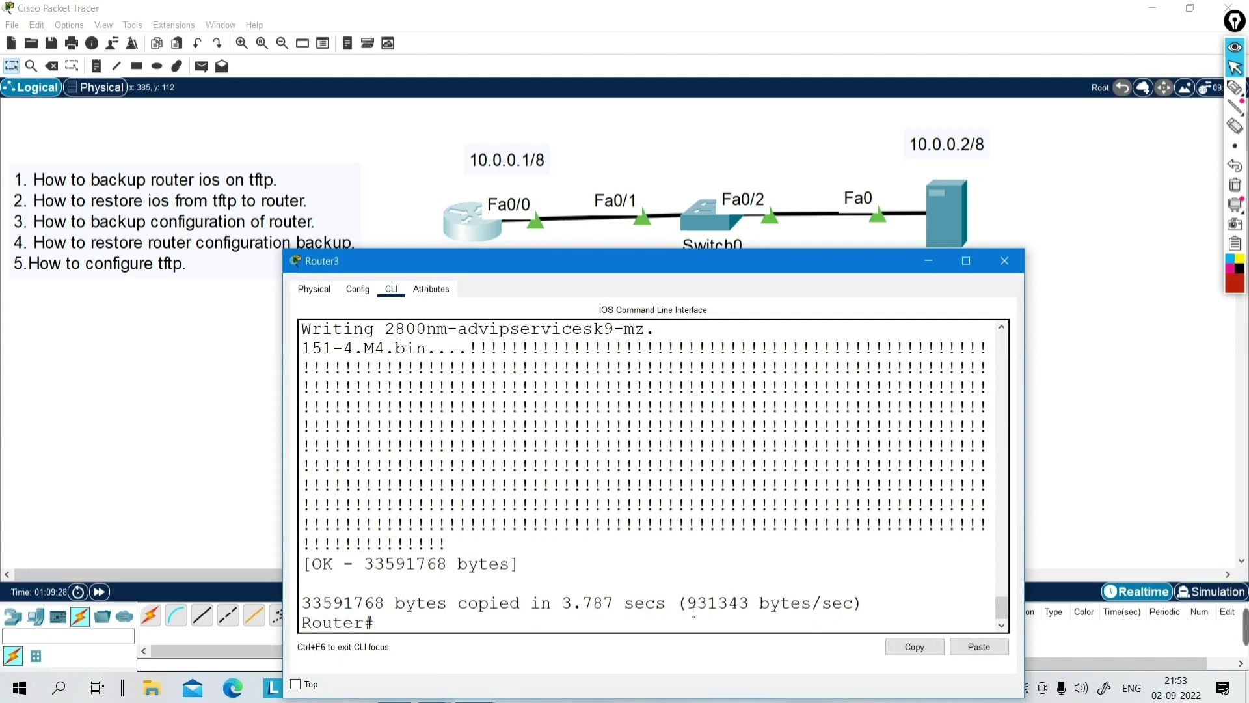
drag(690, 611, 761, 614)
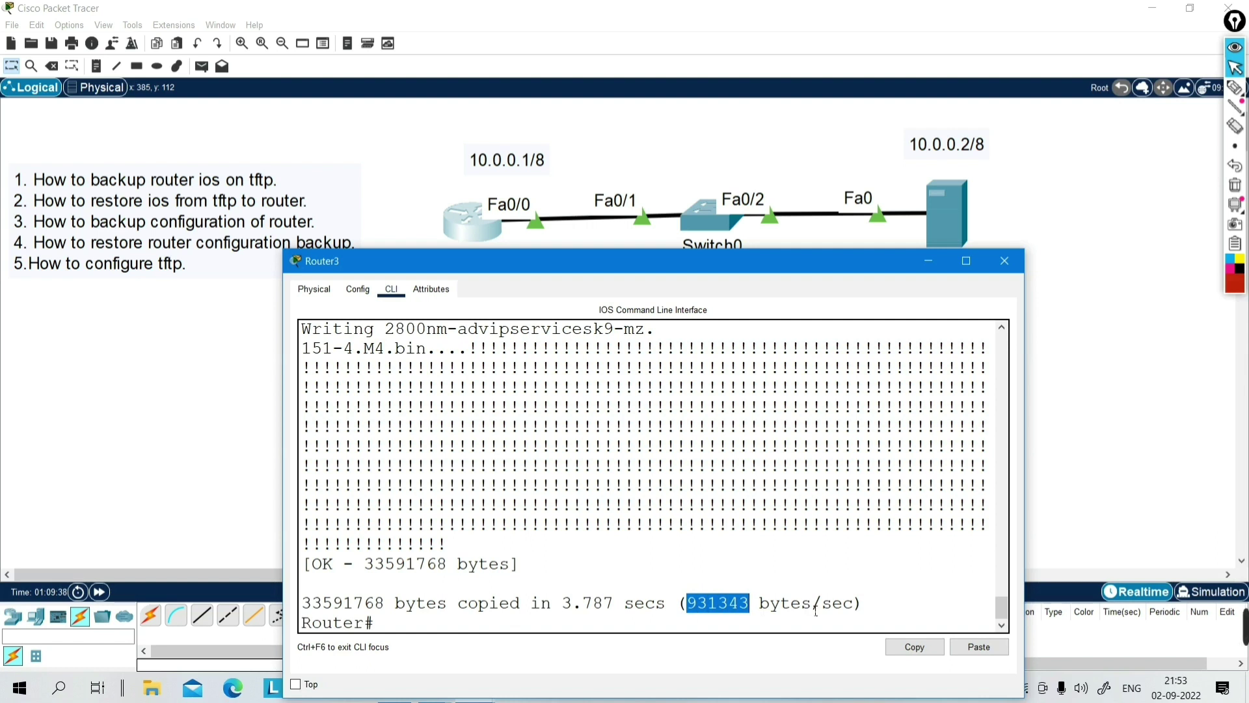
- Delete the pasted 2800nm-advipservicesk9-mz.151-4.M4.bin image from flash: and confirm
key(Return)
key(Return)
key(Return)
key(Return)
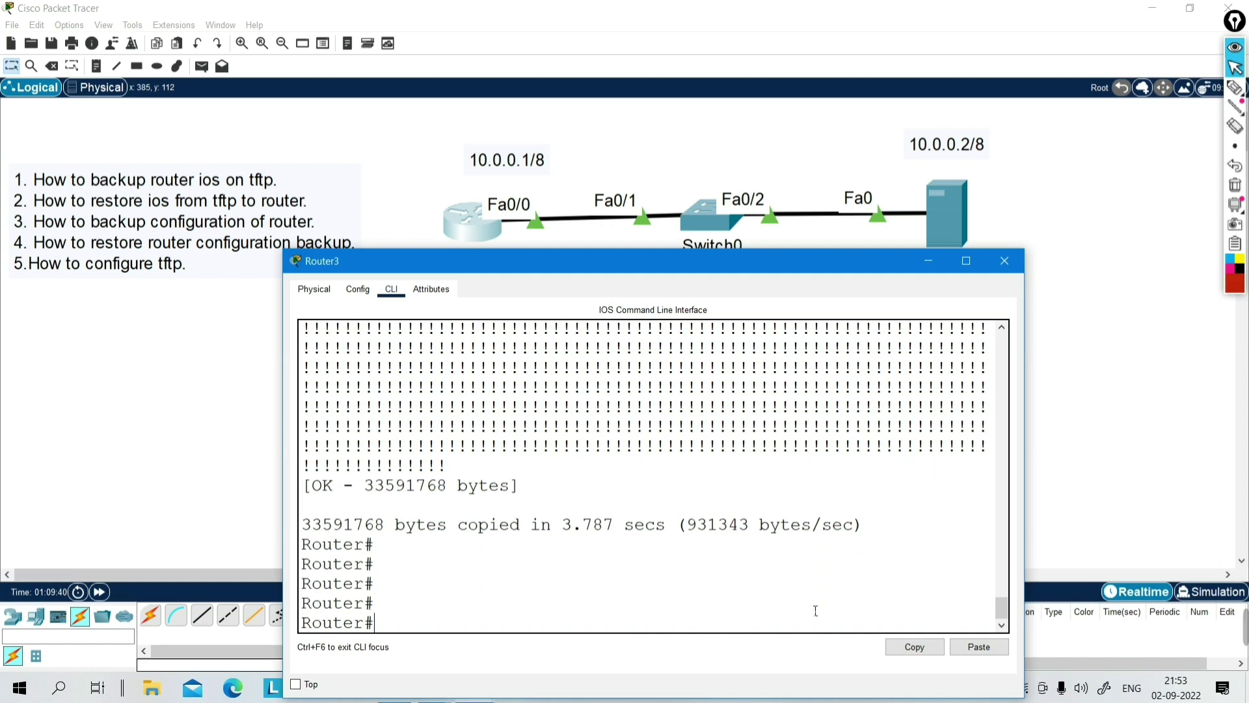
text(del)
key(Tab)
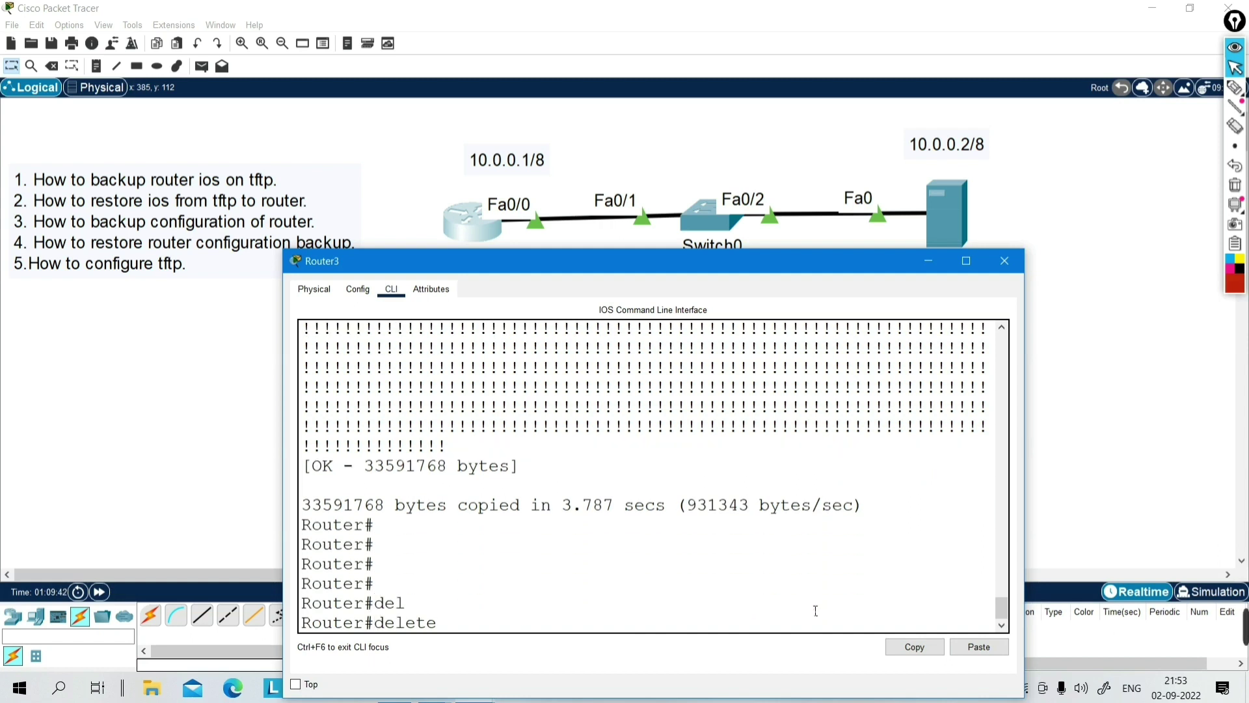
text(fl)
key(Tab)
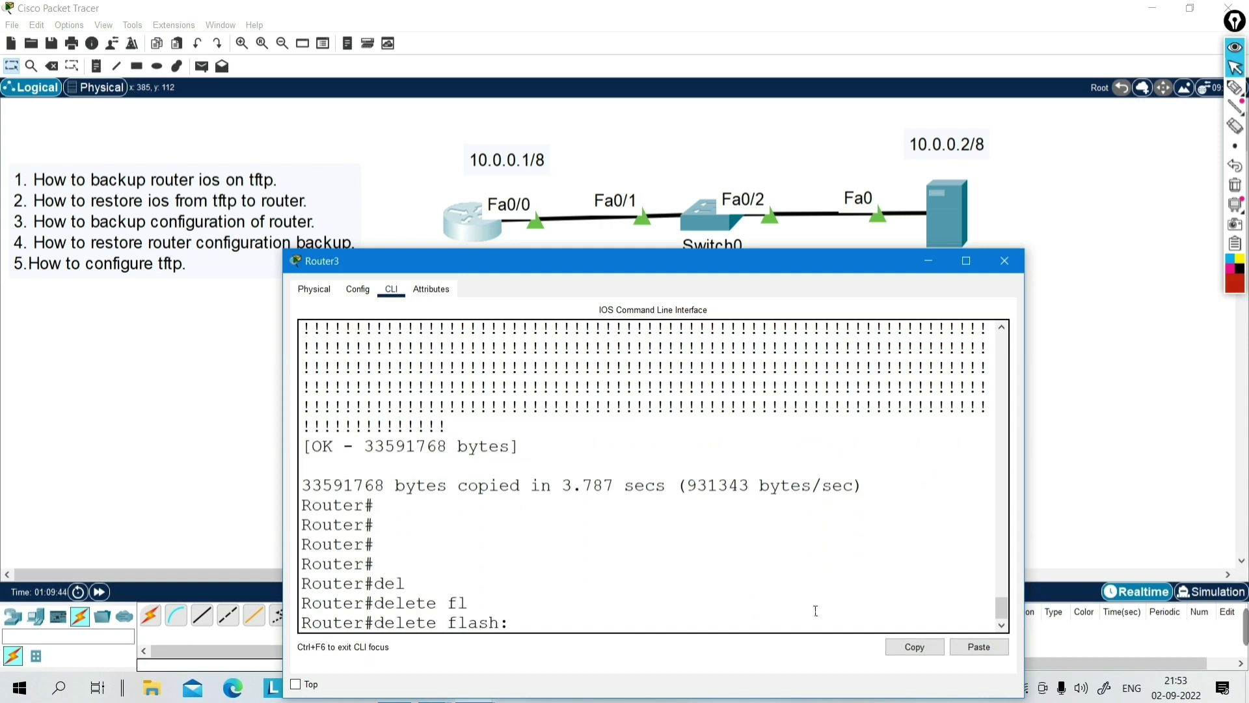
key(Return)
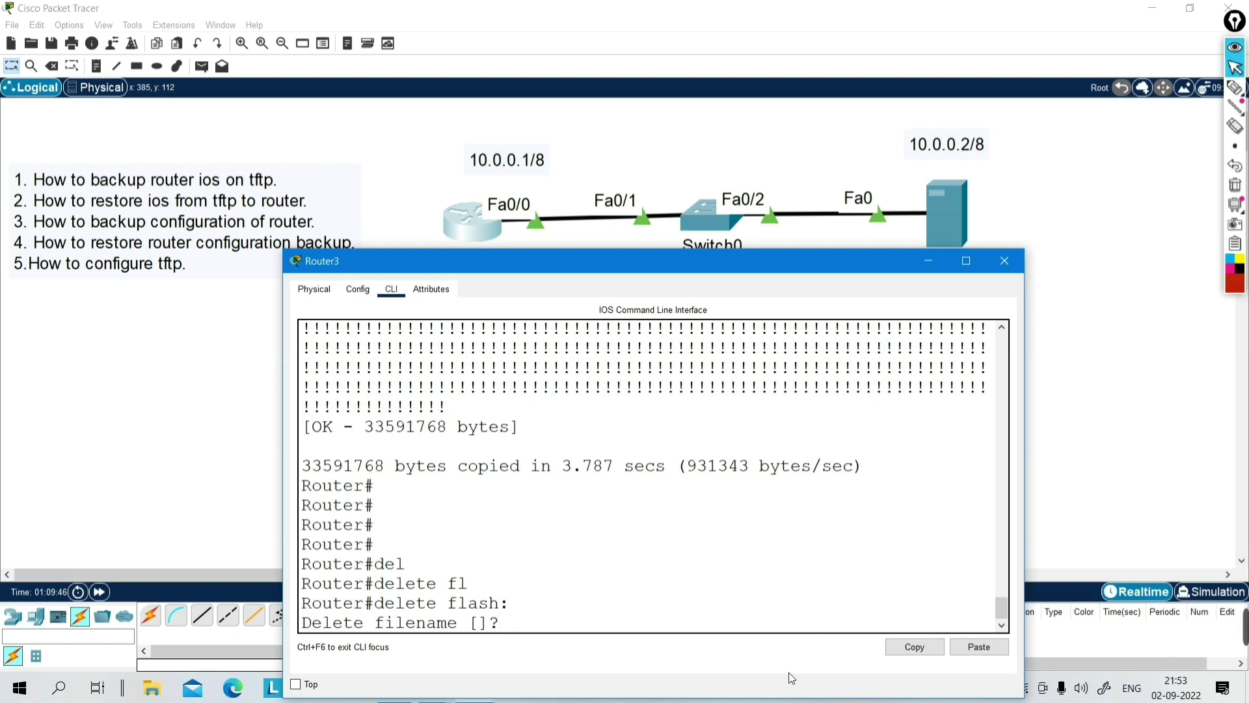
right_click(569, 622)
click(599, 648)
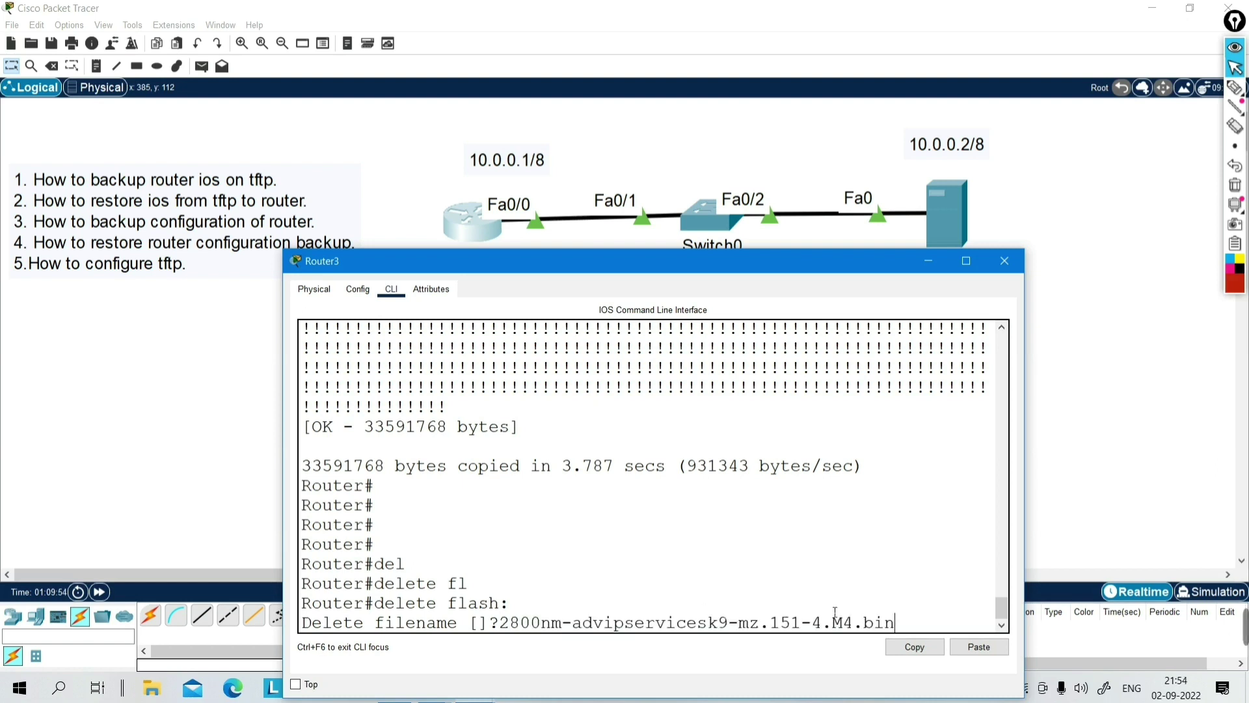
key(Return)
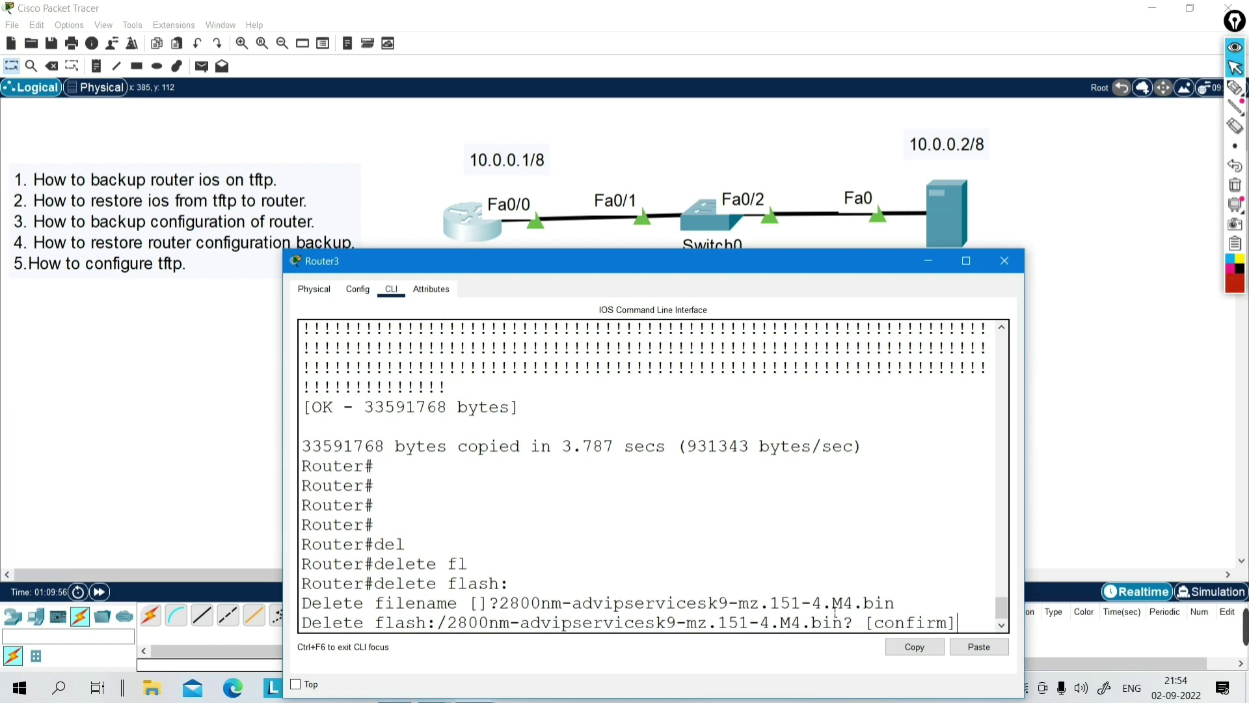
key(Return)
- Run show flash: to verify only the two sigdef XML files remain
text(sh)
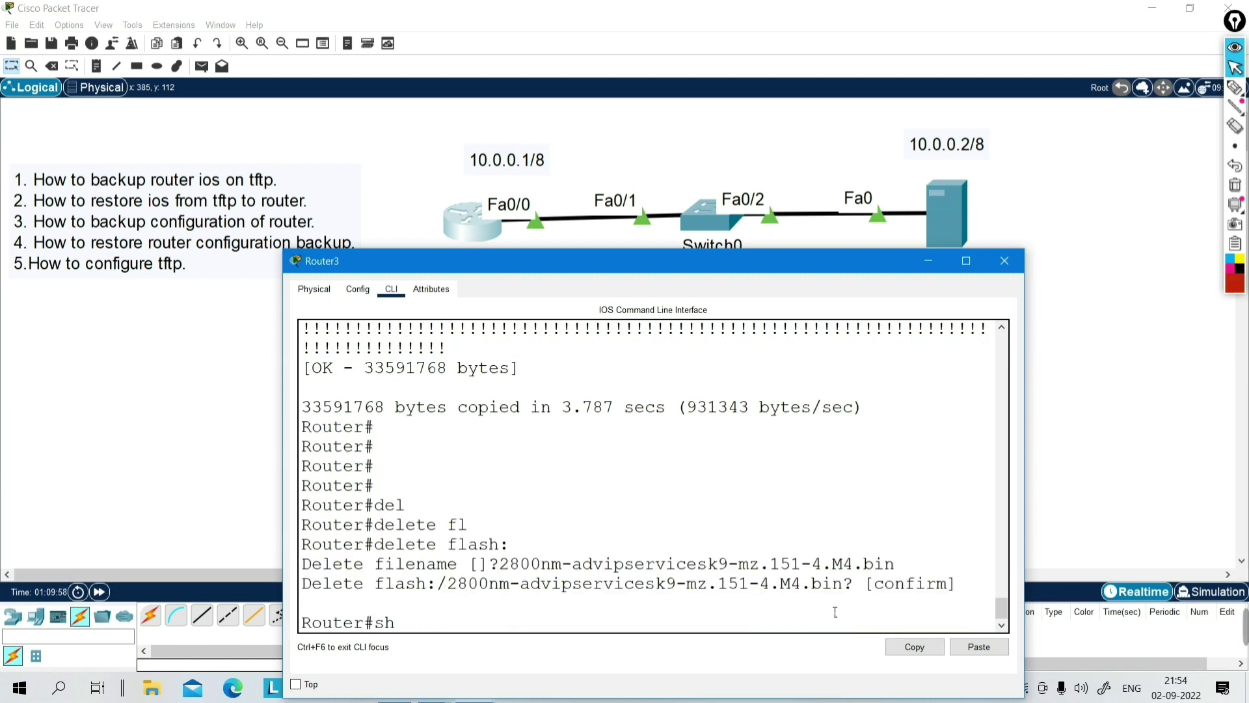
key(Tab)
text(fl)
key(Tab)
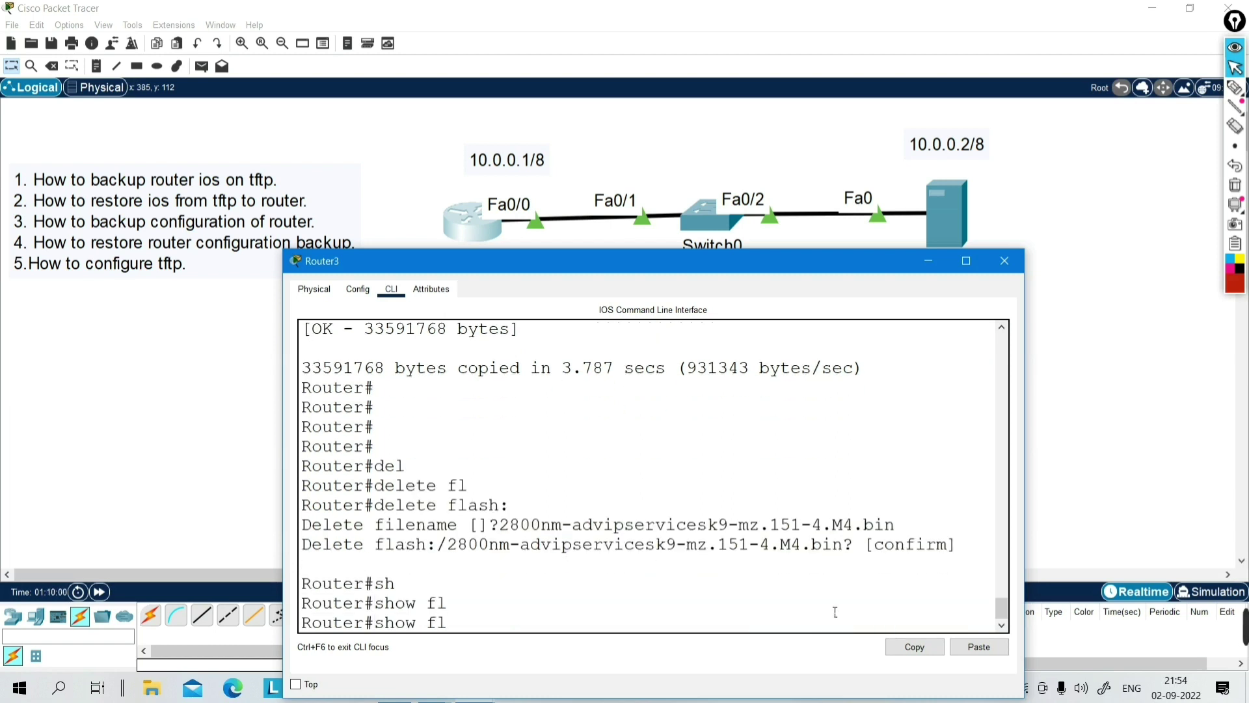
text(as)
key(Tab)
key(Return)
key(Return)
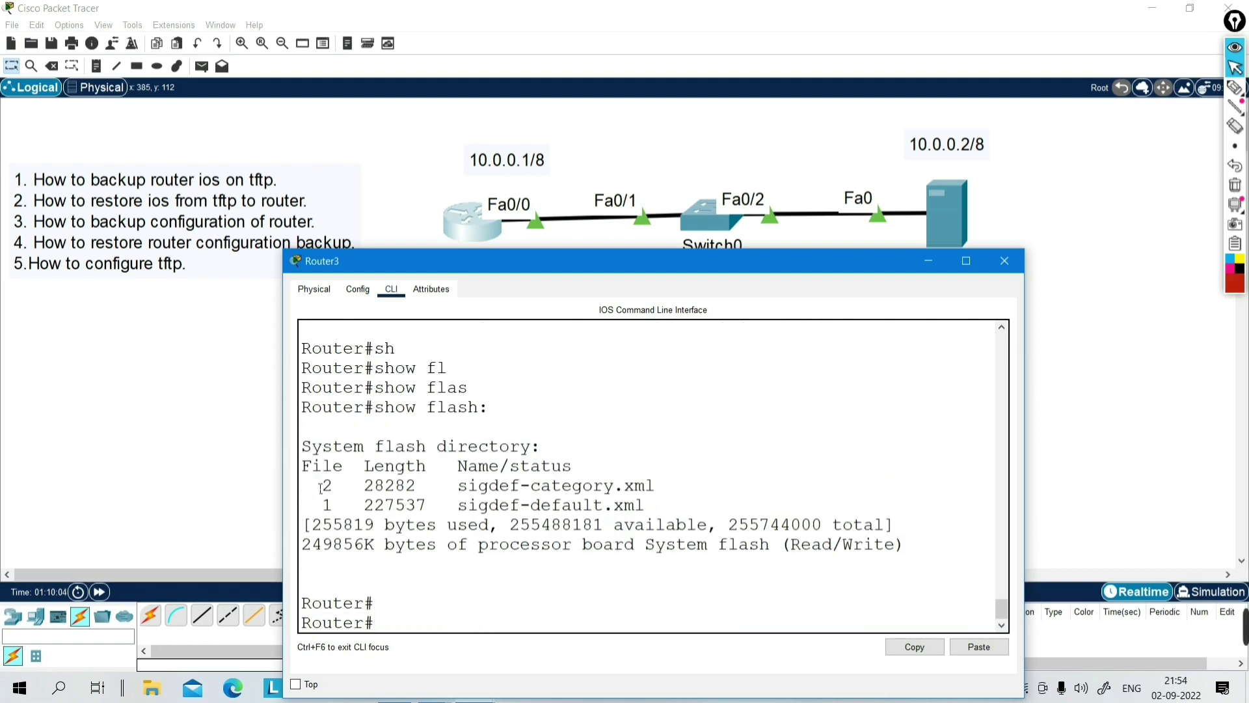
drag(320, 488, 737, 565)
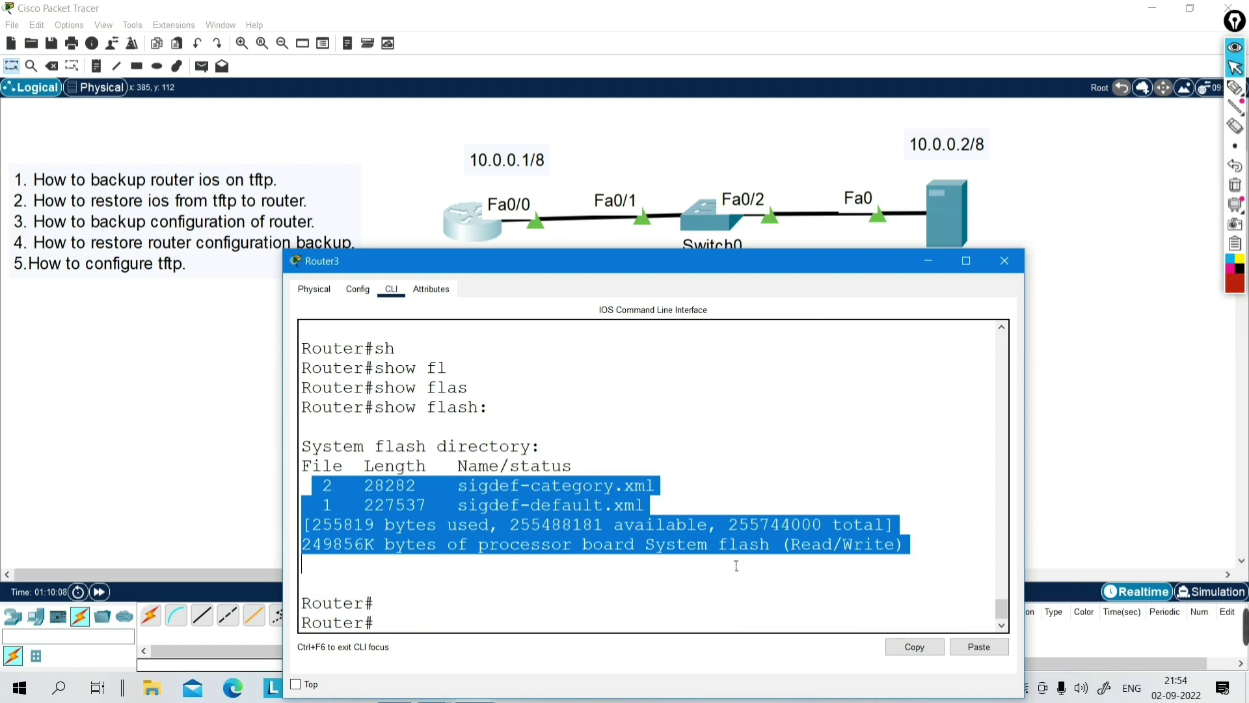
key(Return)
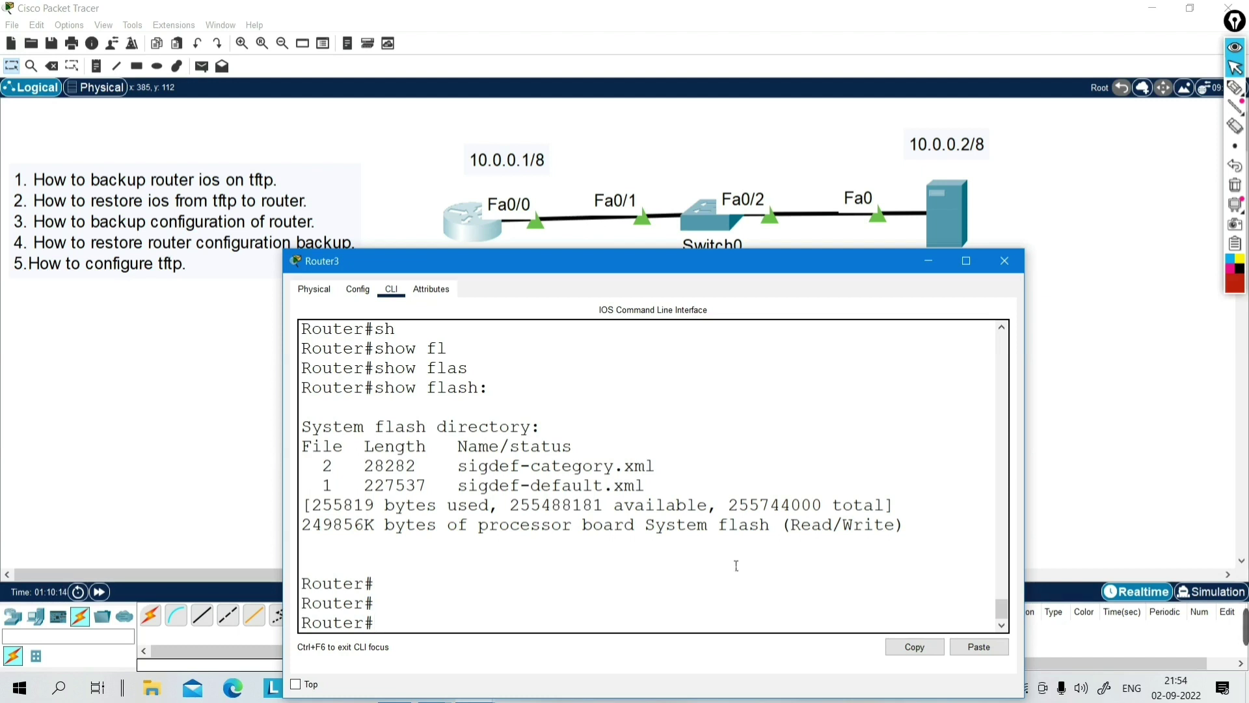
- Issue reload on Router3, answer y to save the configuration, and confirm
text(rel)
key(Tab)
key(Return)
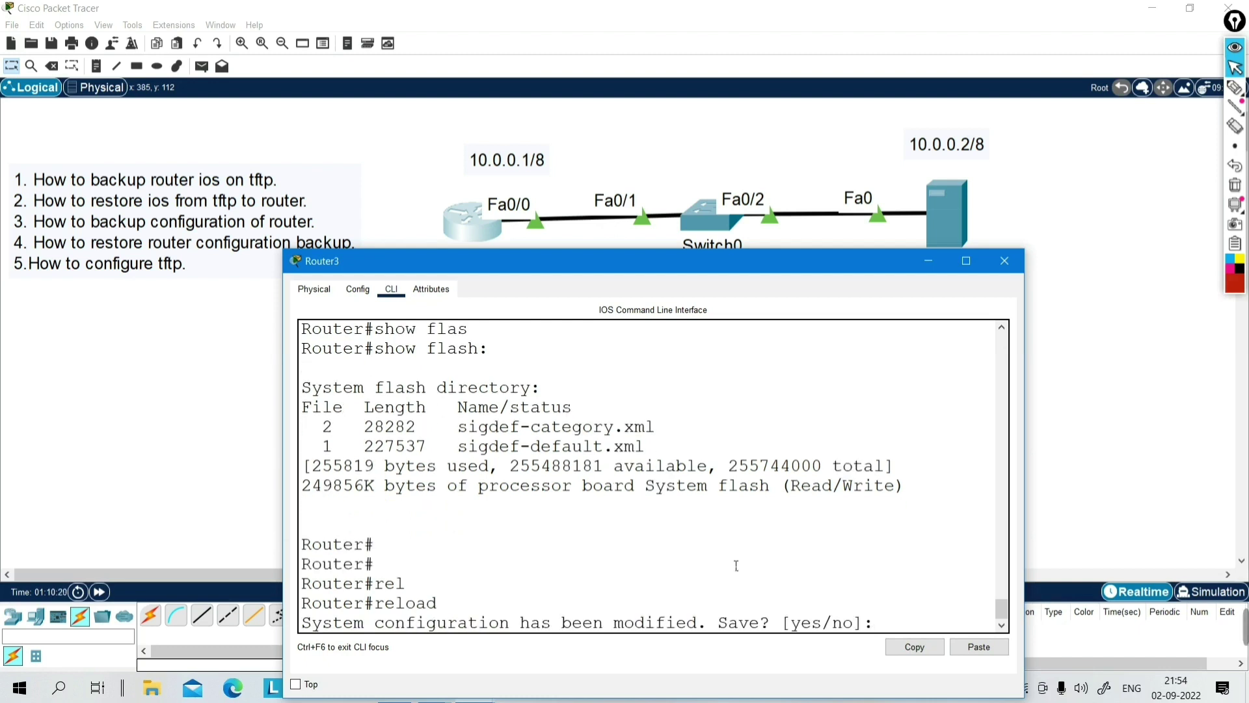
text(y)
key(Return)
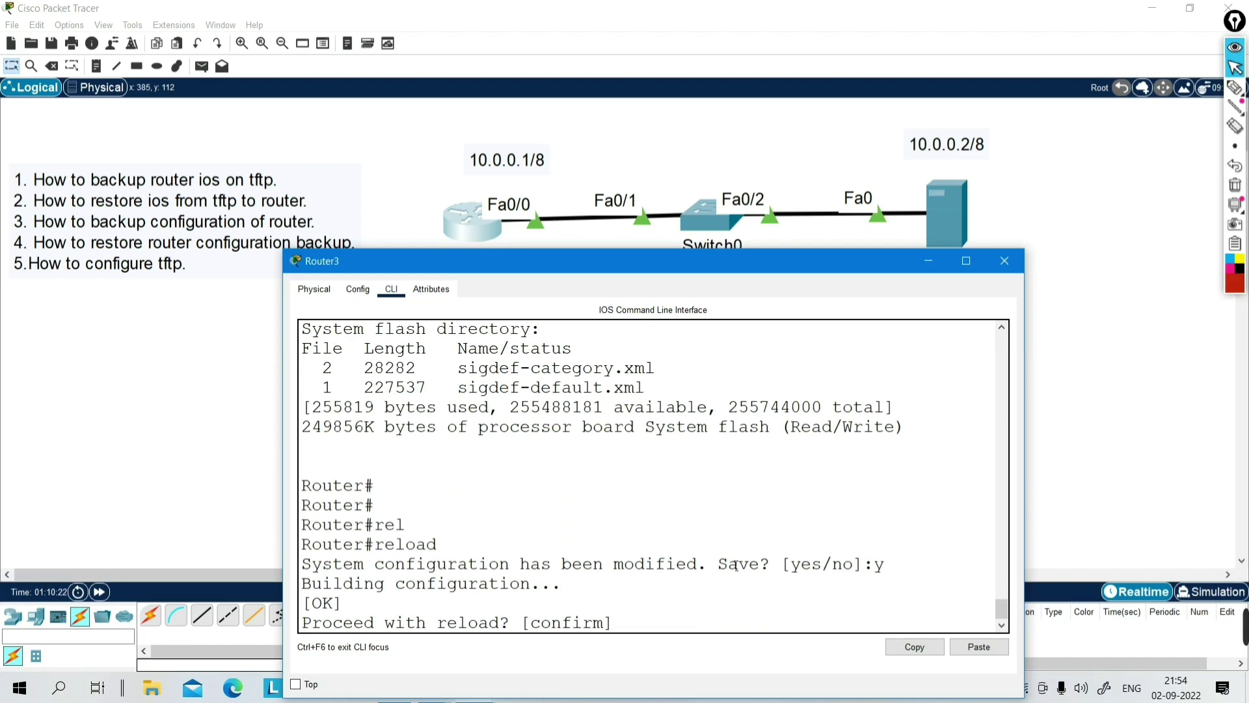
key(Return)
key(Return)
key(Return)
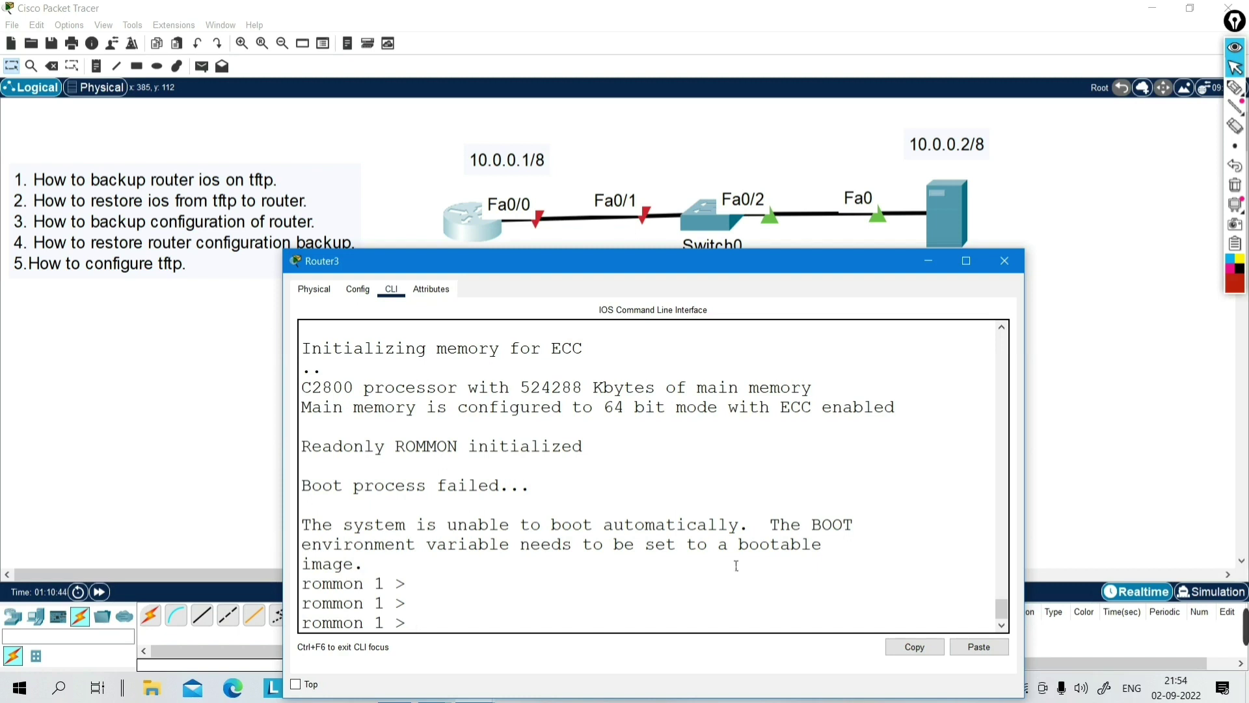
- Maximize Router3's console and list the ROMMON commands with ?, noting tftpdnld's image-download entry
key(Caps_Lock)
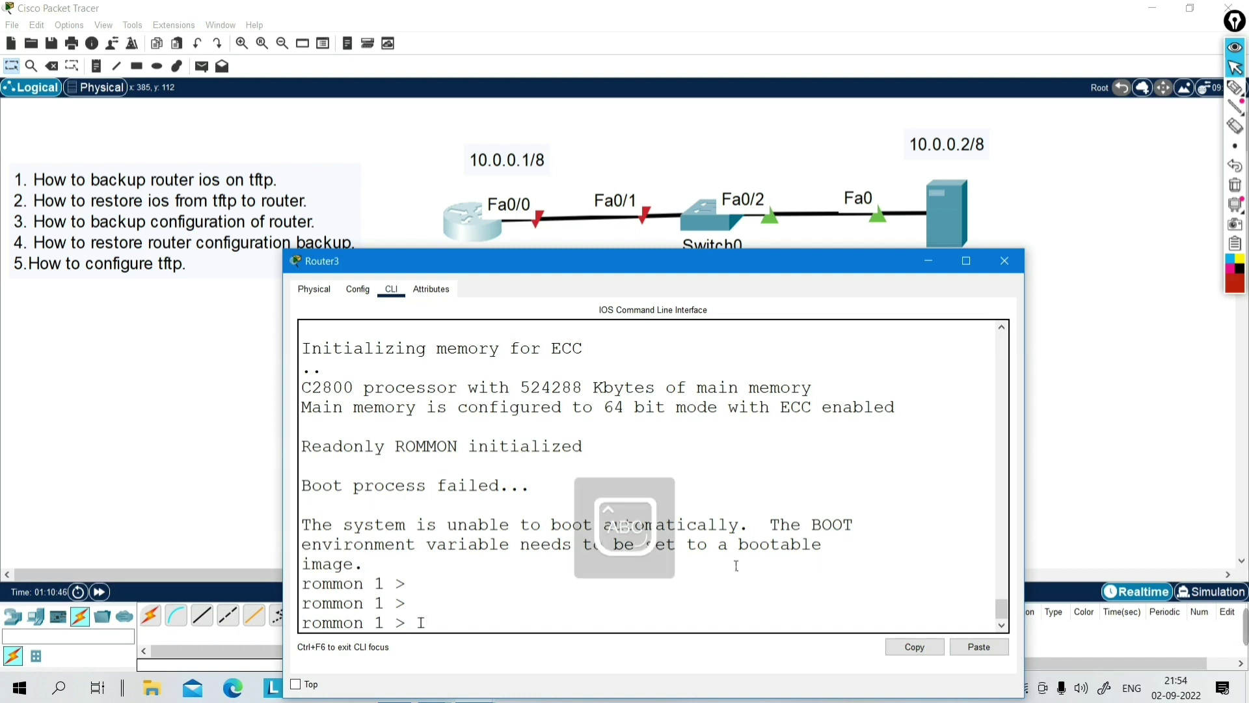
text(P)
key(BackSpace)
key(BackSpace)
text(?)
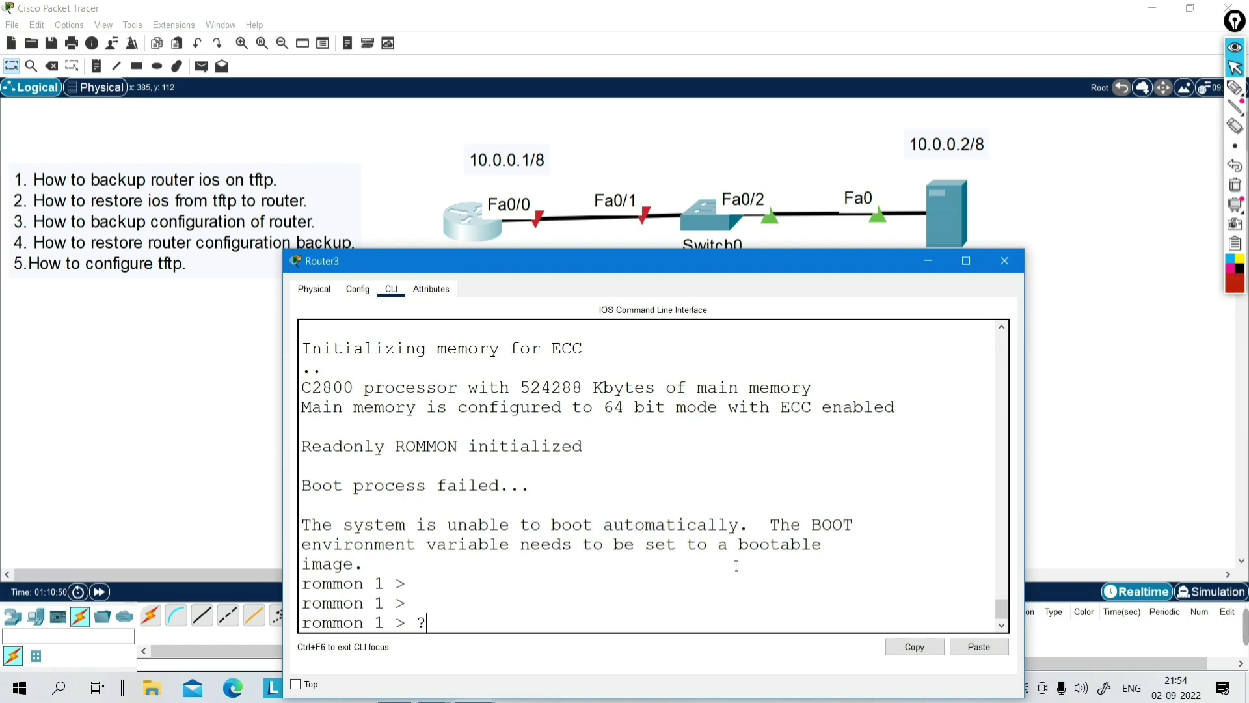
click(967, 261)
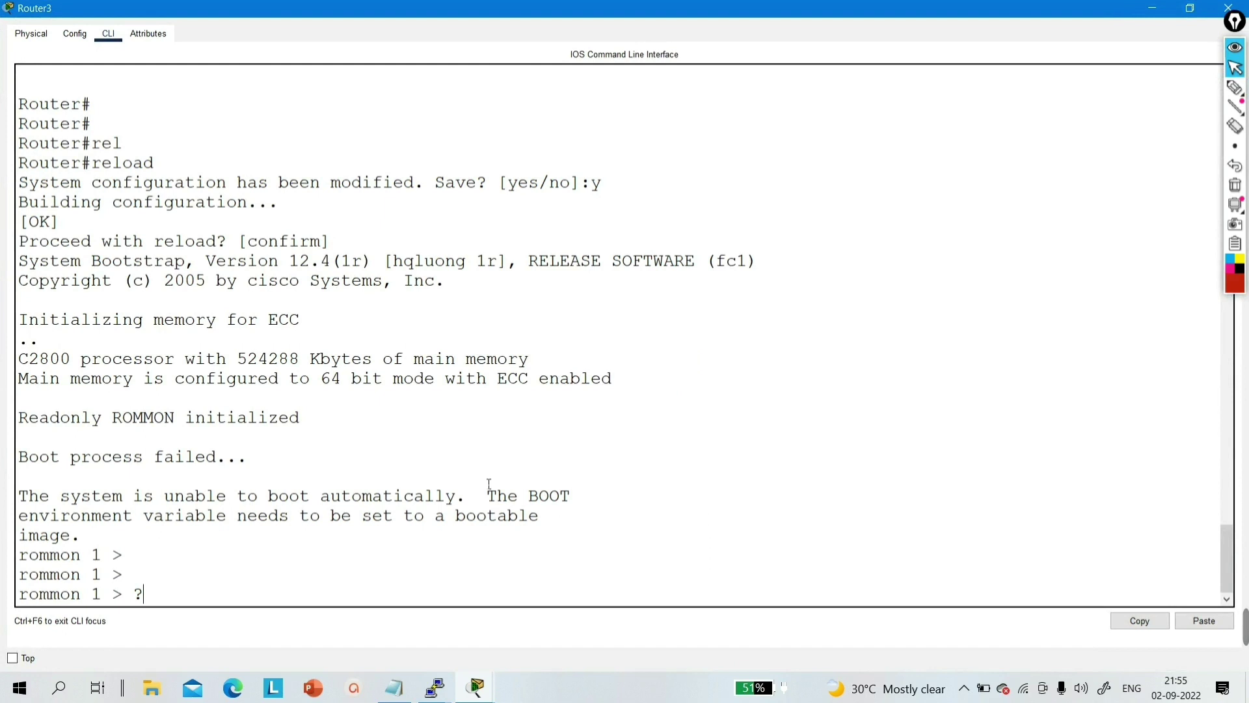
key(Return)
key(Return)
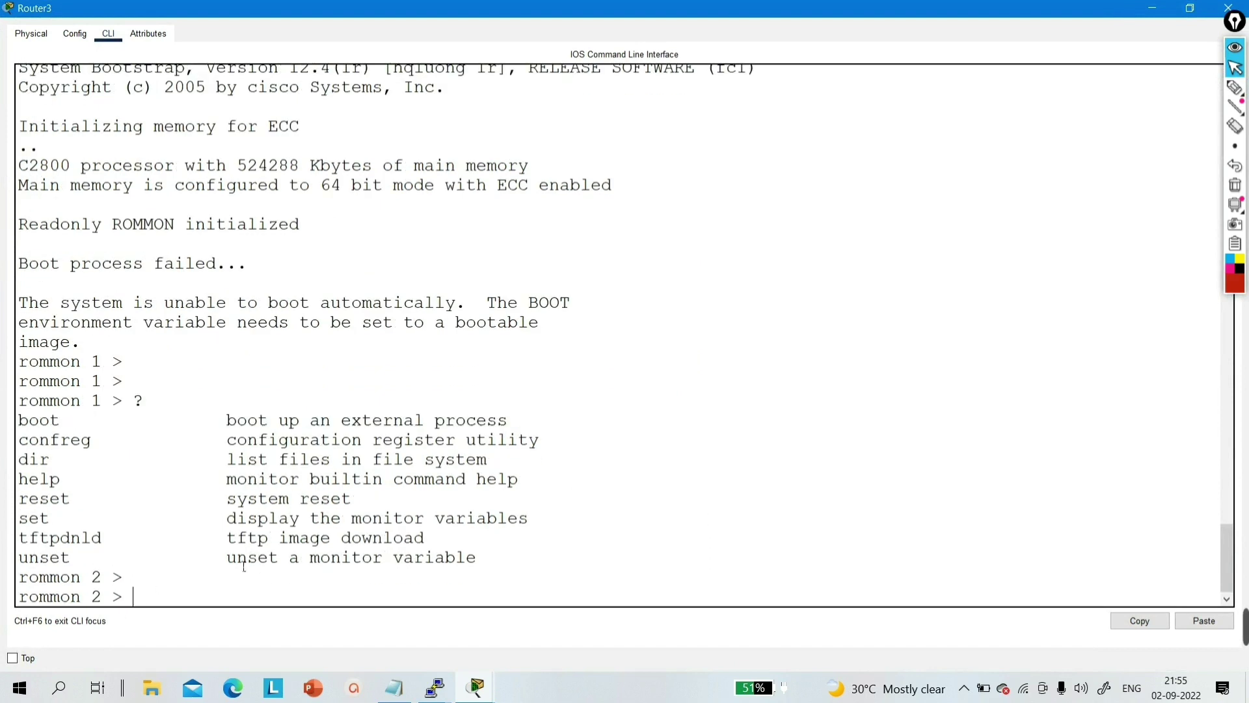
drag(221, 544, 433, 546)
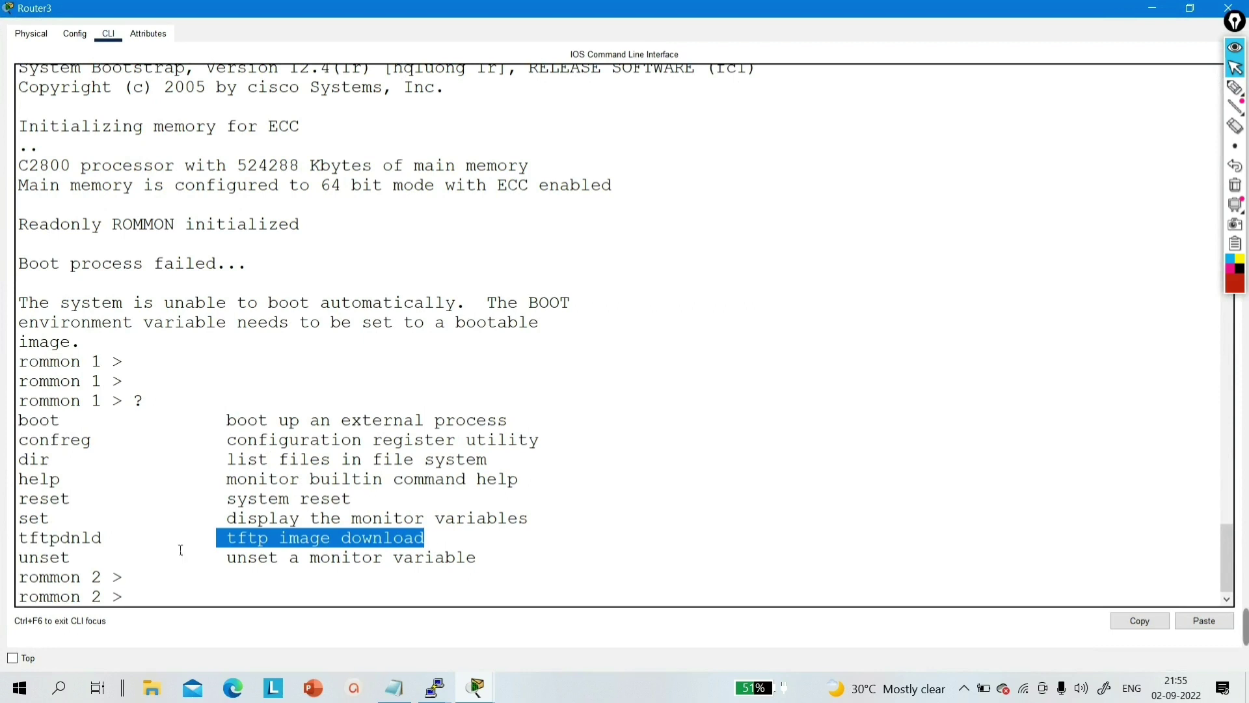
drag(118, 550, 6, 549)
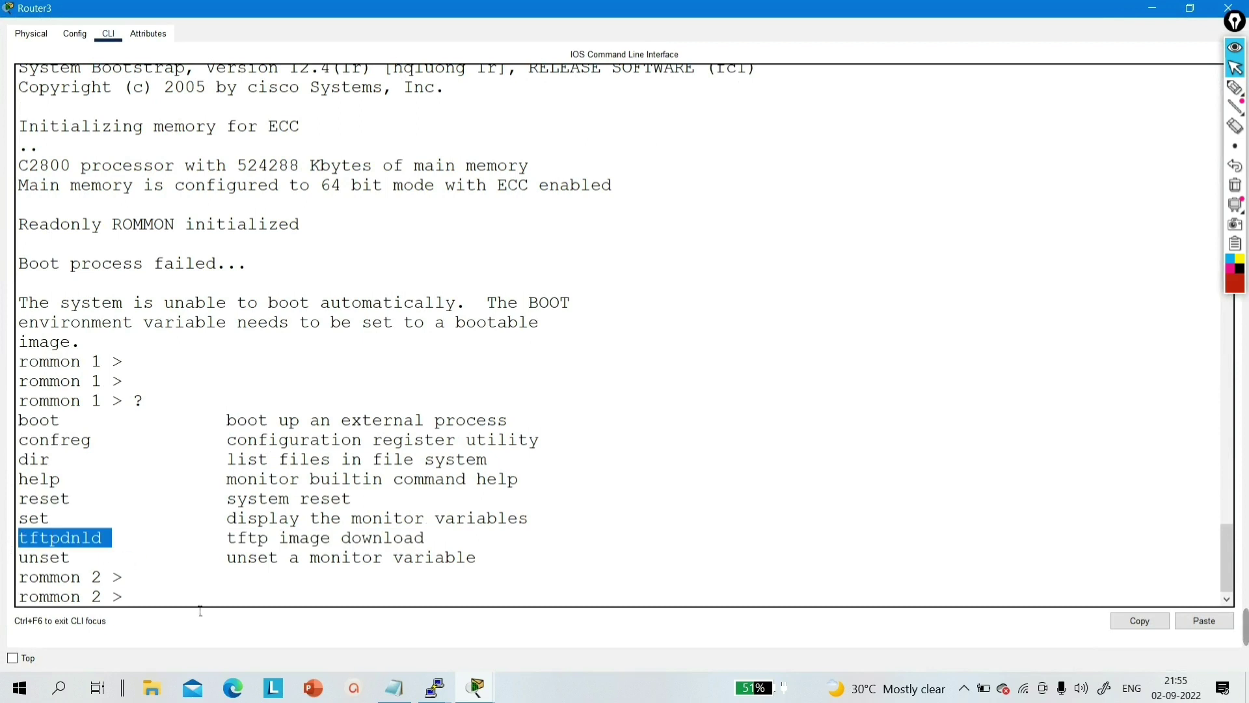
- Run TFTPDNLD to display its usage and the required variables like IP_ADDRESS
key(Return)
text(T)
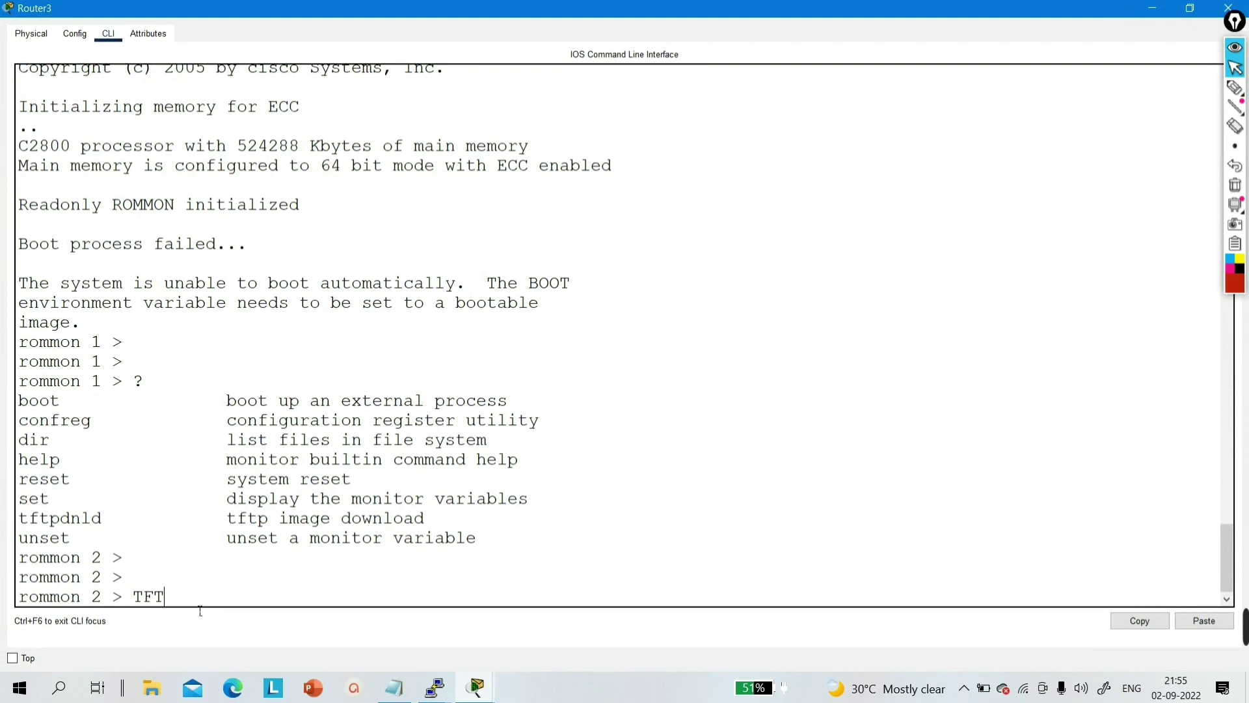
text(PDNLD)
key(Return)
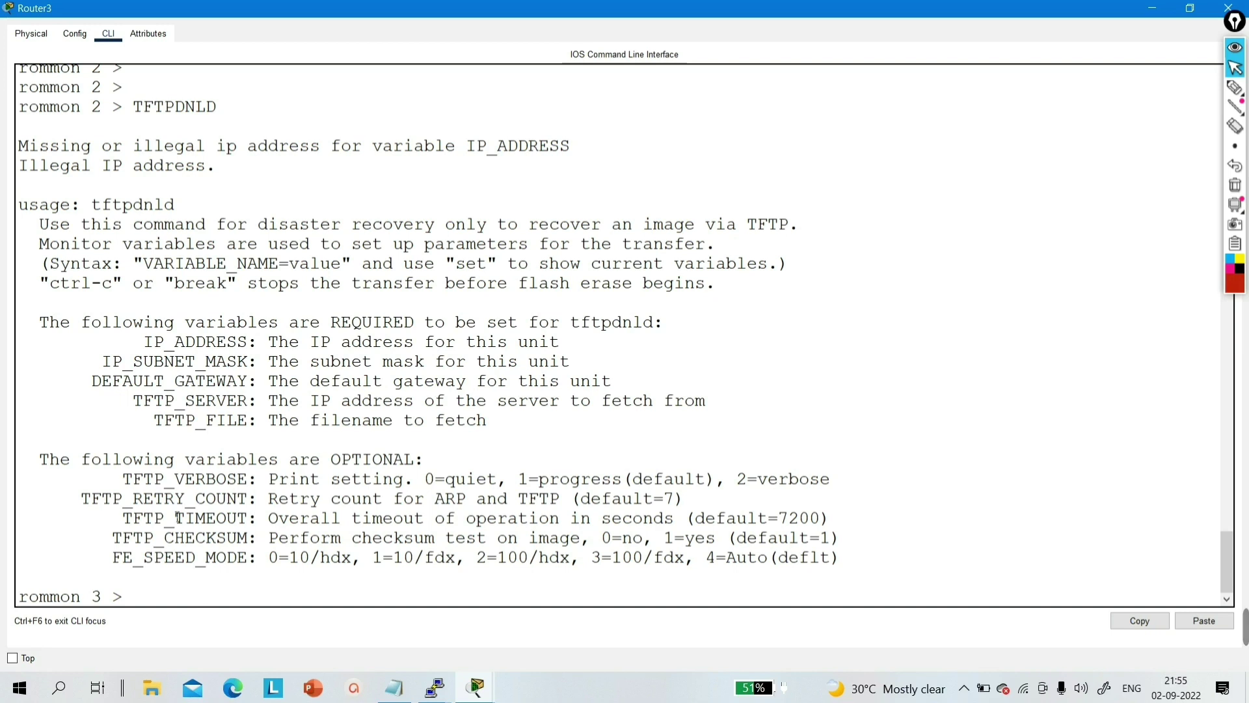
drag(122, 342, 519, 437)
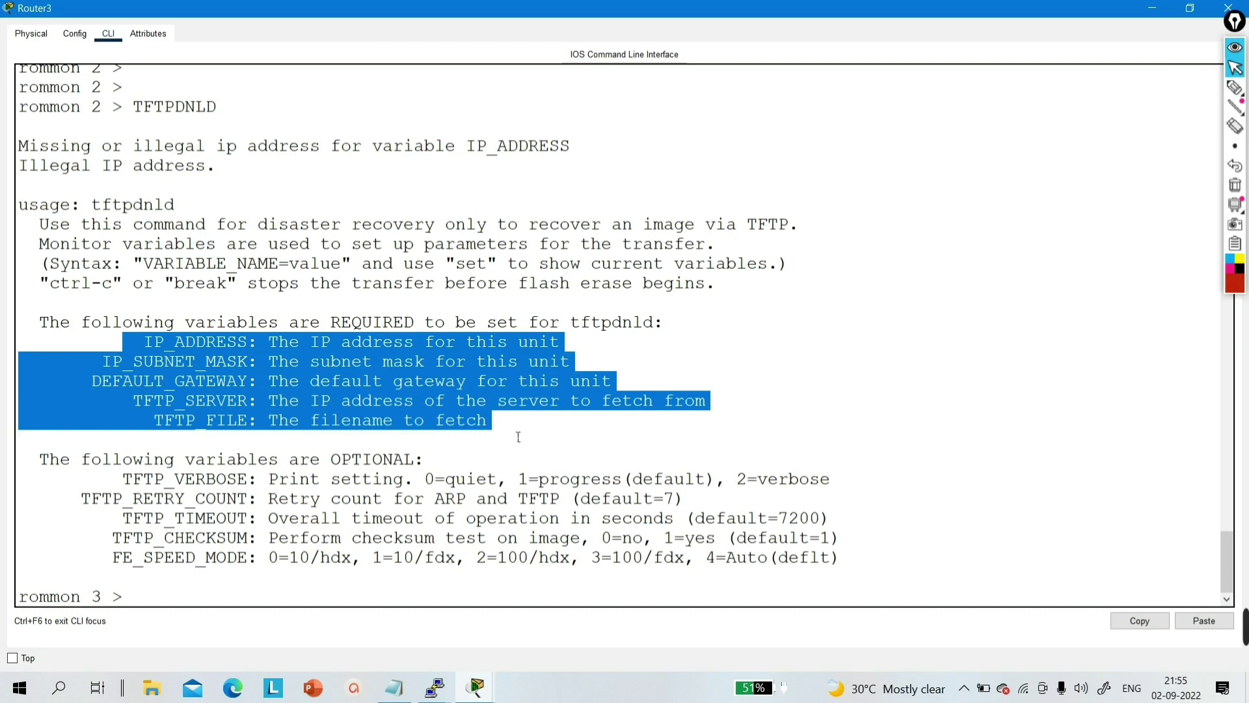
key(Return)
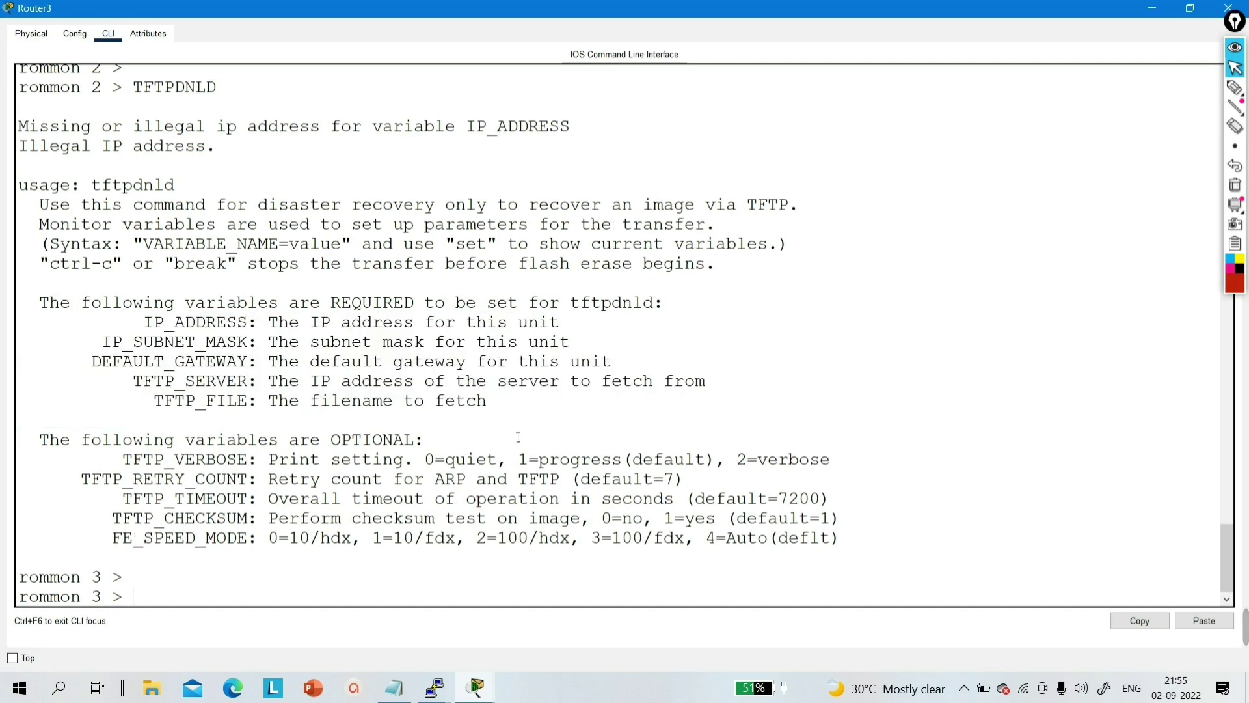
text(i)
key(BackSpace)
key(Caps_Lock)
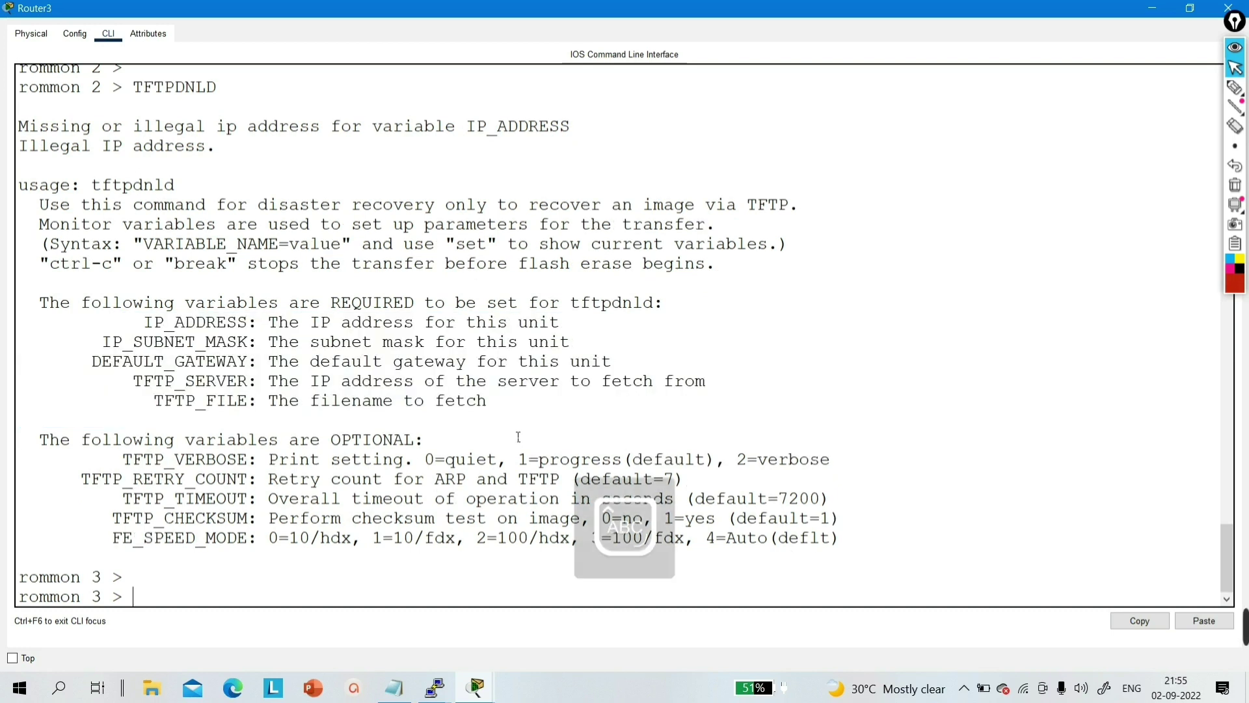
- Set IP_ADDRESS=10.0.0.1, IP_SUBNET_MASK=255.0.0.0 and DEFAULT_GATEWAY=10.0.0.1 at the rommon prompt
text(IP)
drag(133, 322, 258, 332)
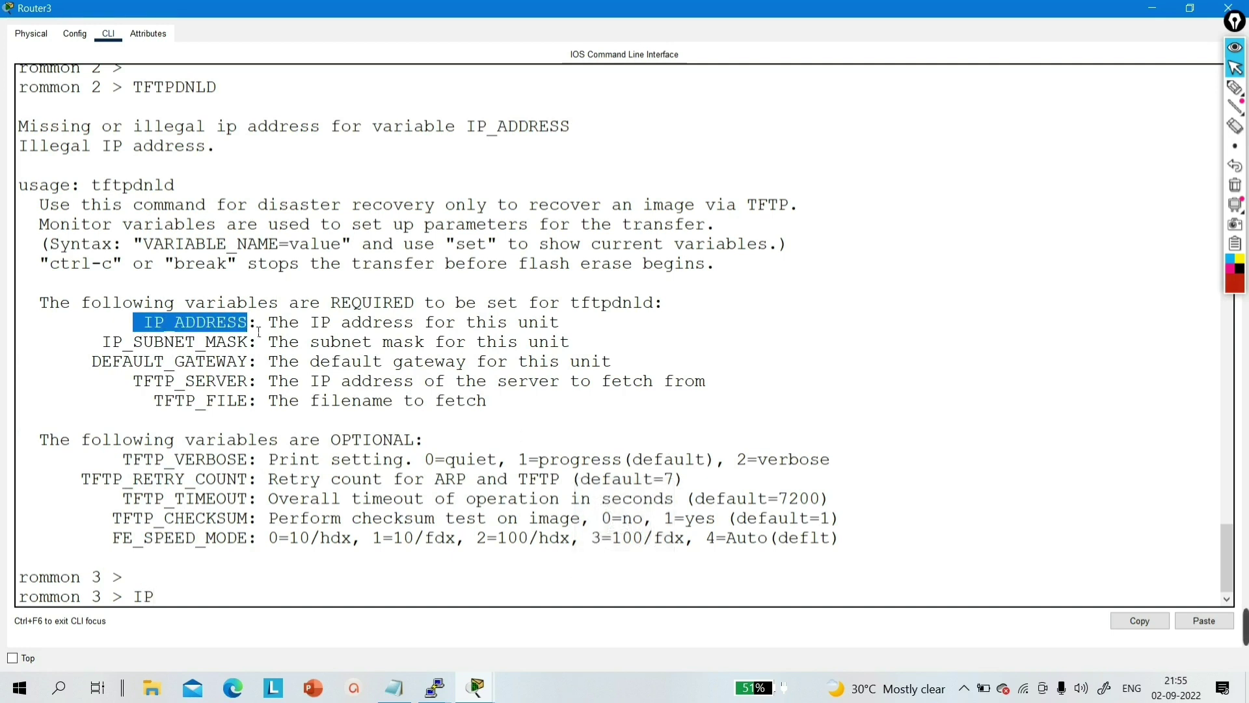
text(_ADDR)
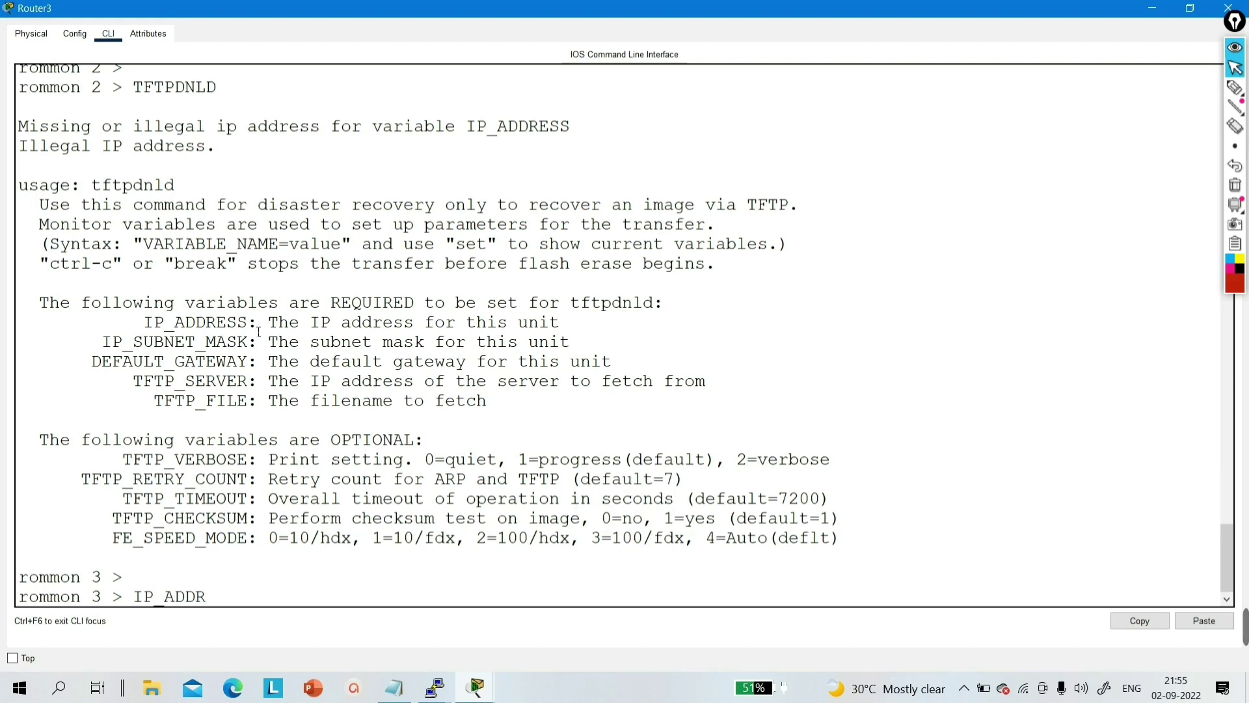
text(ESS=10.0.0.1)
key(Return)
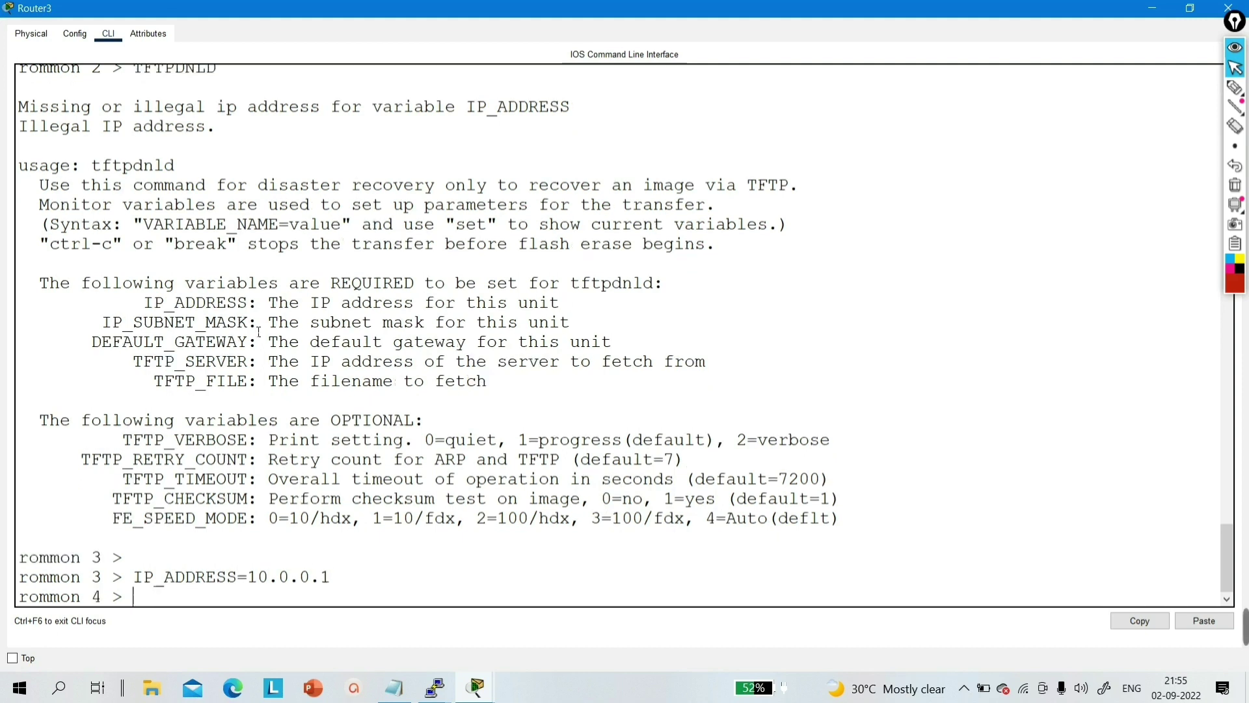
text(IP_SUBNET)
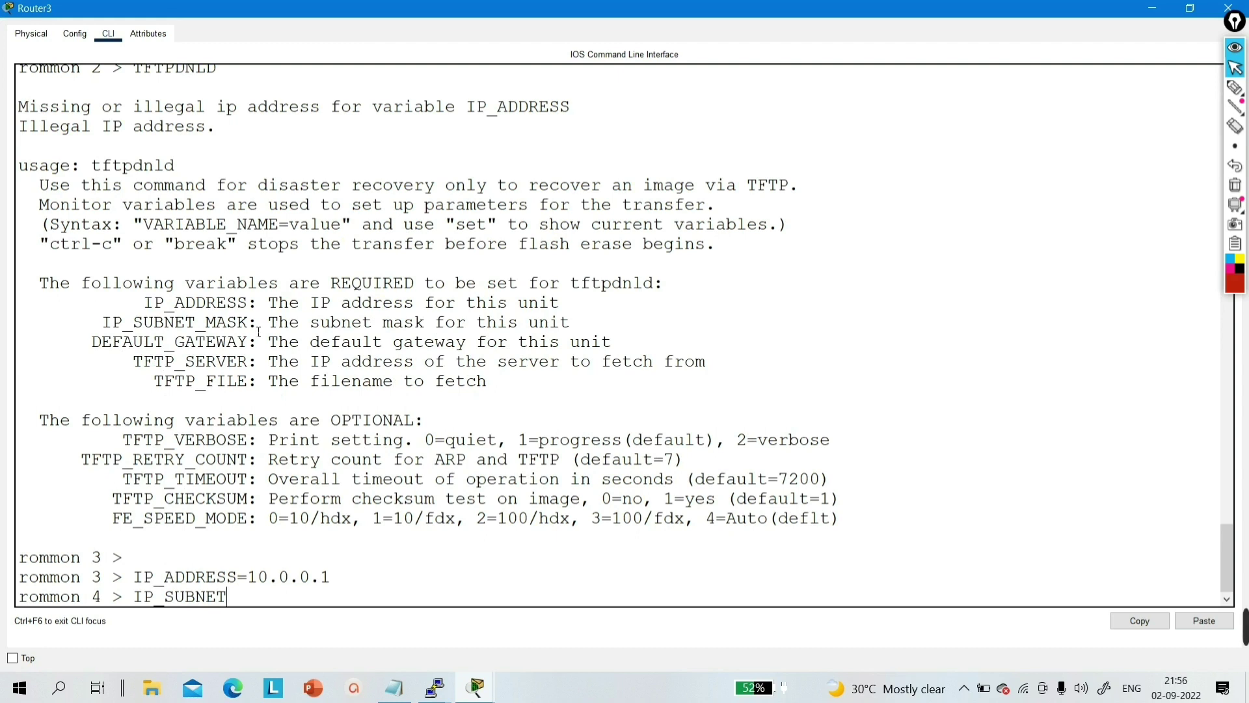
text(_MASK=255.0.0.0)
key(Return)
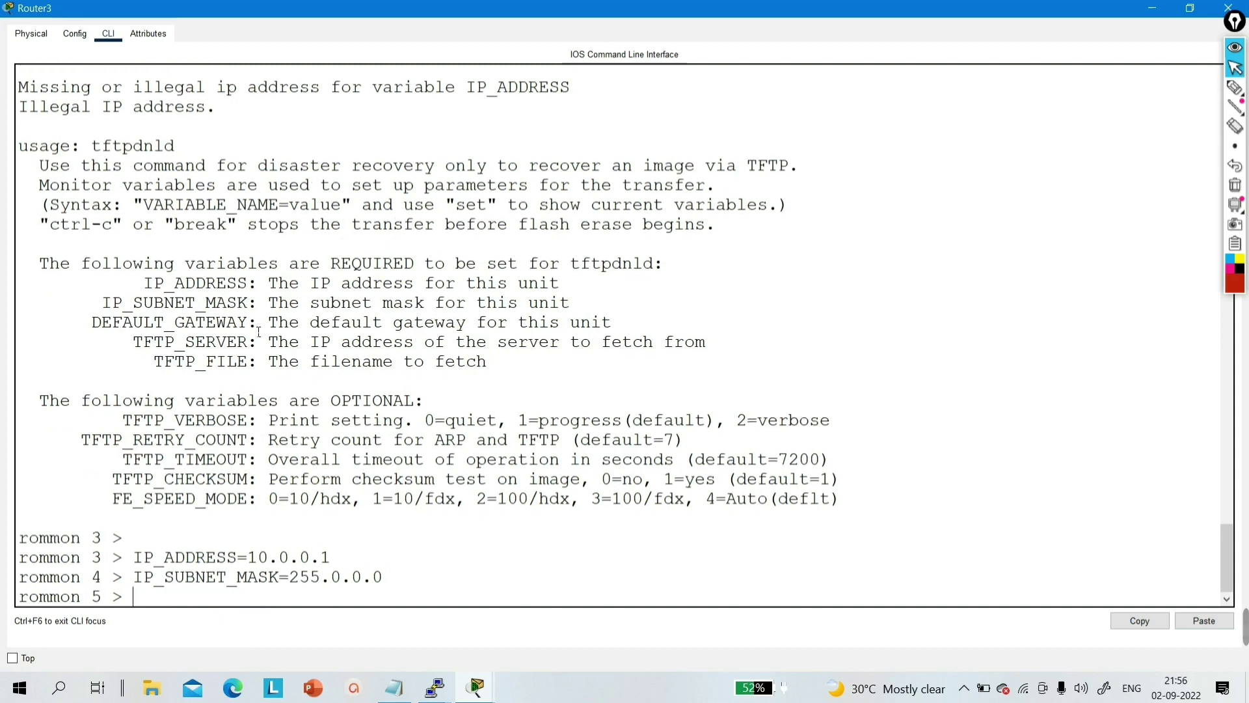
text(DEFAULT)
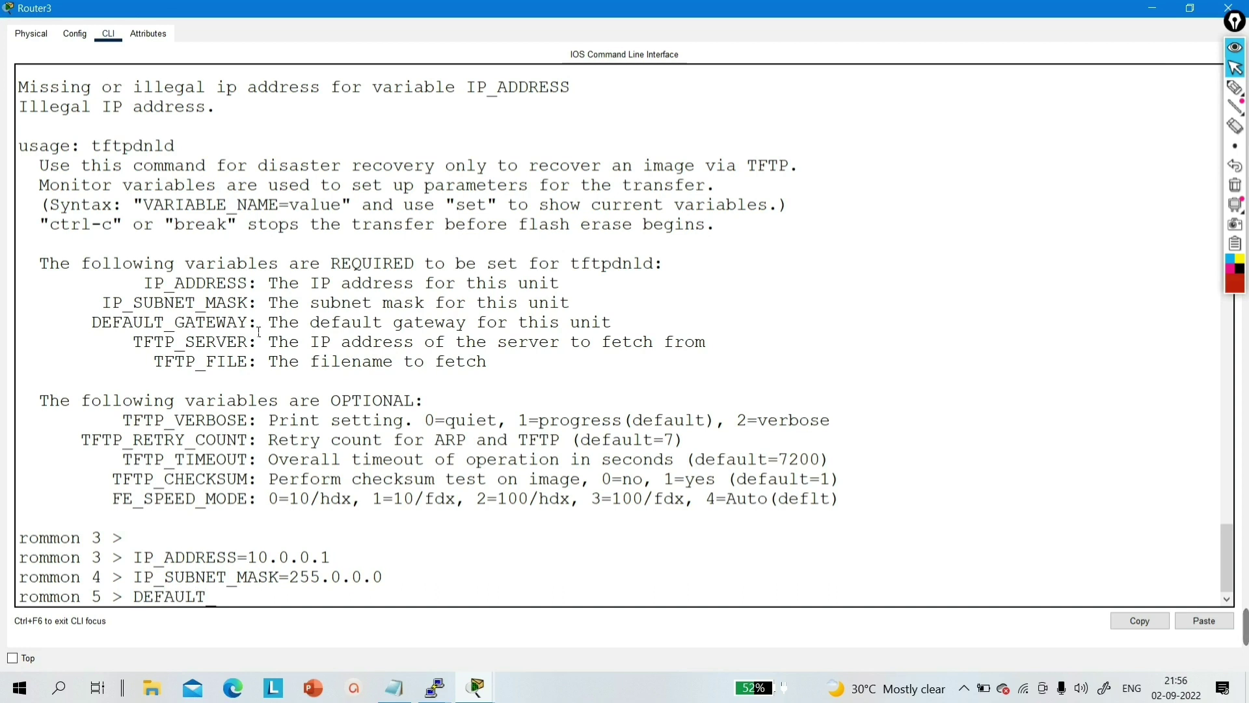
text(_GATEWA)
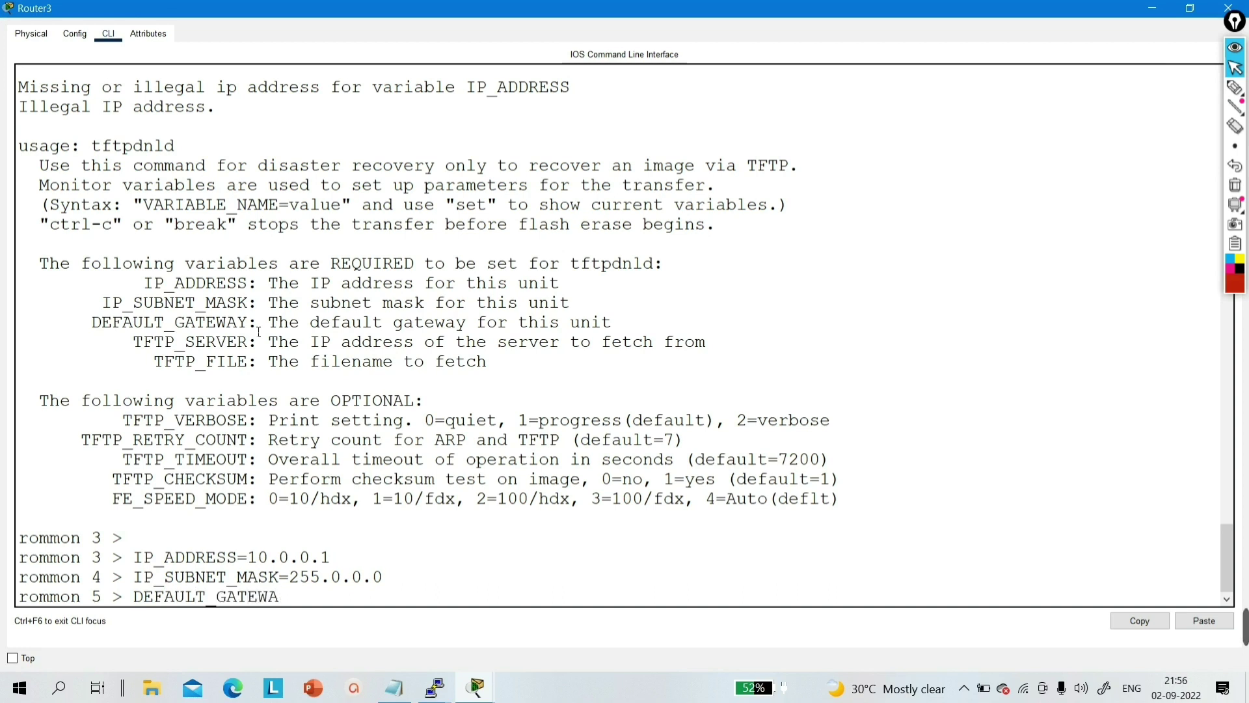
text(Y=10.0.0.1)
key(Return)
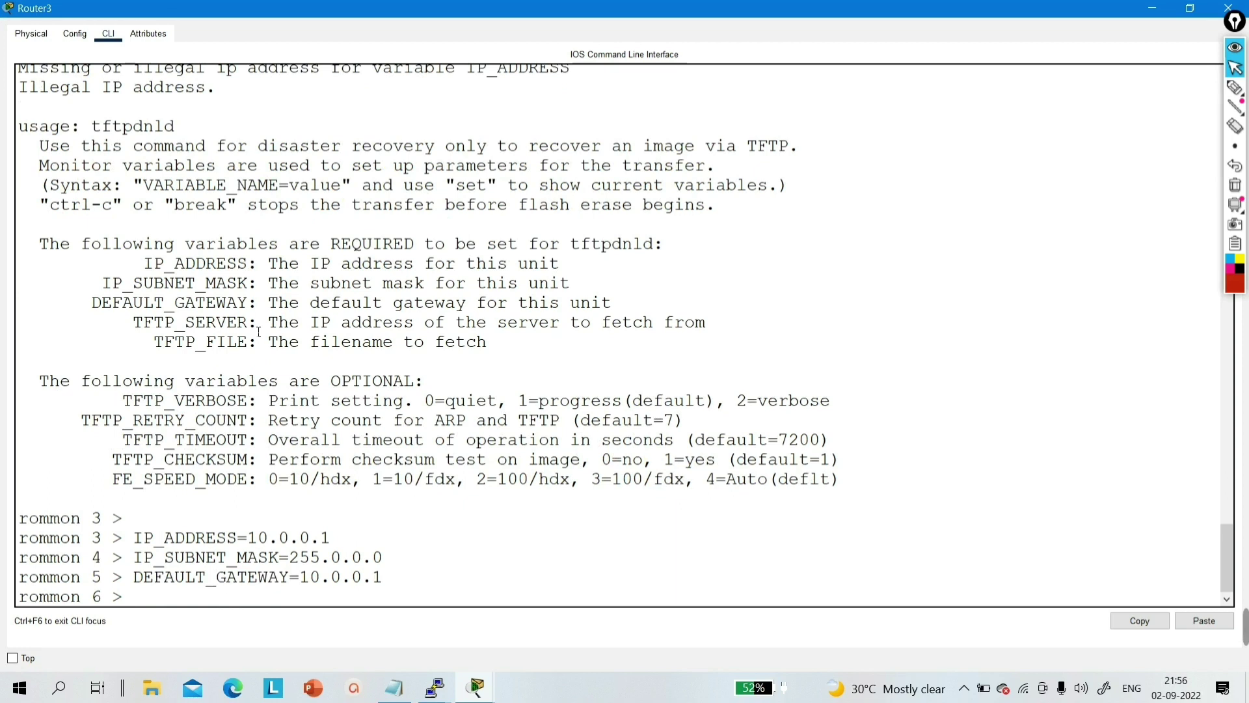
- Set TFTP_SERVER=10.0.0.2 and TFTP_FILE=cisco_ios
drag(113, 323, 647, 338)
click(353, 601)
text(TFTP_SER)
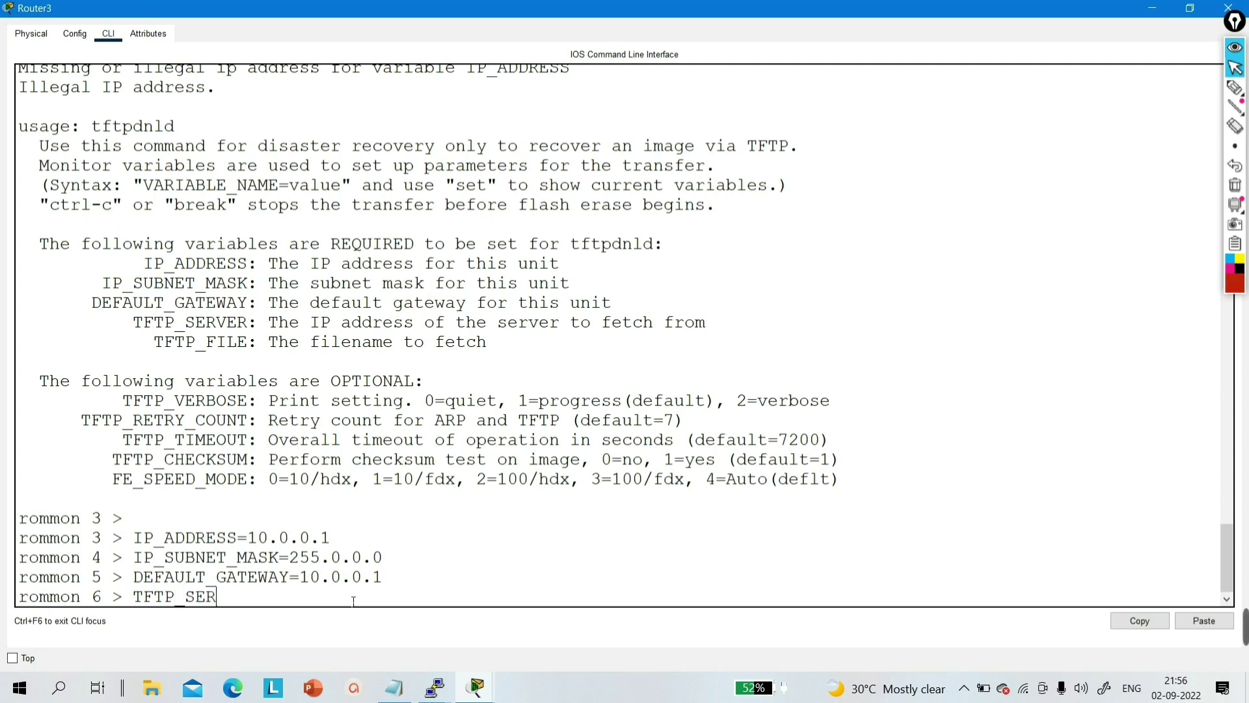
text(VER=10.0.0.2)
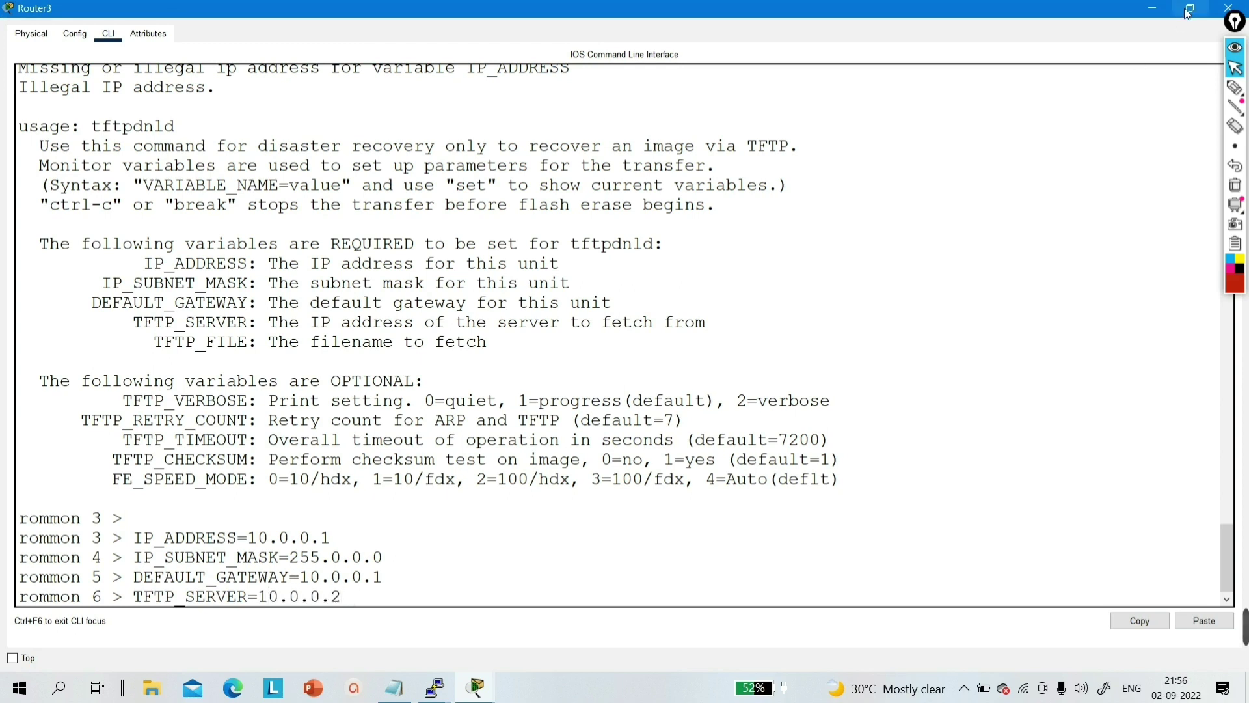
key(Return)
text(TFTP)
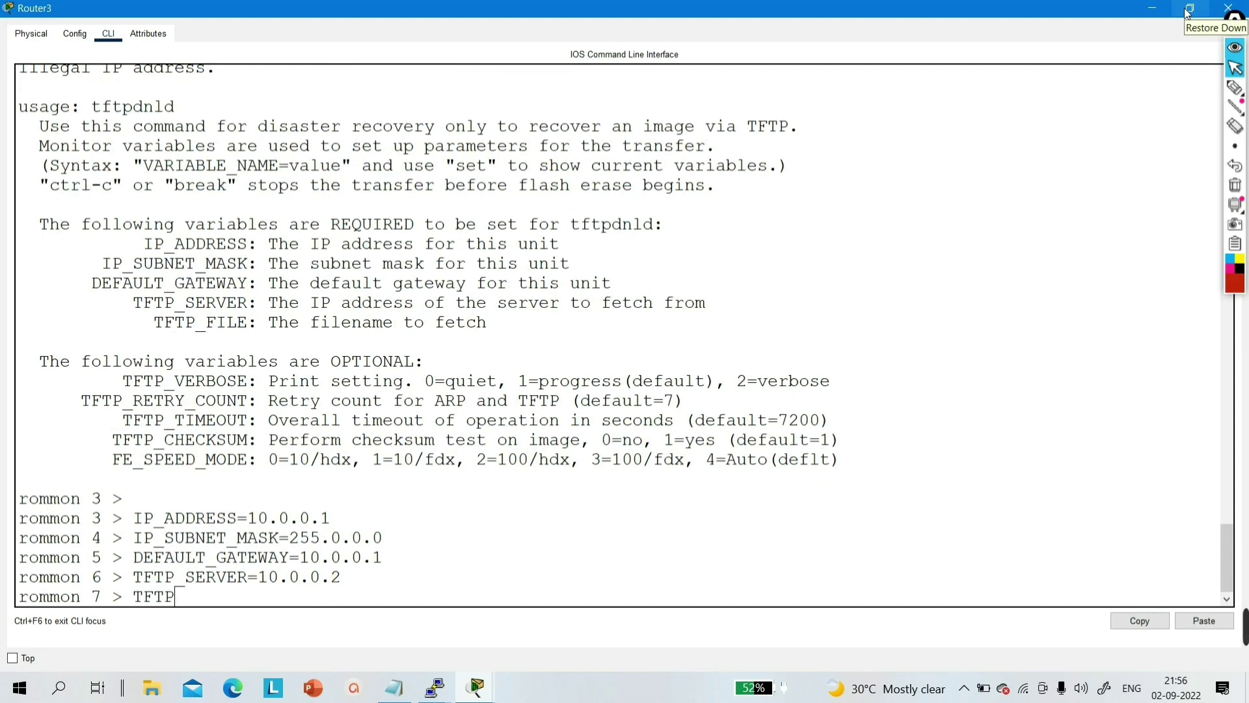
text(_FILE)
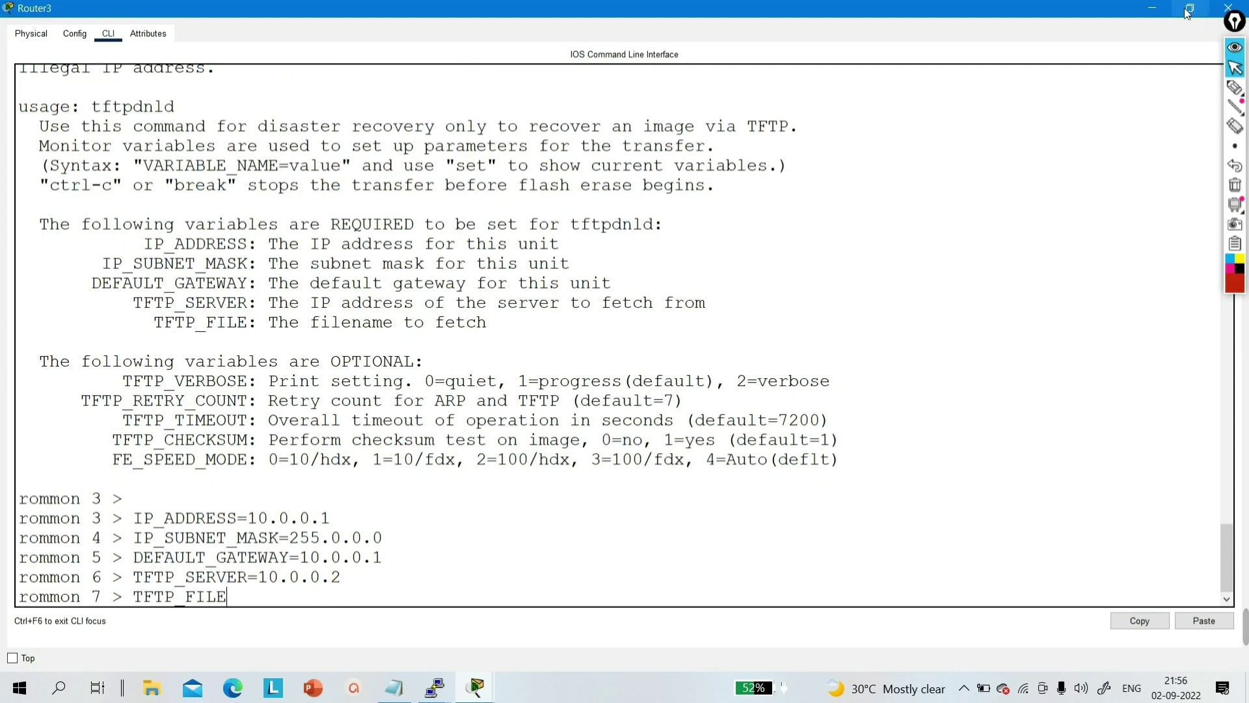
text(=)
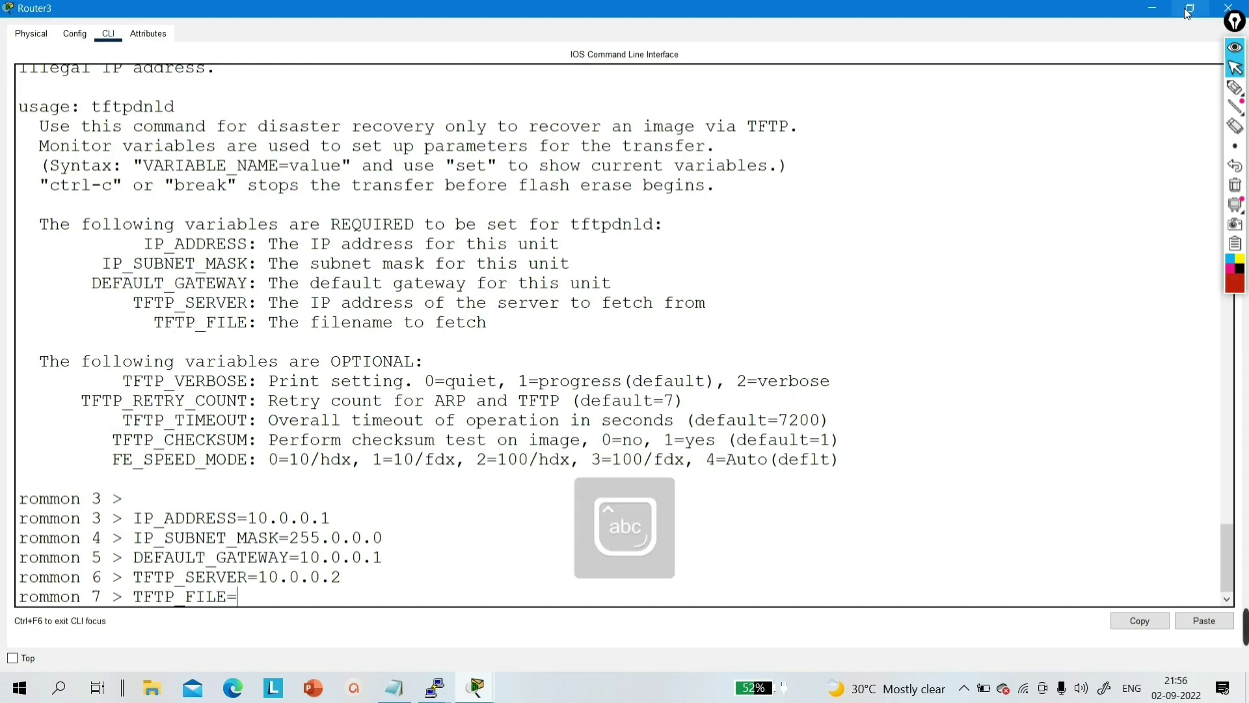
text(cisco_ios)
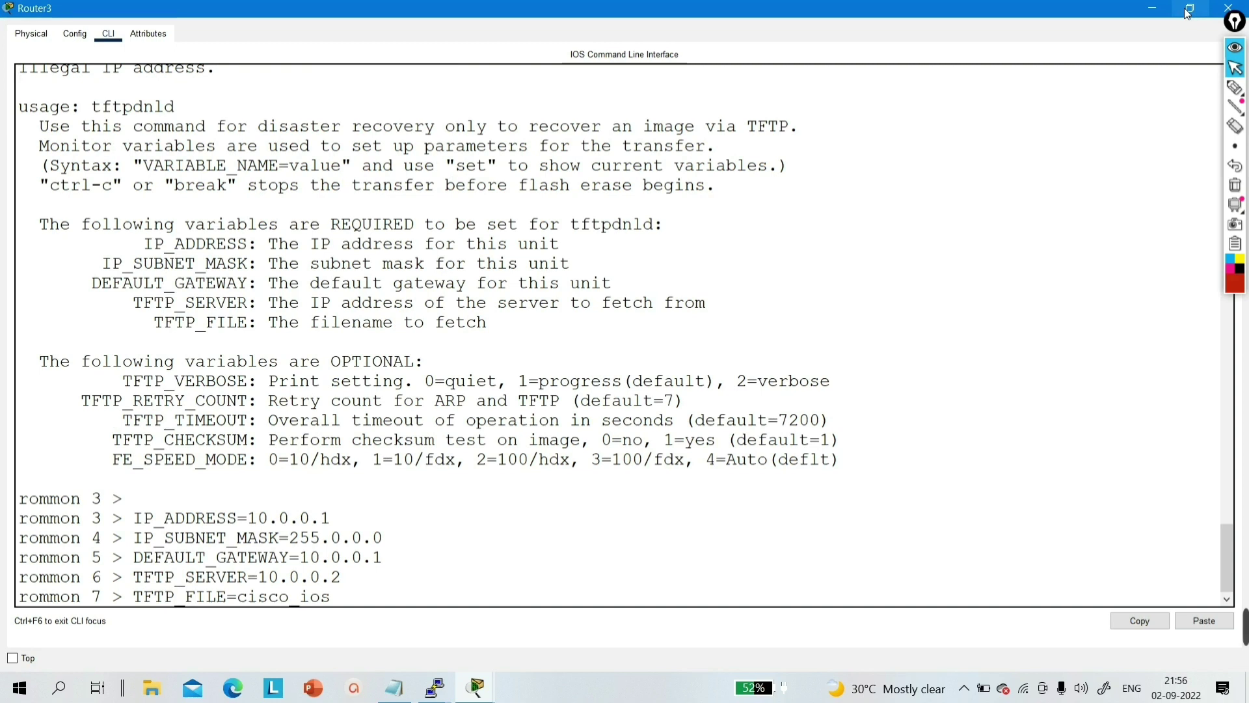
key(Return)
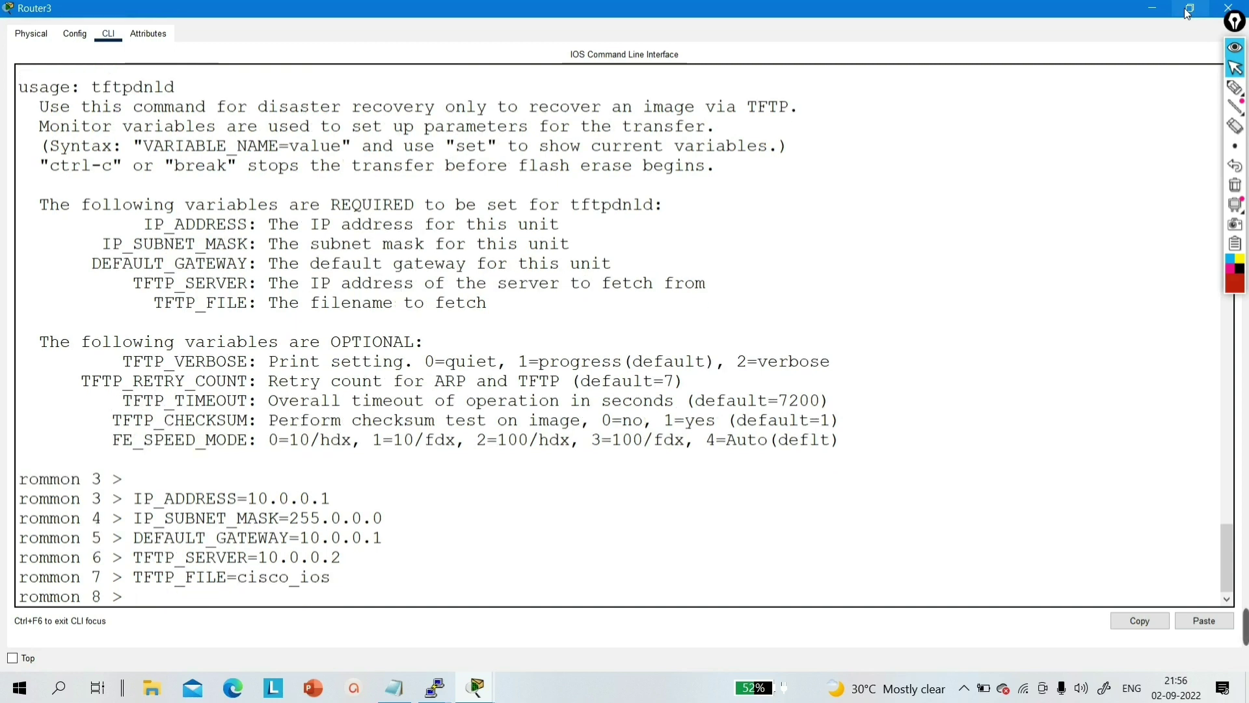
- Run tftpdnld, confirm the flash erase with y, then reset Router3 to boot the restored image
text(tftpdnld)
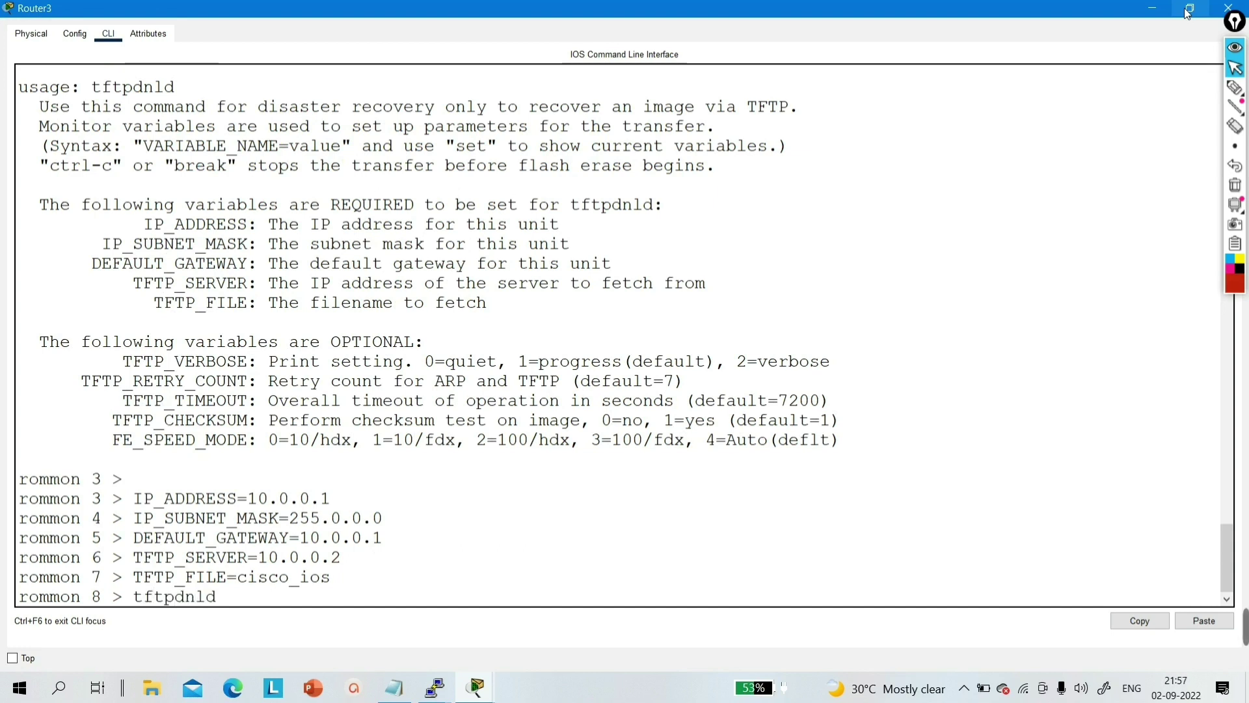
key(Return)
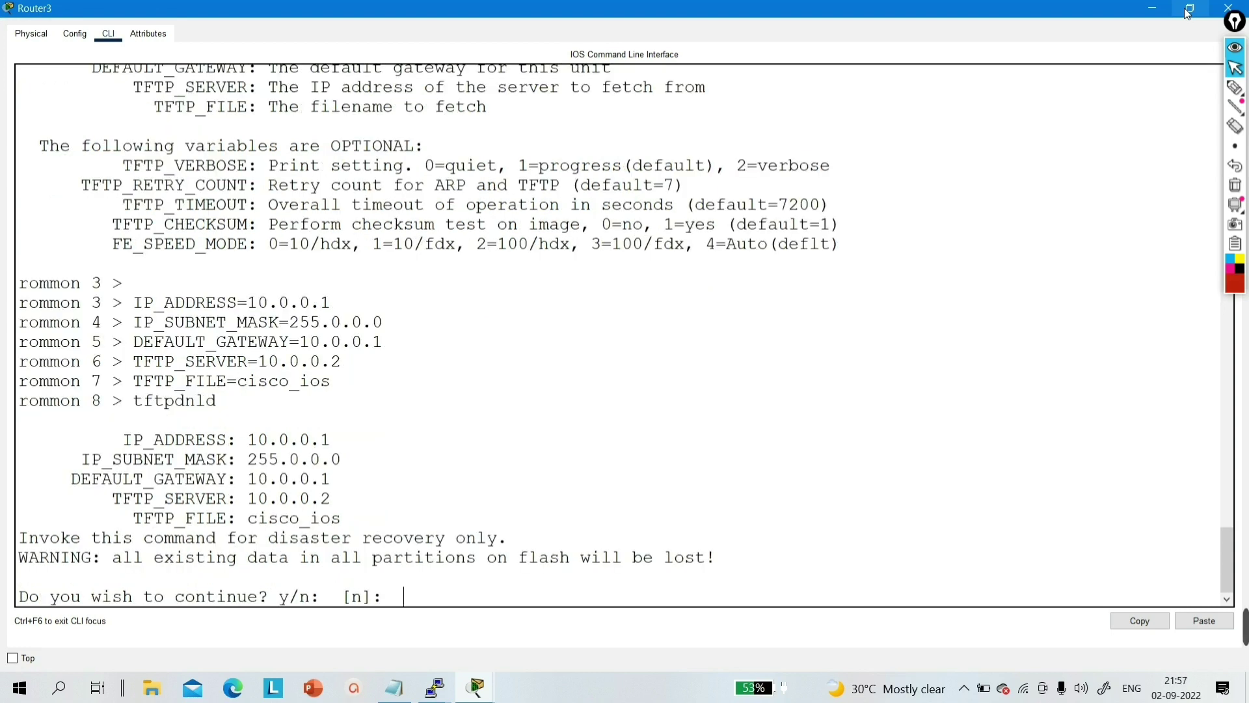
text(y)
key(Return)
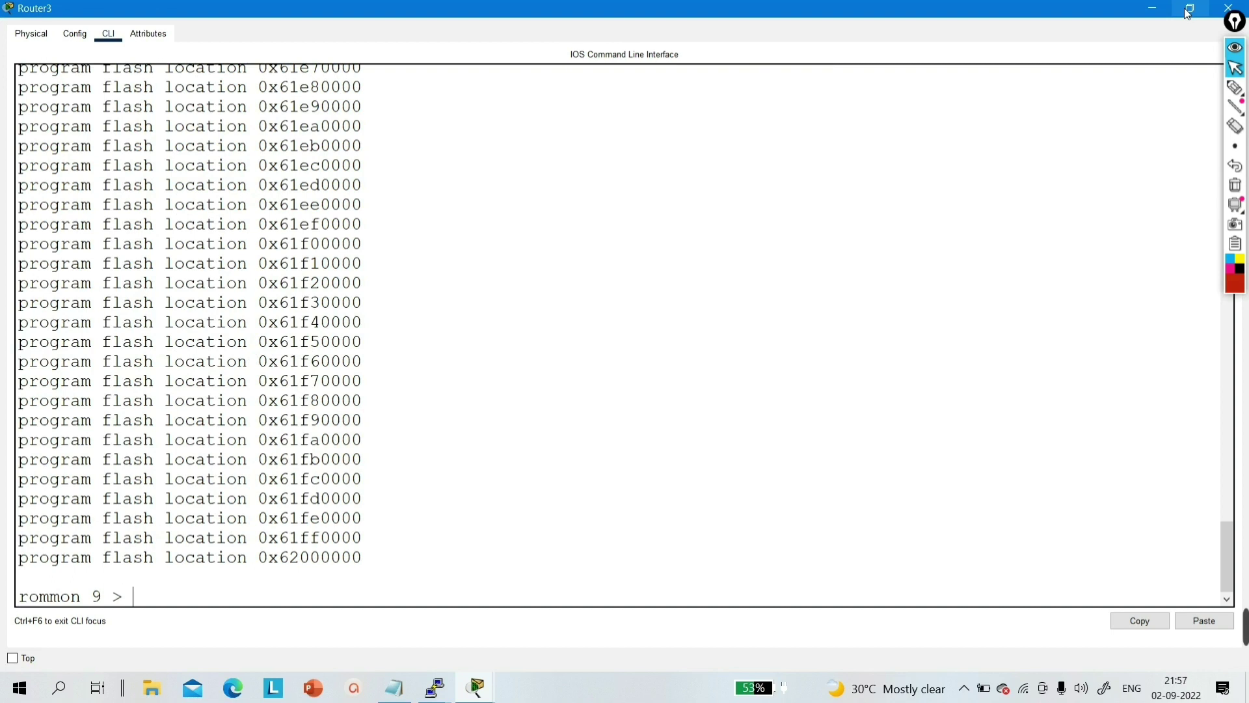
text(reset)
key(Return)
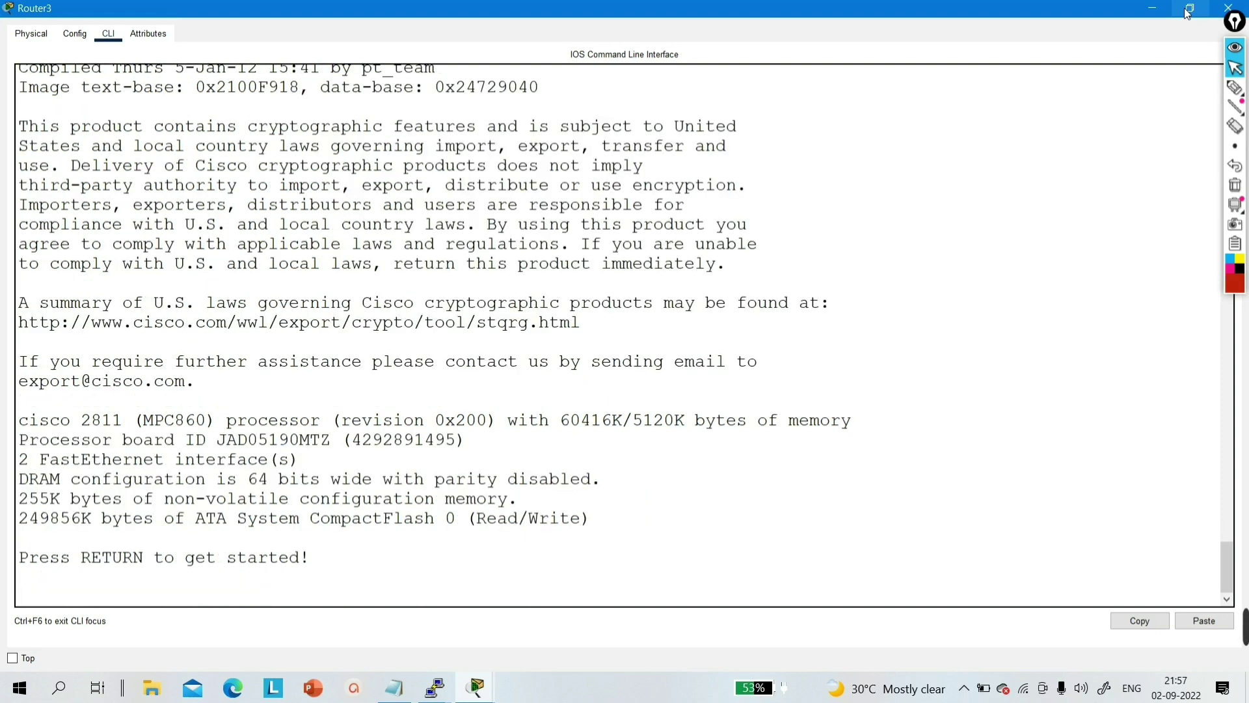
- Enter enable mode, run show flash: to confirm the cisco_ios file, then minimize Router3's window
key(Return)
key(Return)
key(Return)
key(Return)
text(en)
key(Return)
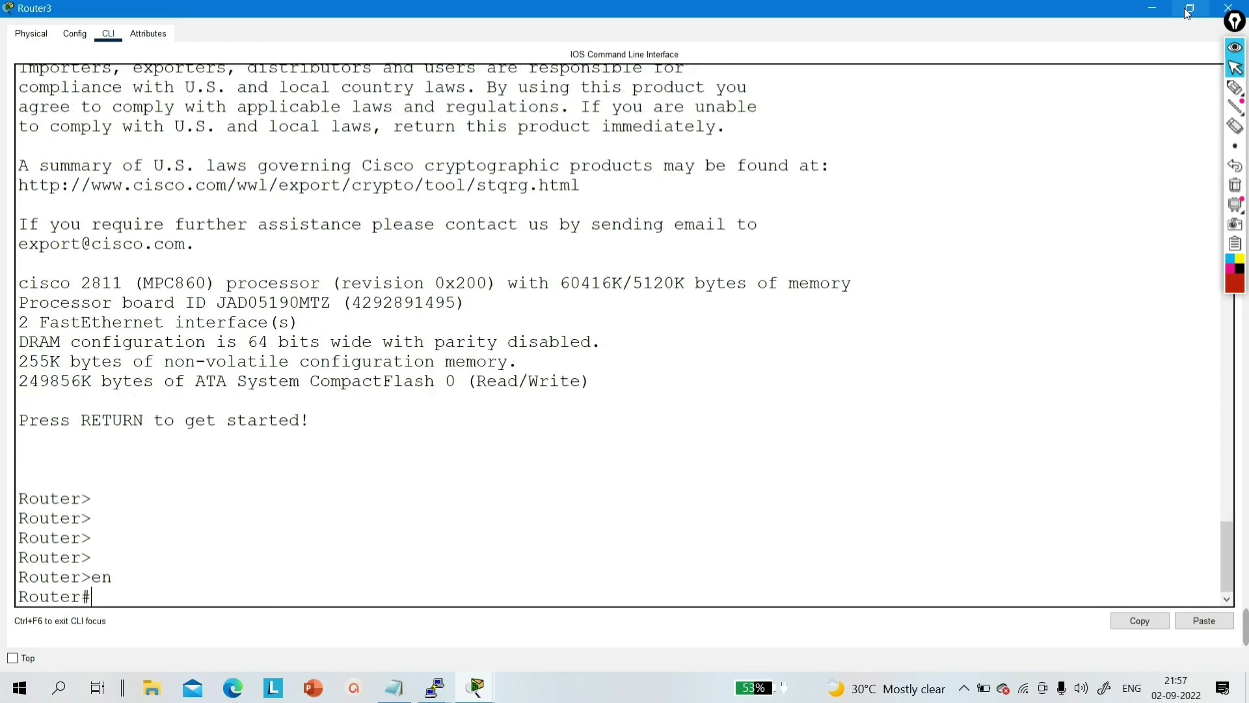
key(Return)
text(sh)
key(Tab)
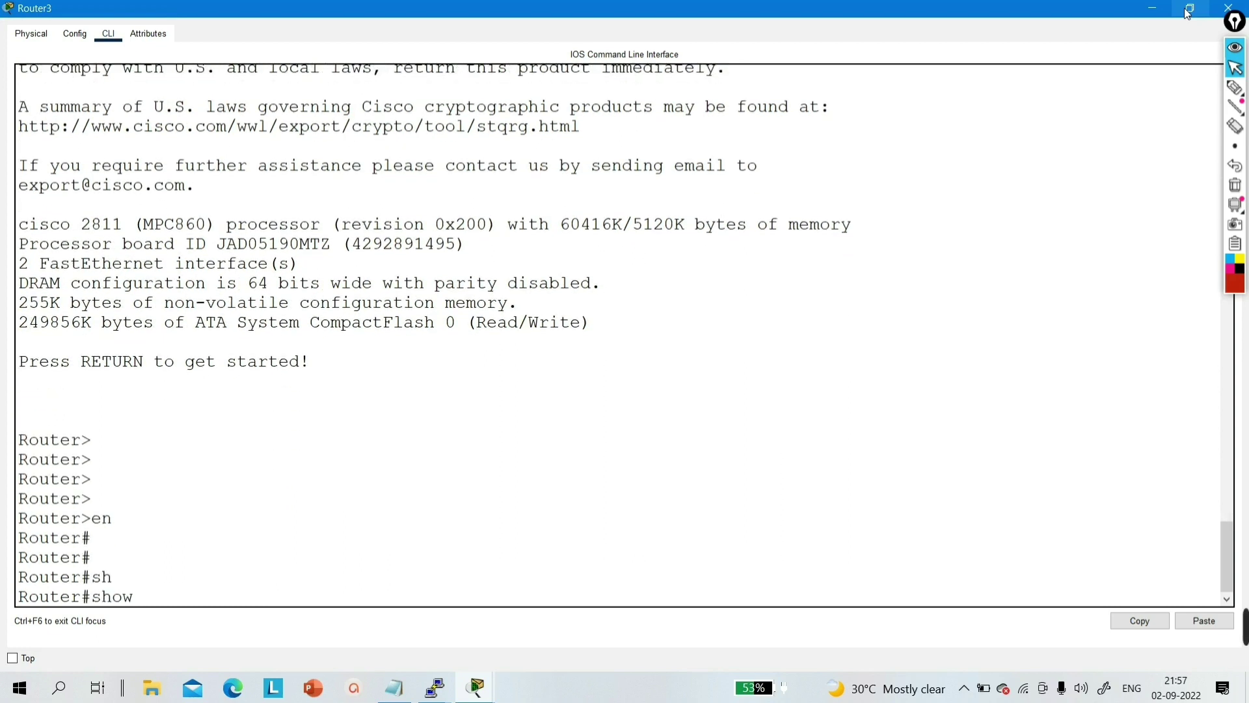
text(fla)
key(Tab)
key(Return)
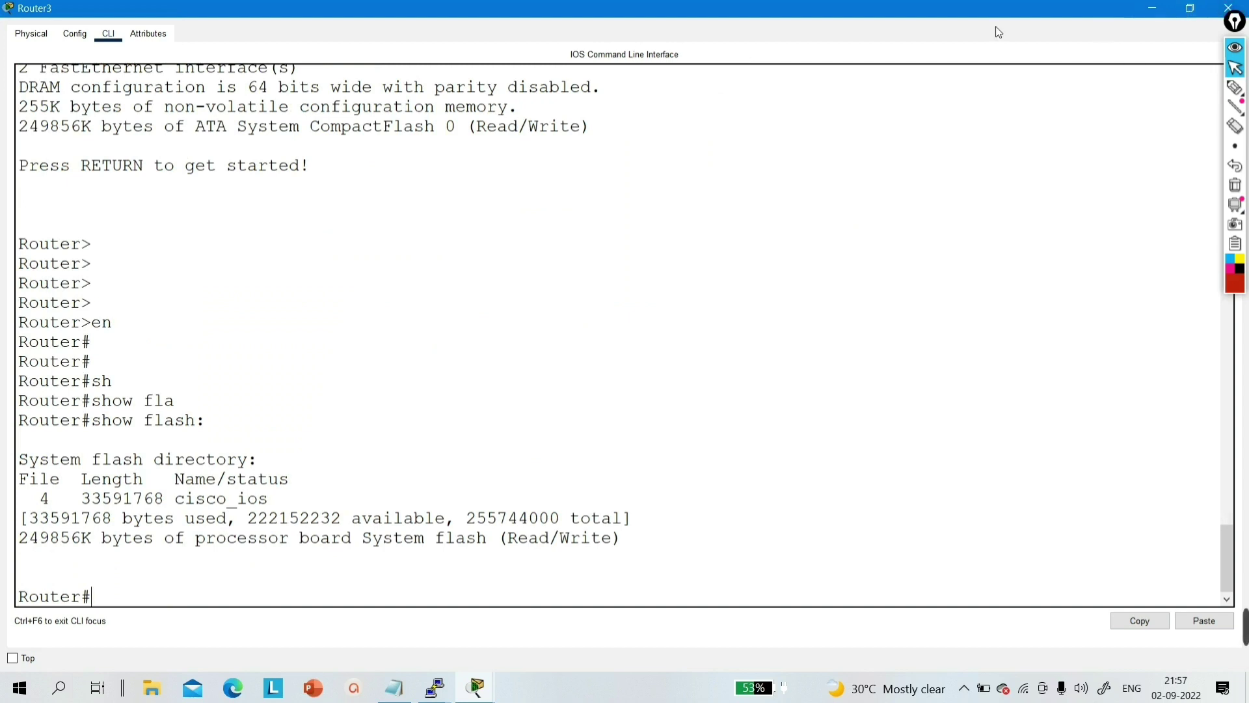
drag(269, 499, 34, 516)
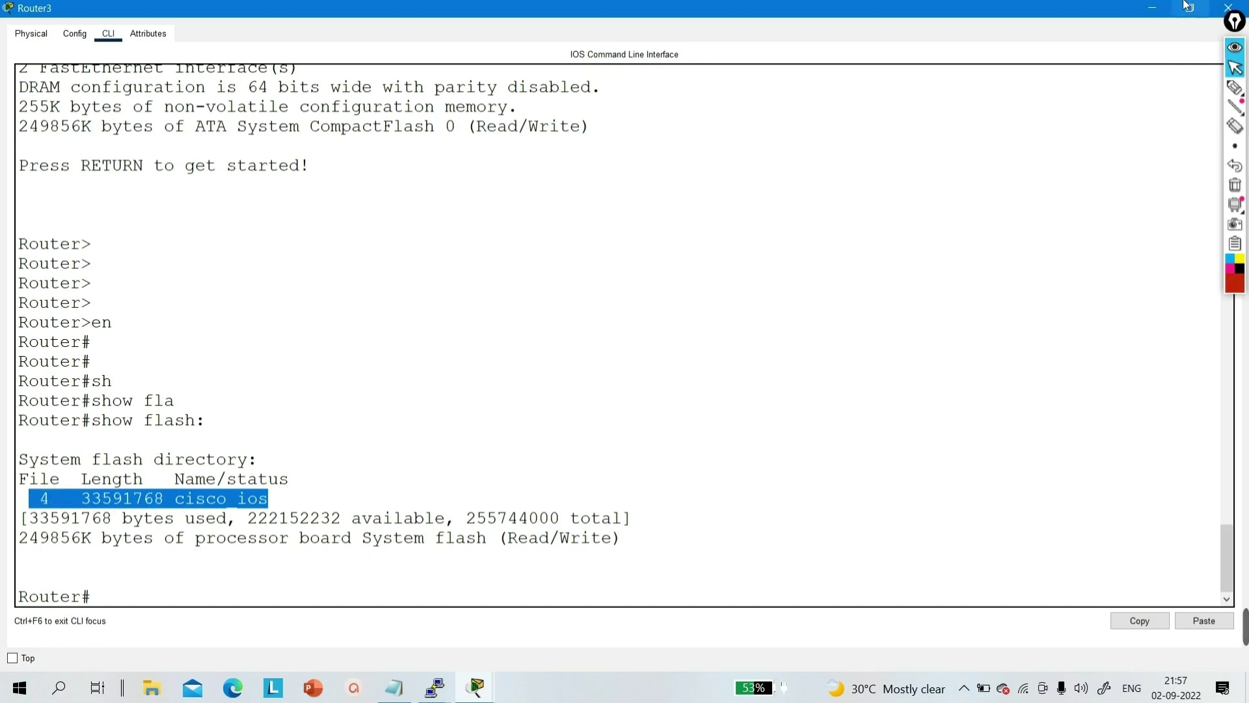
click(1159, 10)
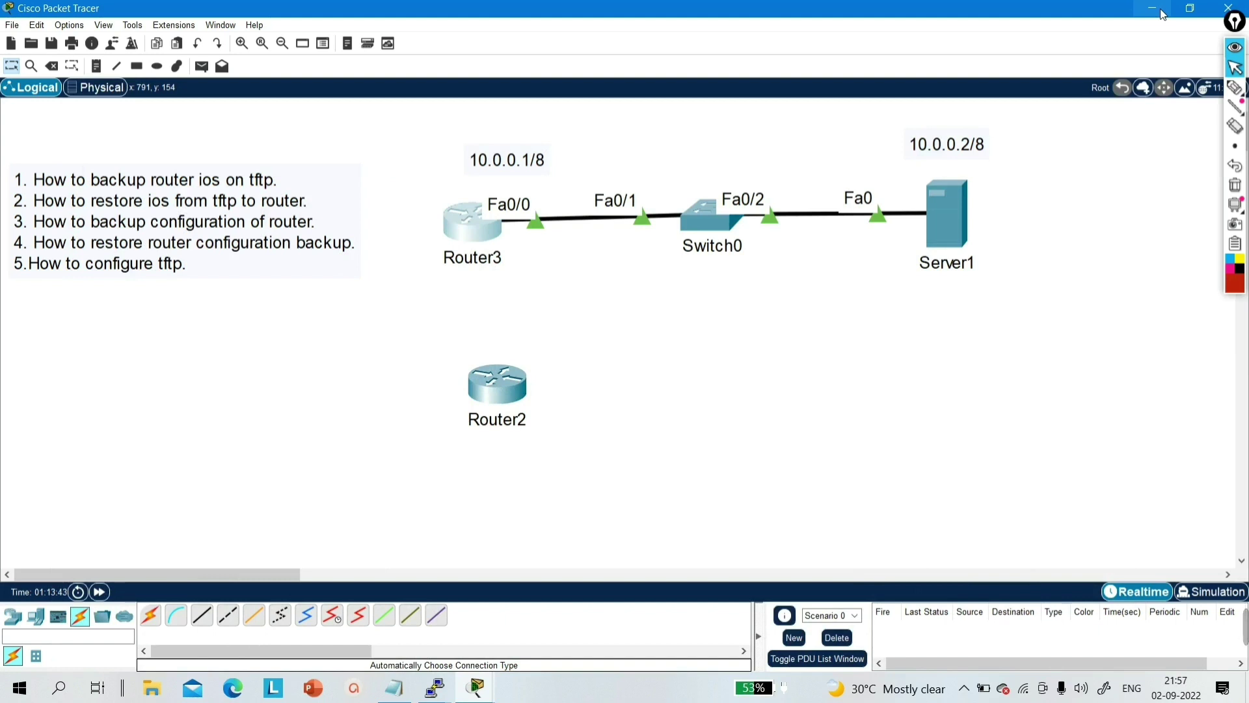
- Adjust the topology workspace, then reopen Router3's device window from its icon
click(1235, 87)
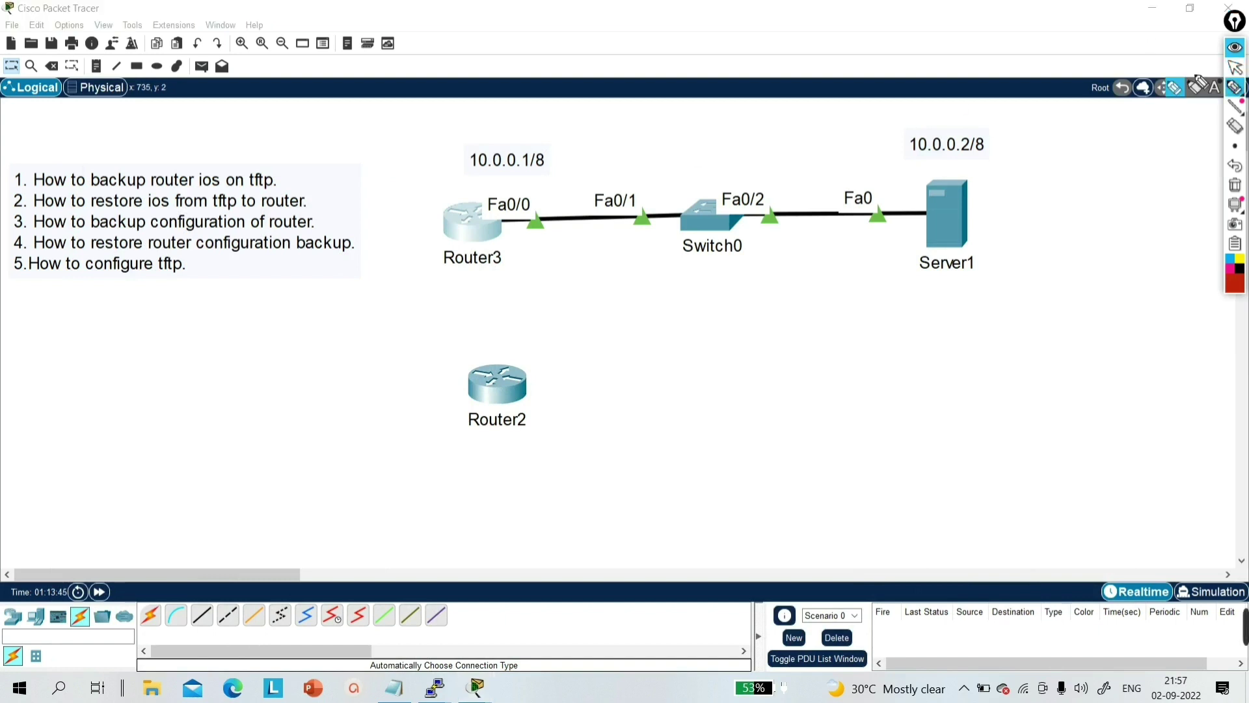
mouse_move(491, 181)
mouse_down()
mouse_move(412, 205)
mouse_move(405, 268)
mouse_move(456, 287)
mouse_move(505, 281)
mouse_move(537, 255)
mouse_move(552, 198)
mouse_move(489, 182)
mouse_up()
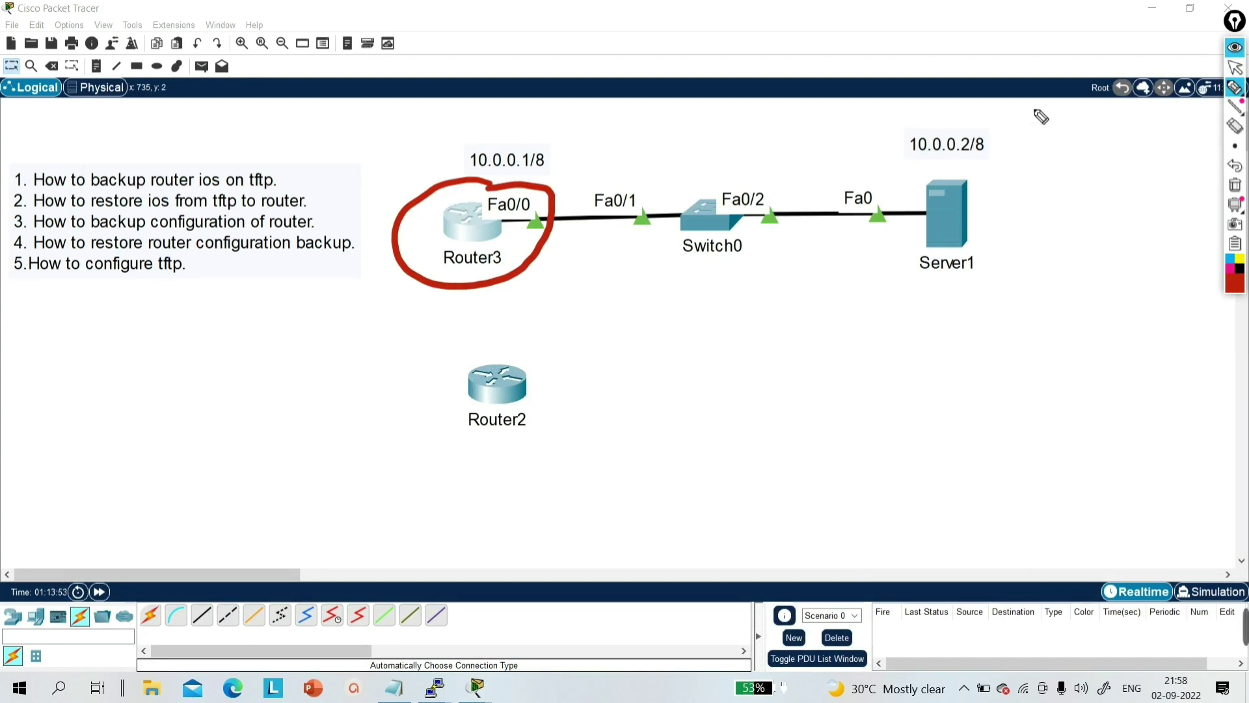
mouse_move(1052, 161)
mouse_down()
mouse_move(974, 202)
mouse_move(999, 215)
mouse_up()
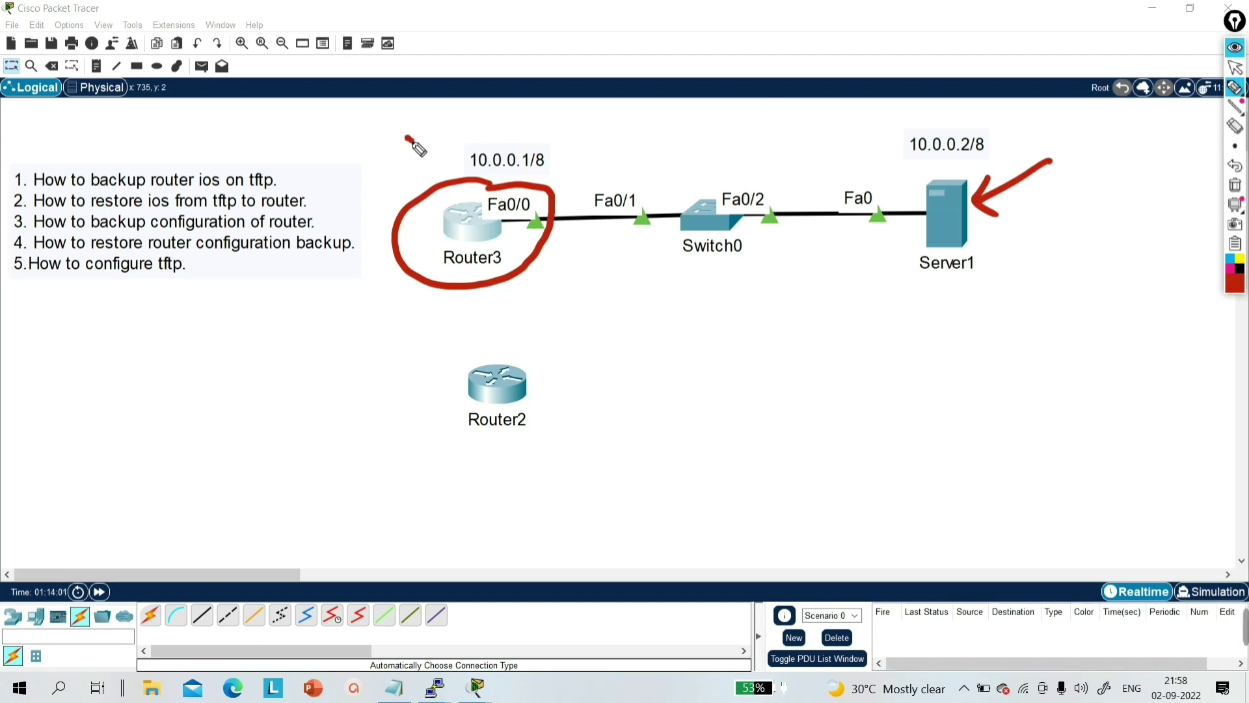
drag(408, 138, 415, 179)
drag(390, 173, 427, 158)
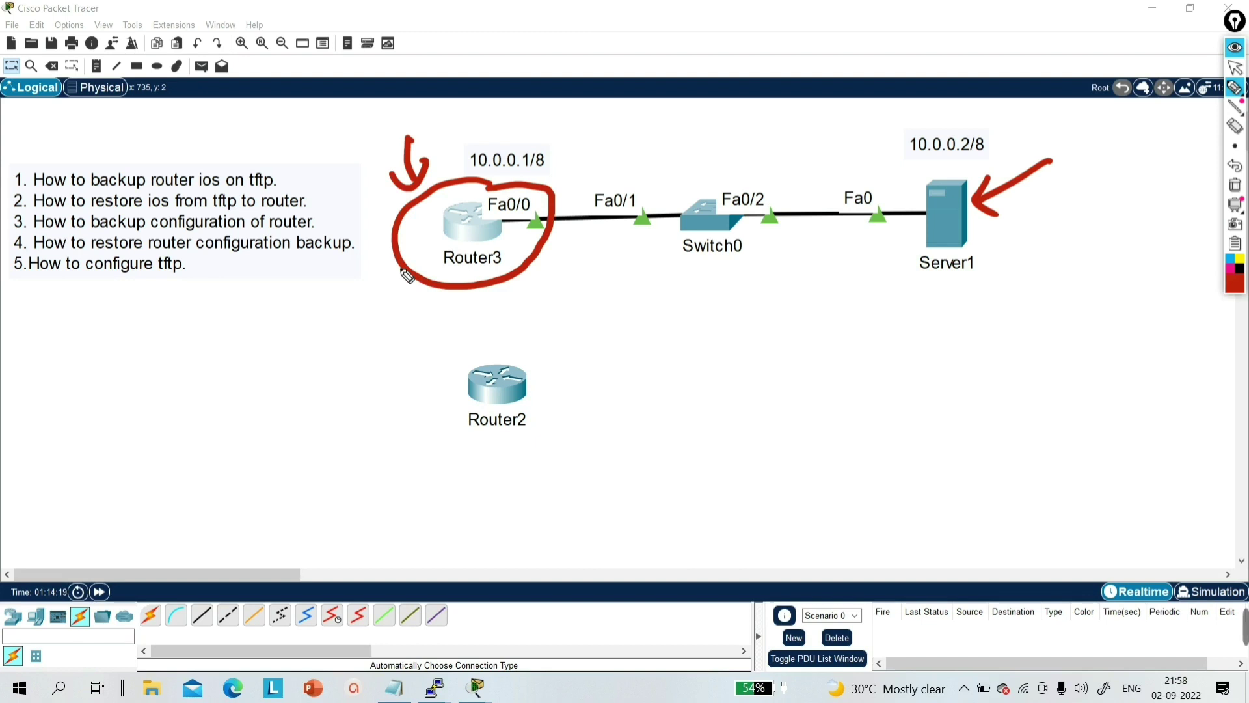
click(1234, 185)
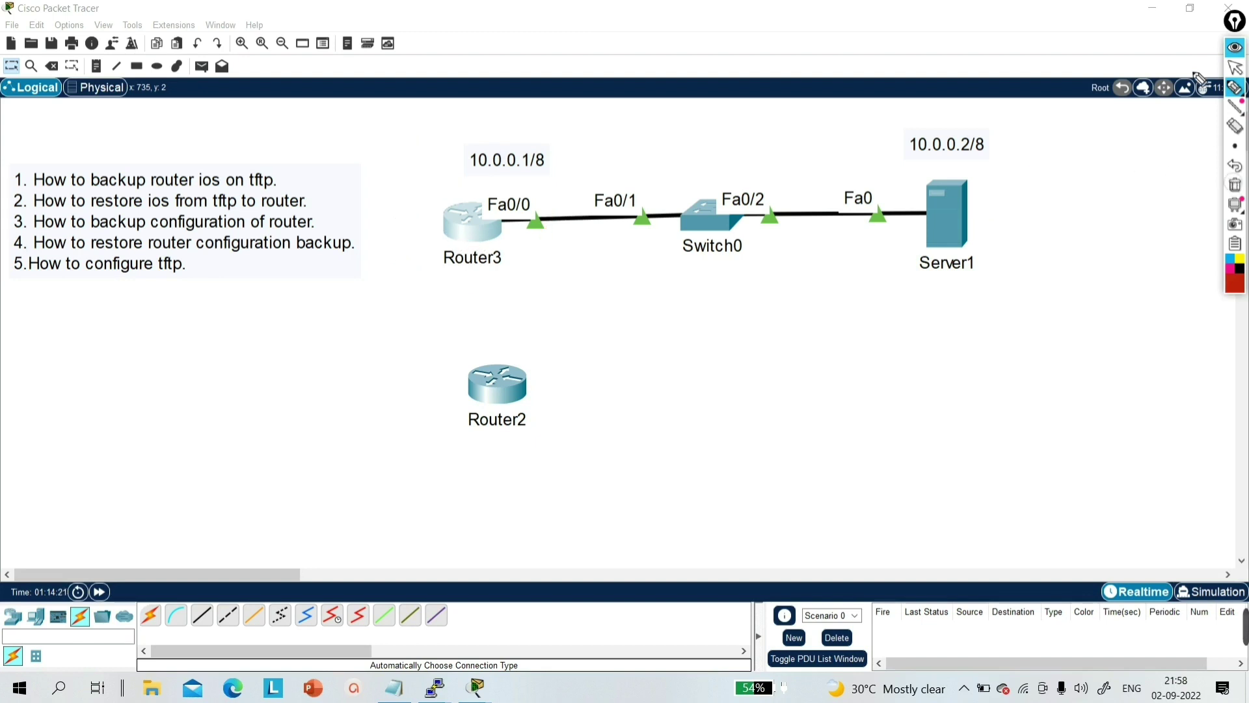
click(1235, 67)
click(473, 237)
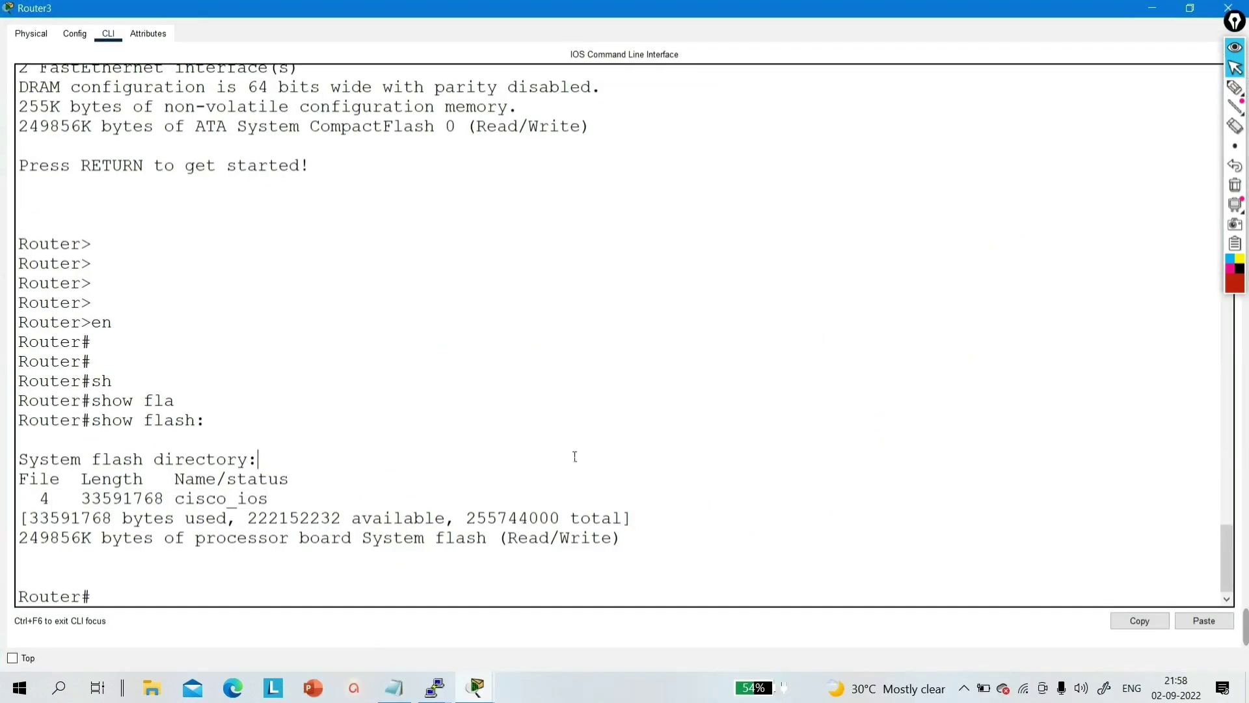
- Enter configure terminal and set Router3's hostname to PM_Networking
key(Return)
key(Return)
text(conf)
key(Tab)
key(Return)
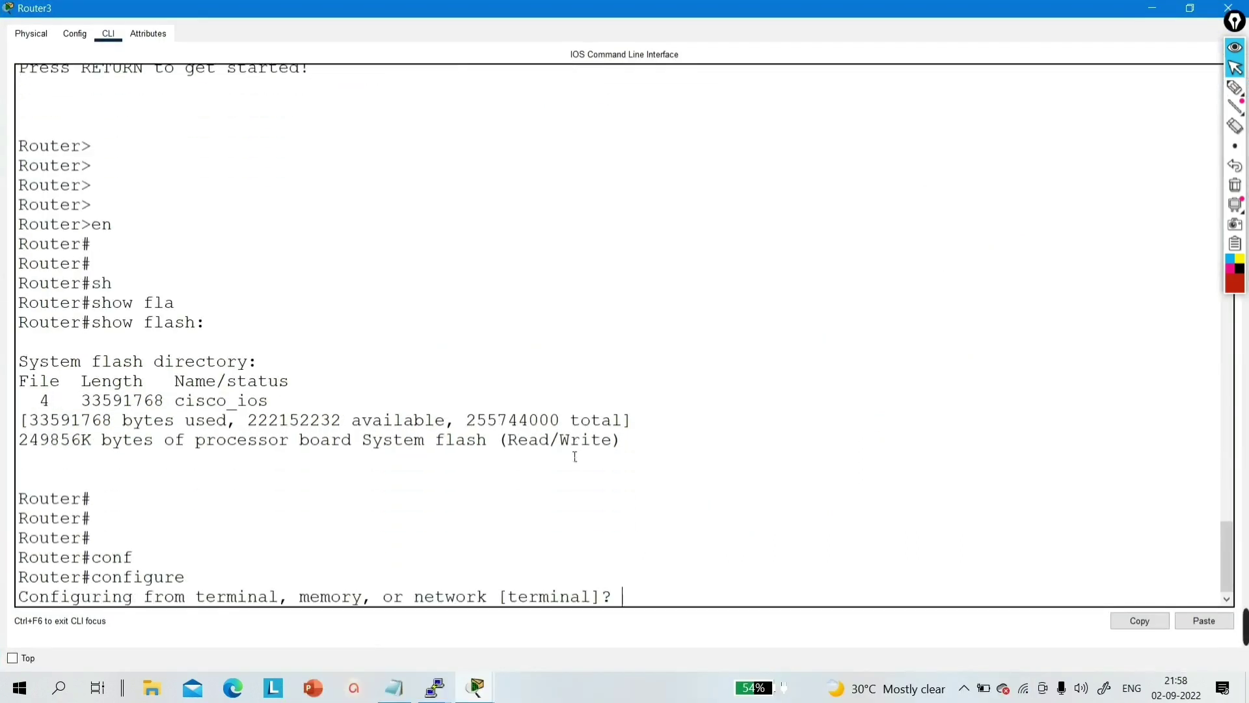
key(Return)
key(Return)
key(Return)
text(hos)
key(Tab)
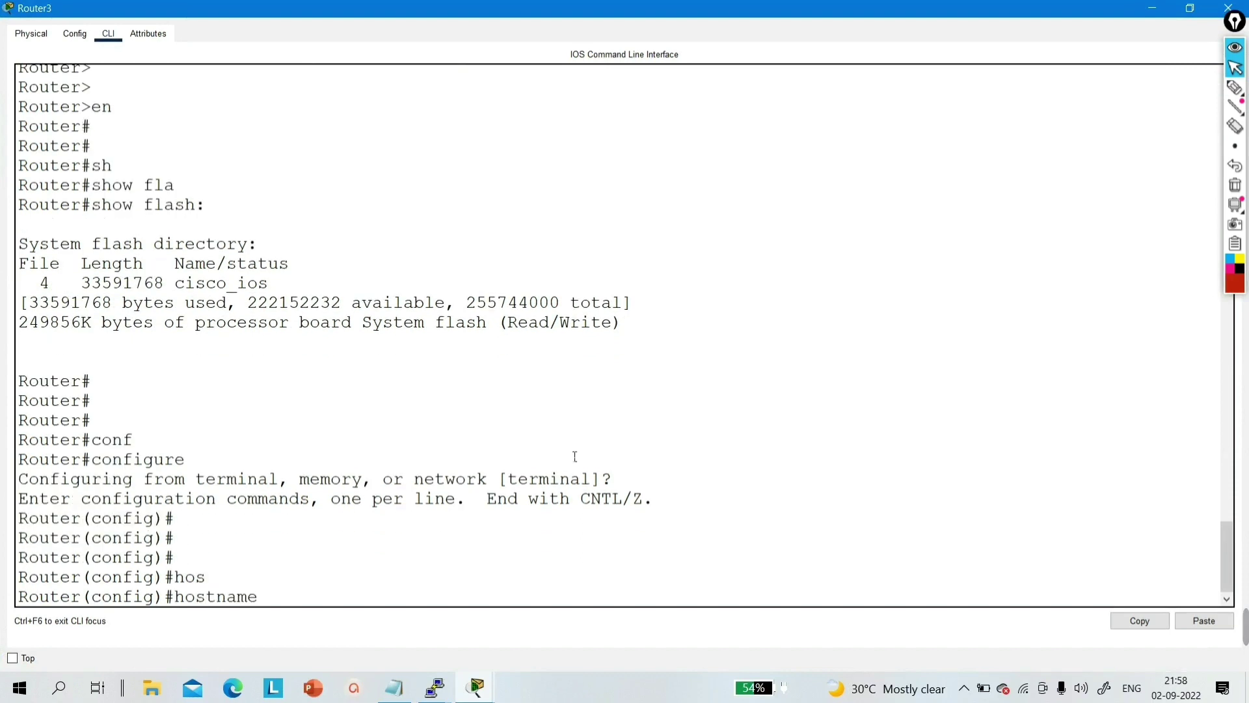
key(Caps_Lock)
text(PM)
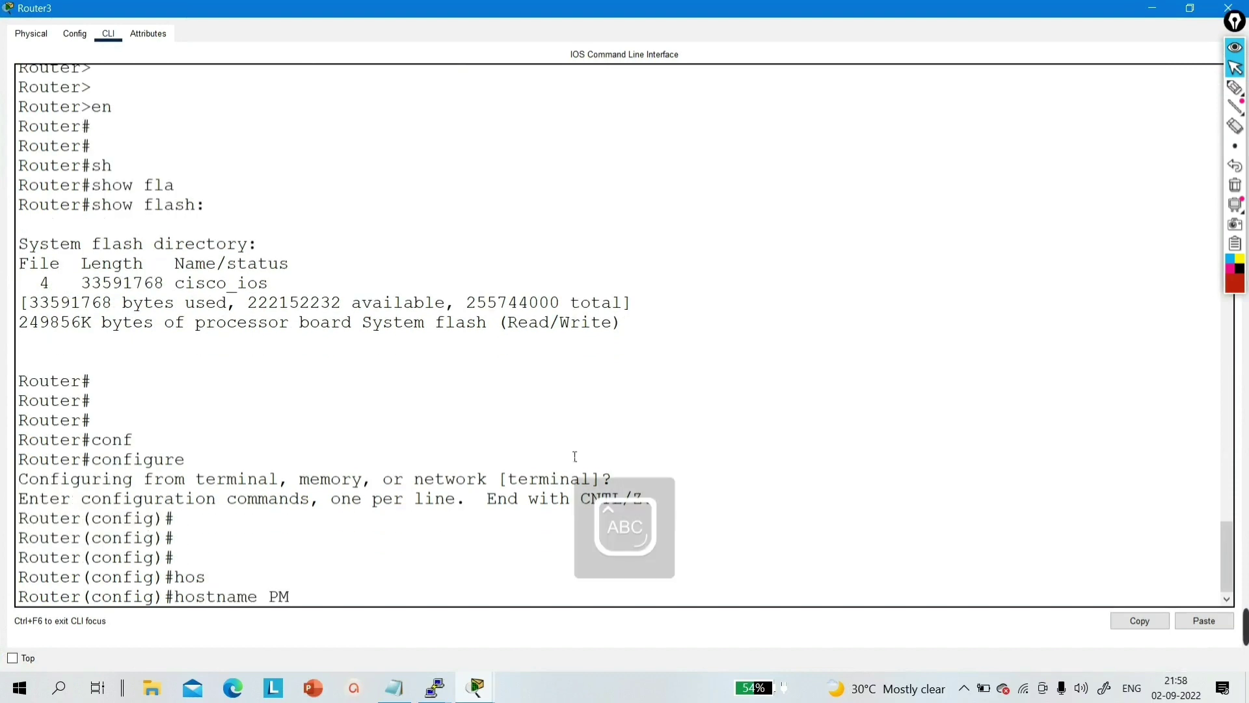
text(_N)
key(Caps_Lock)
text(etworkinbg)
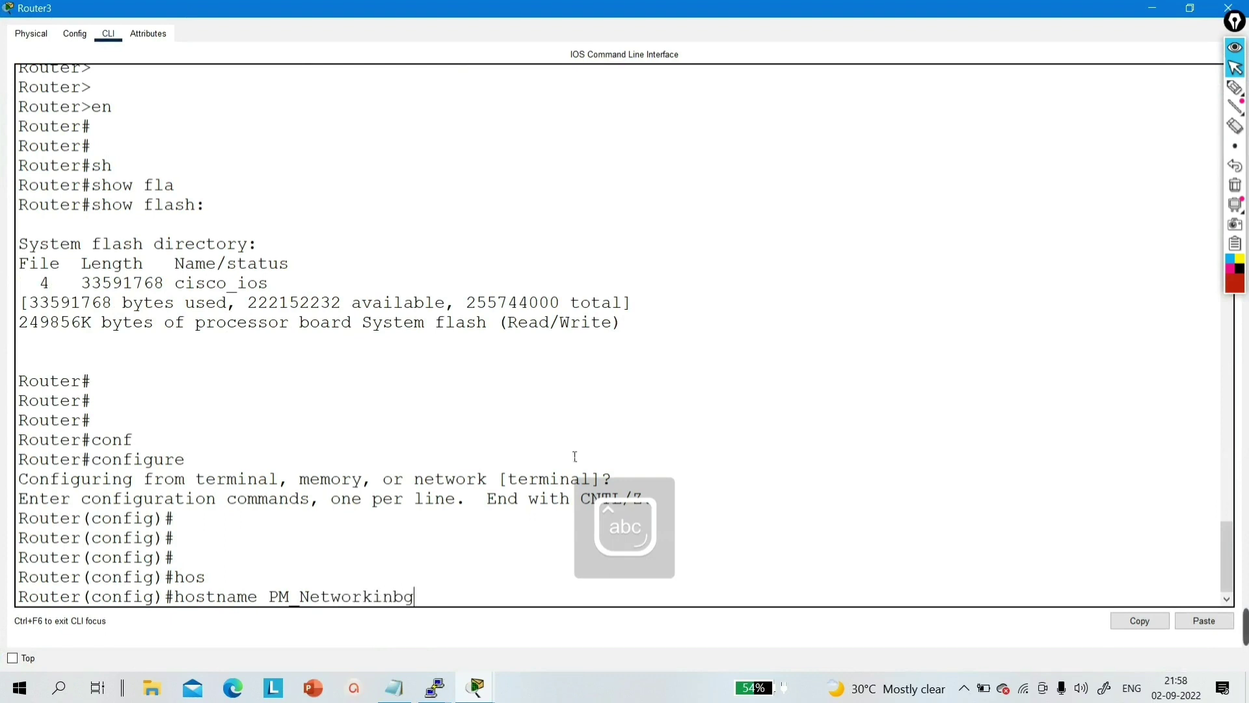
key(BackSpace)
key(BackSpace)
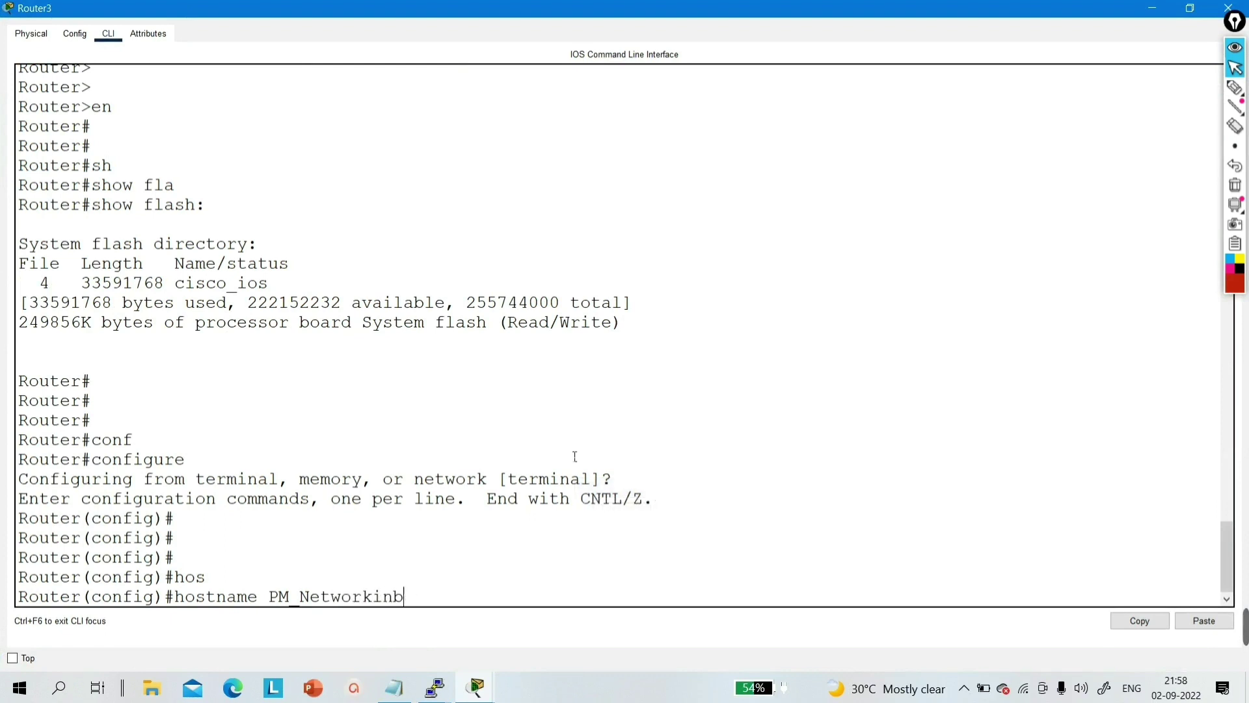
text(g)
key(Return)
key(Return)
key(Return)
key(Return)
key(Return)
key(Return)
key(Return)
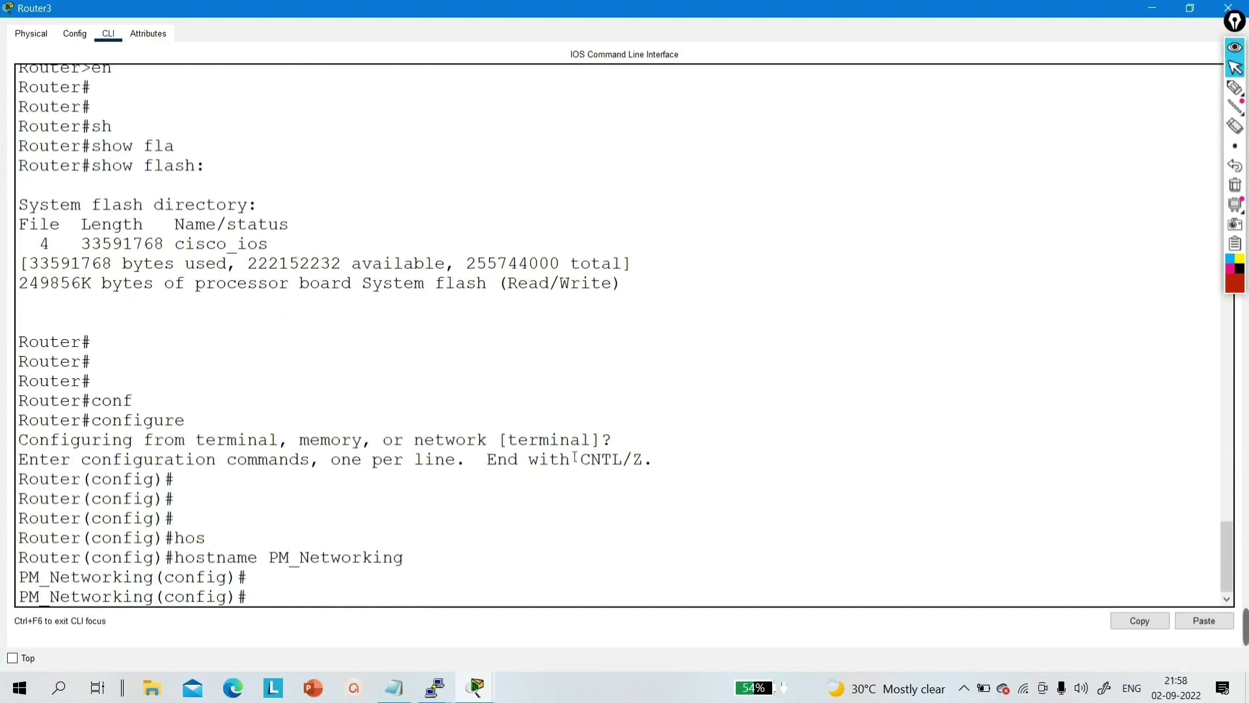
- Set an enable password, exit configuration mode with Ctrl+Z, and show the Physical device view
key(Return)
text(ebna)
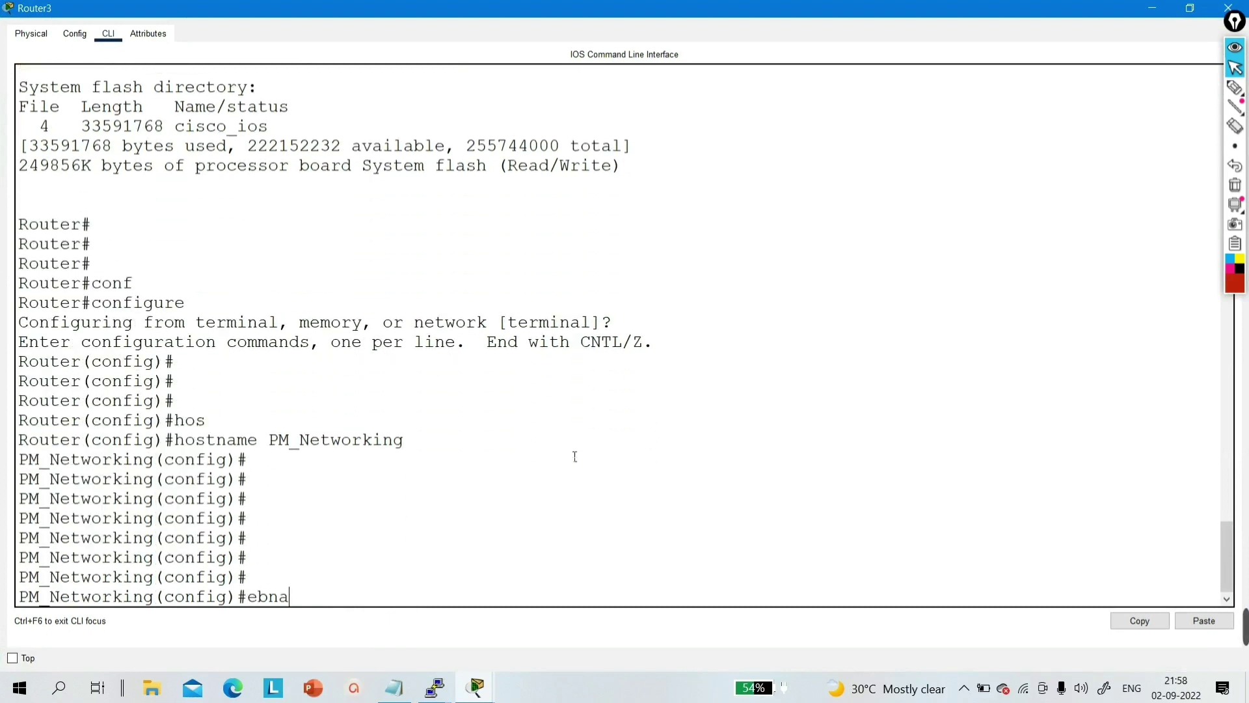
key(BackSpace)
key(BackSpace)
key(BackSpace)
text(na)
key(Tab)
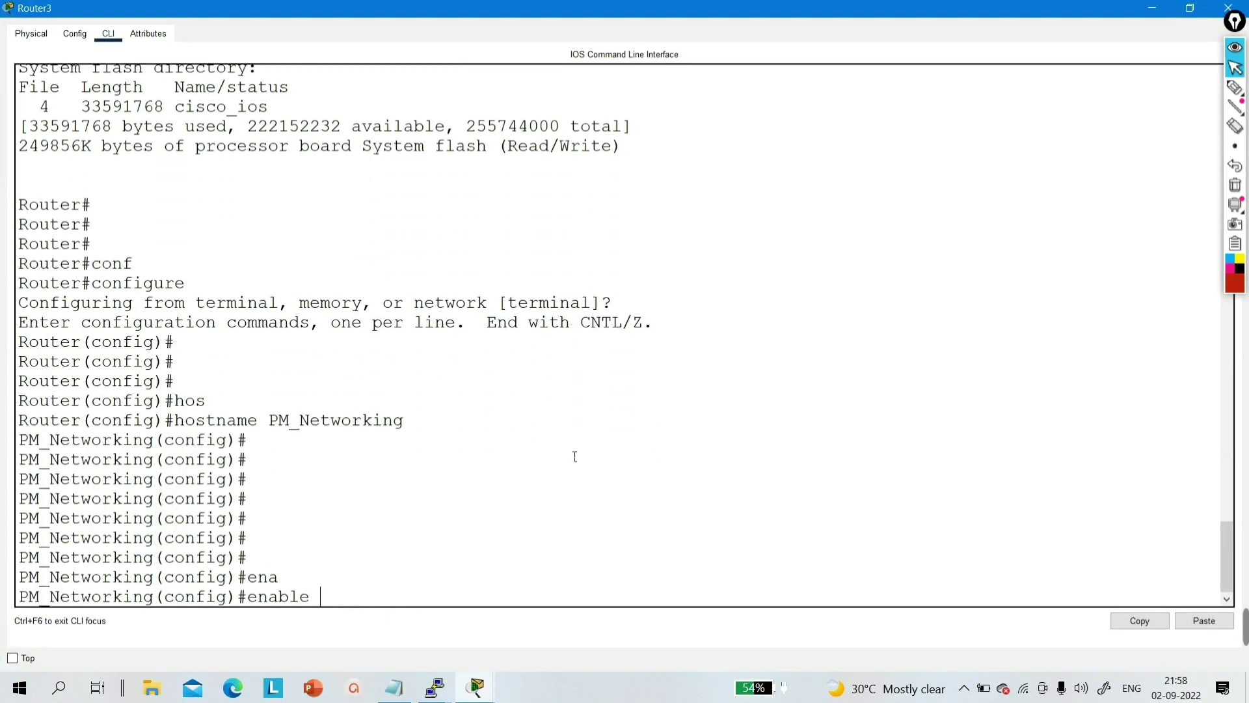
text(pas)
key(Tab)
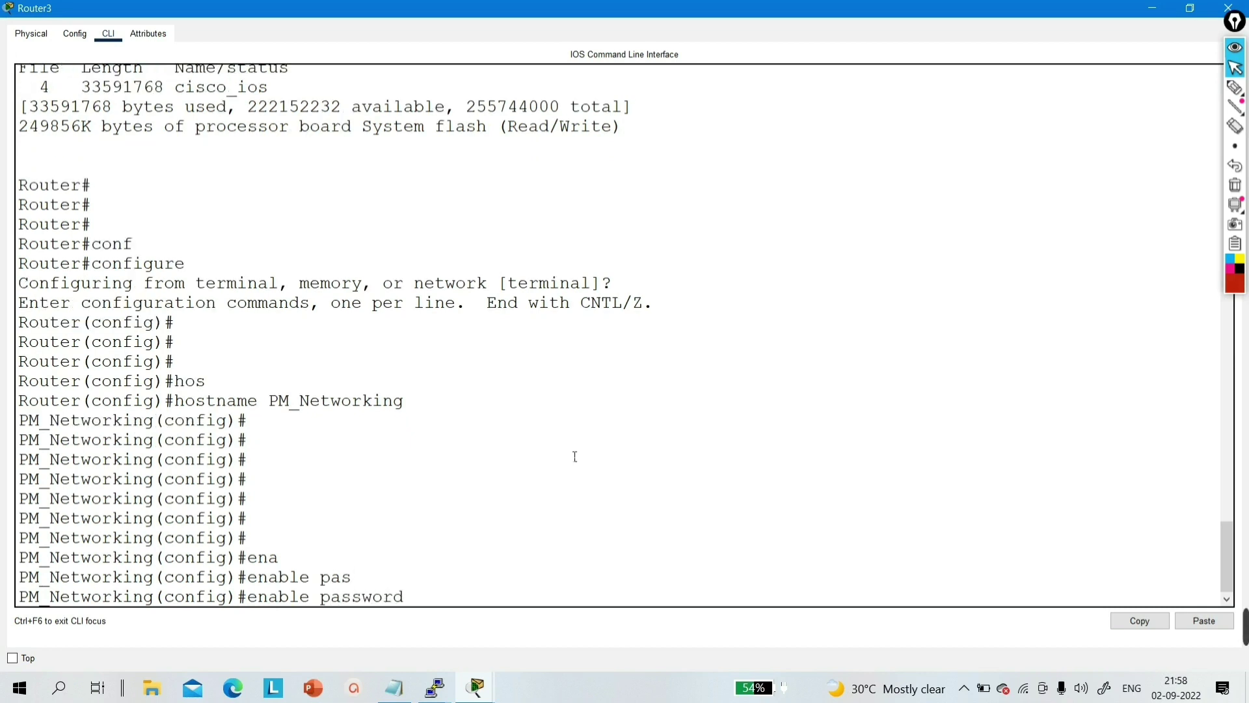
text(12345)
key(Return)
key(Return)
key(Return)
key(Return)
key(Return)
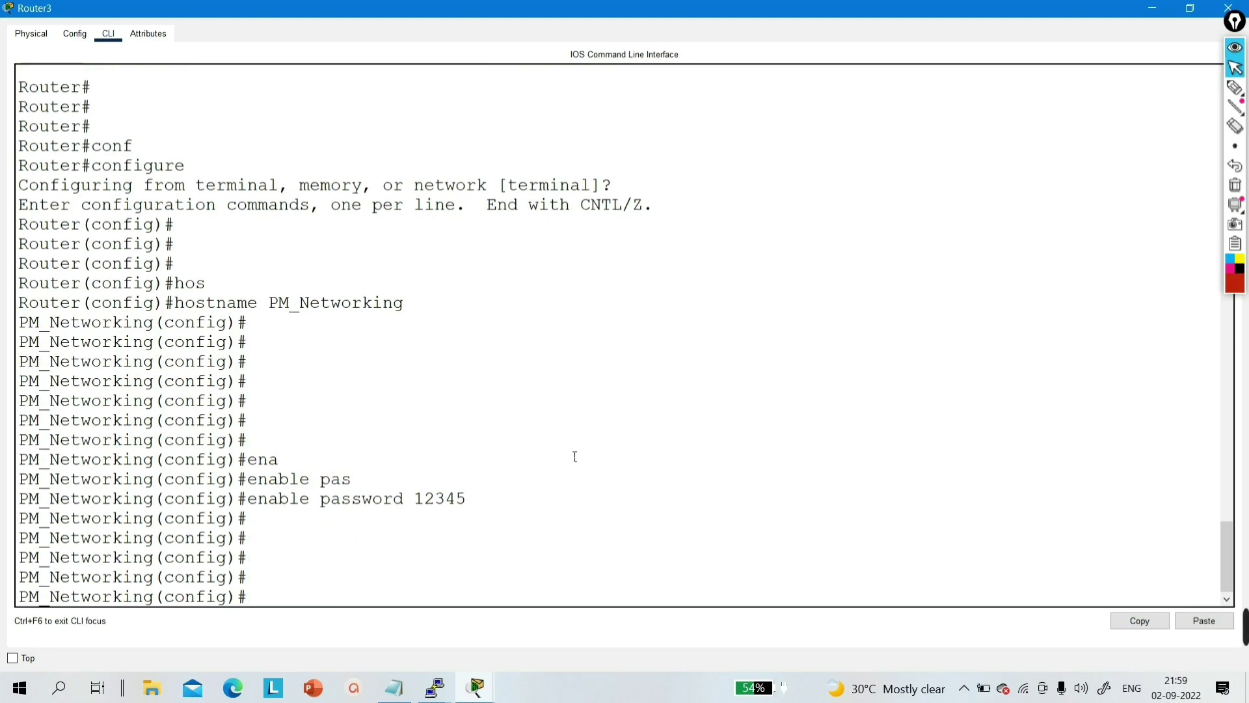
key(ctrl+z)
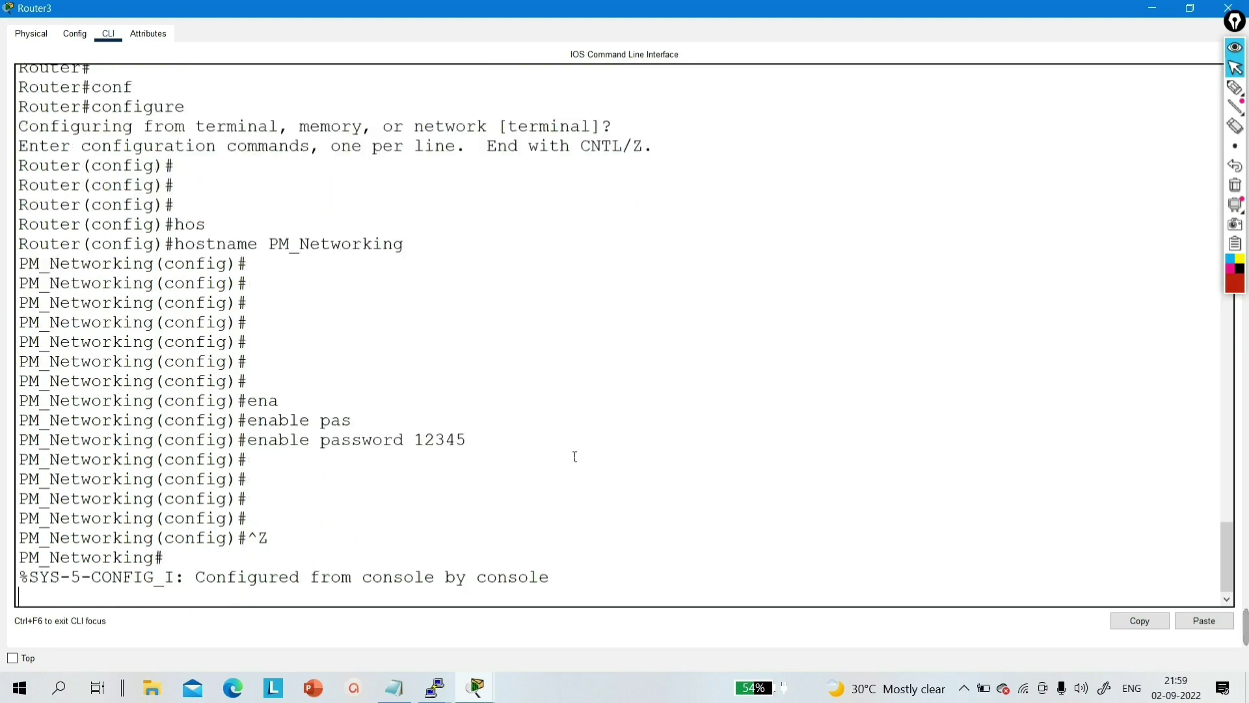
key(Return)
key(Return)
key(Return)
key(Return)
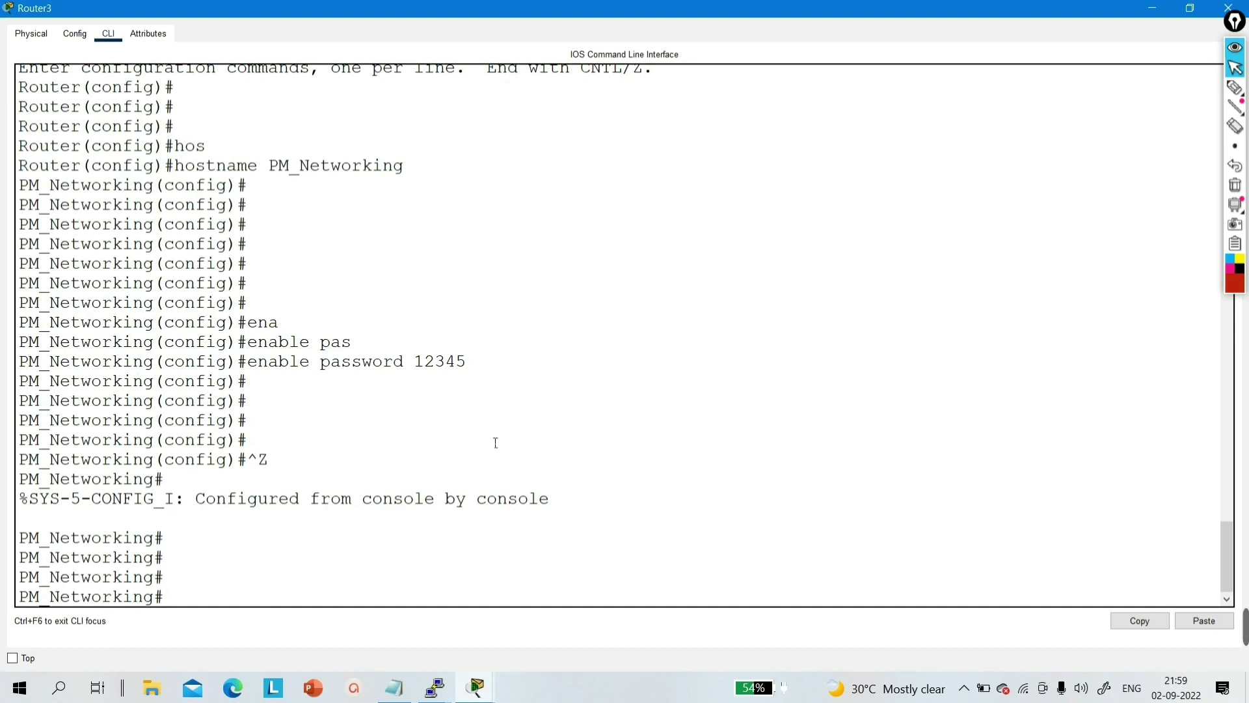
click(43, 38)
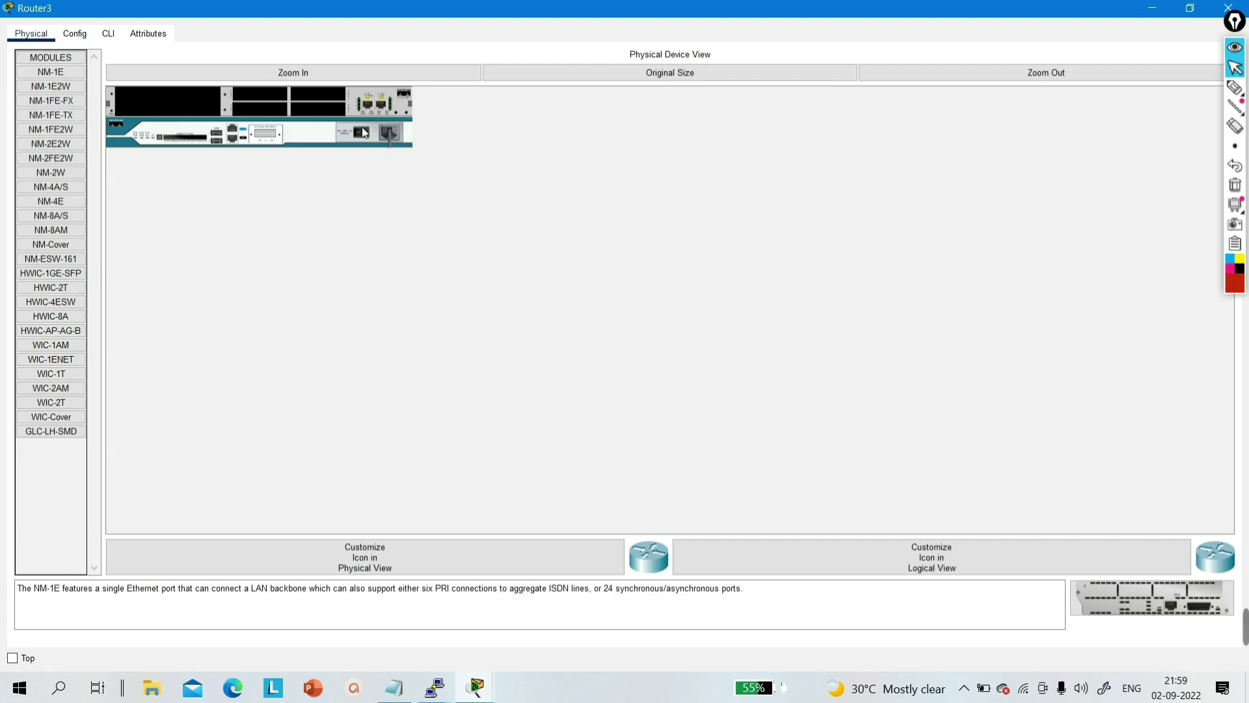
- Back in the CLI after the power-cycle, start the console and enter privileged mode with en
click(108, 33)
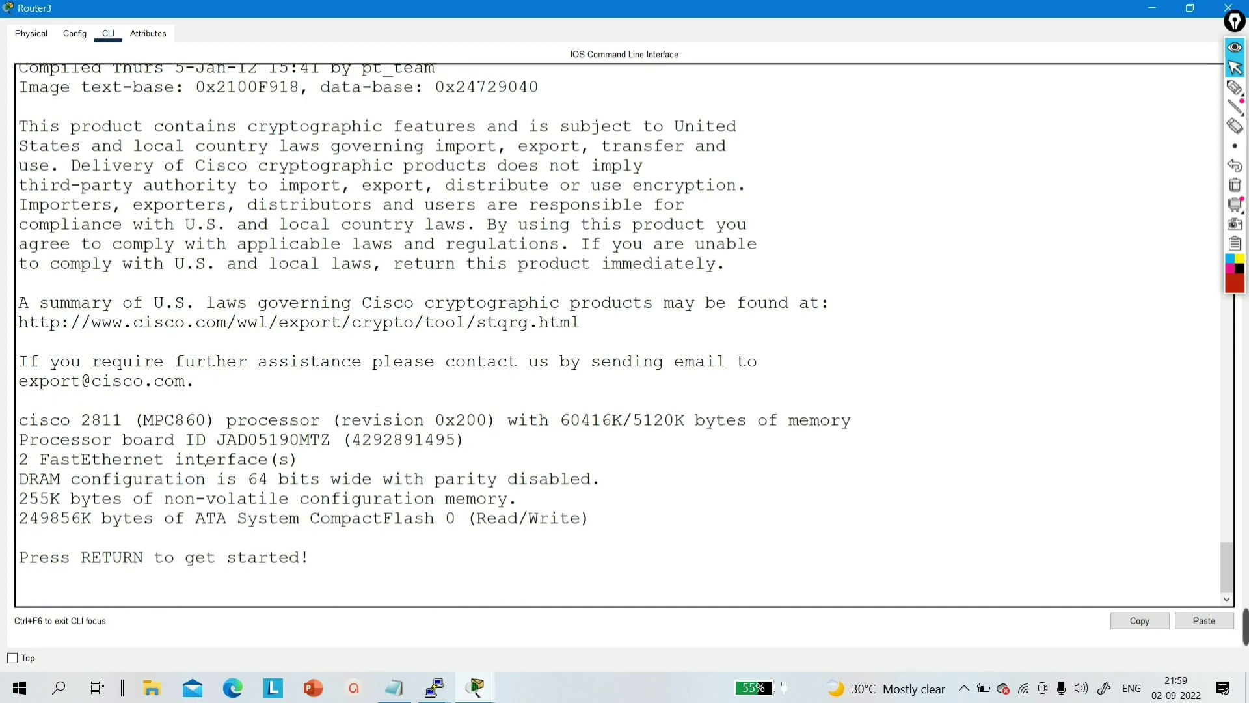
key(Return)
key(Return)
key(Return)
key(Return)
key(Return)
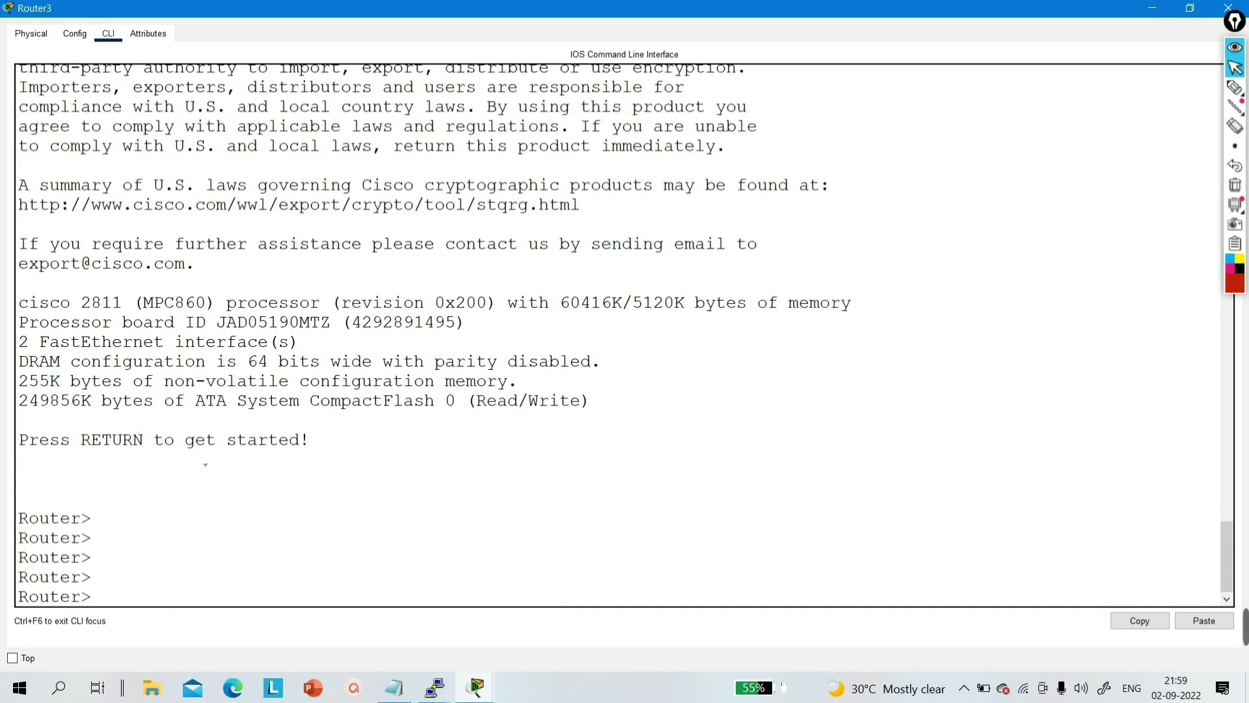
text(en)
key(Return)
key(Return)
key(Return)
key(Return)
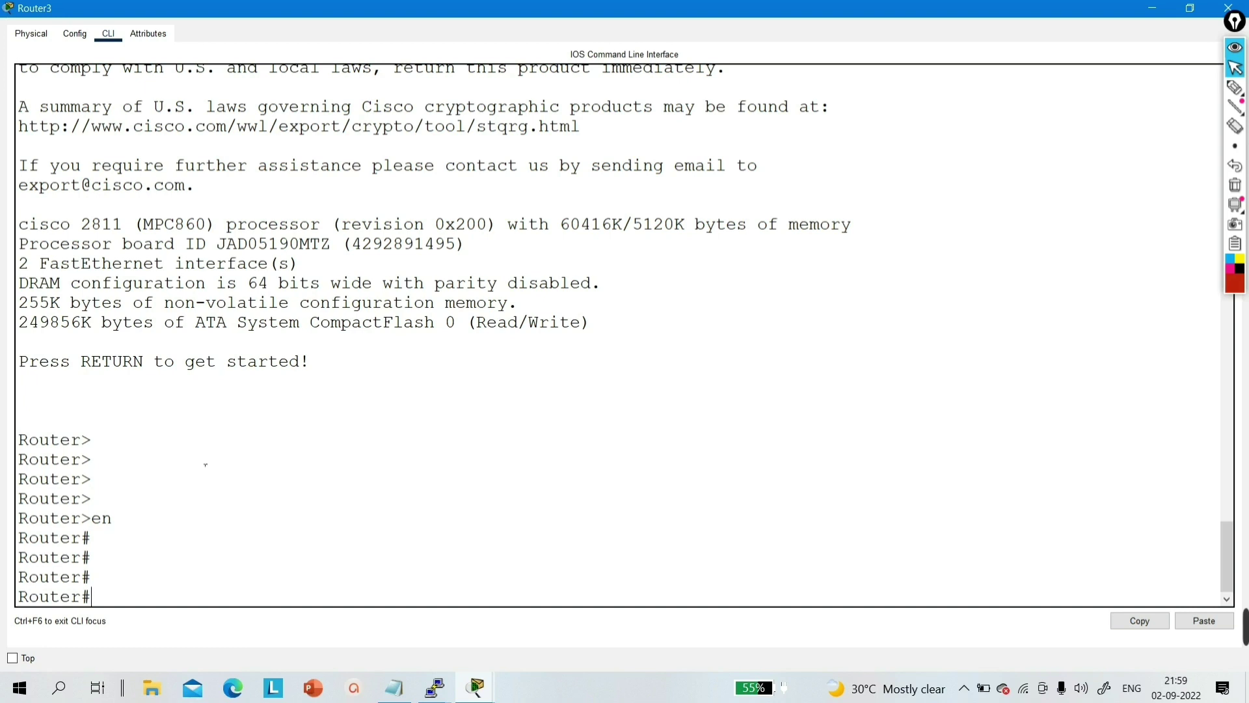
- Enter configure terminal and set the hostname back to PM_Networking
key(Return)
key(Return)
key(Return)
key(Return)
key(Return)
key(Return)
key(Return)
text(c)
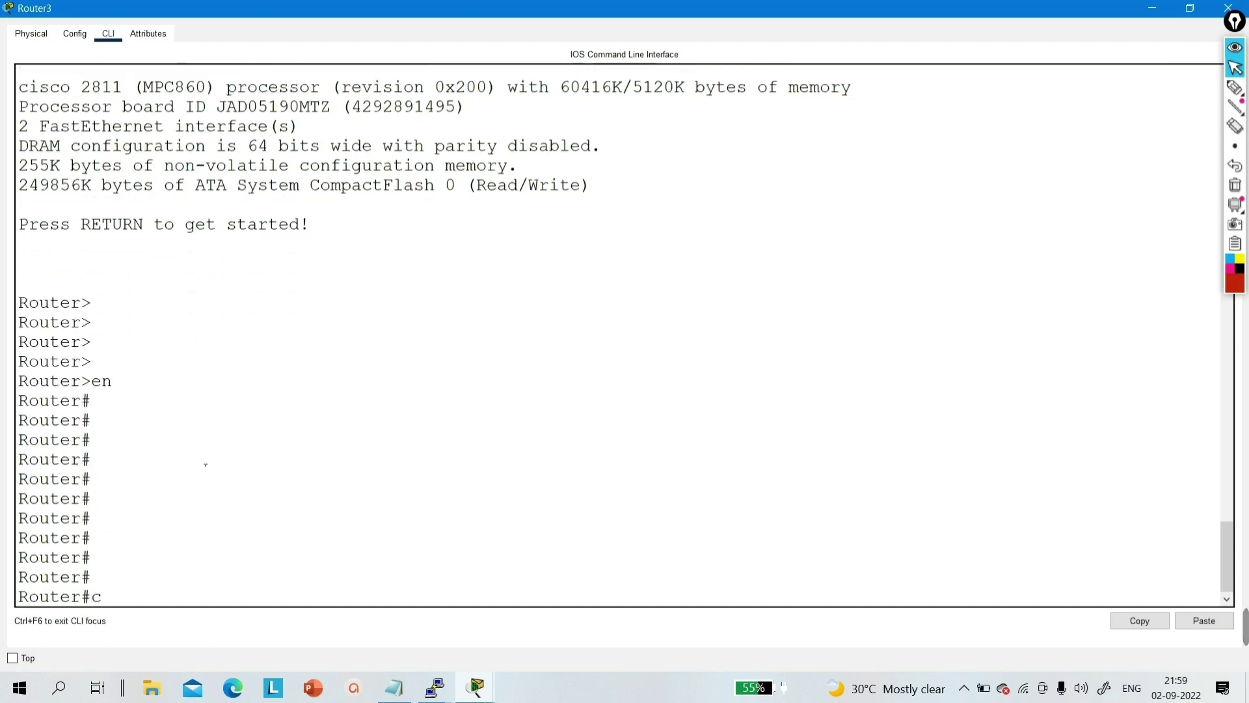
text(onf)
key(Tab)
key(Return)
key(Return)
key(Return)
key(Return)
text(h)
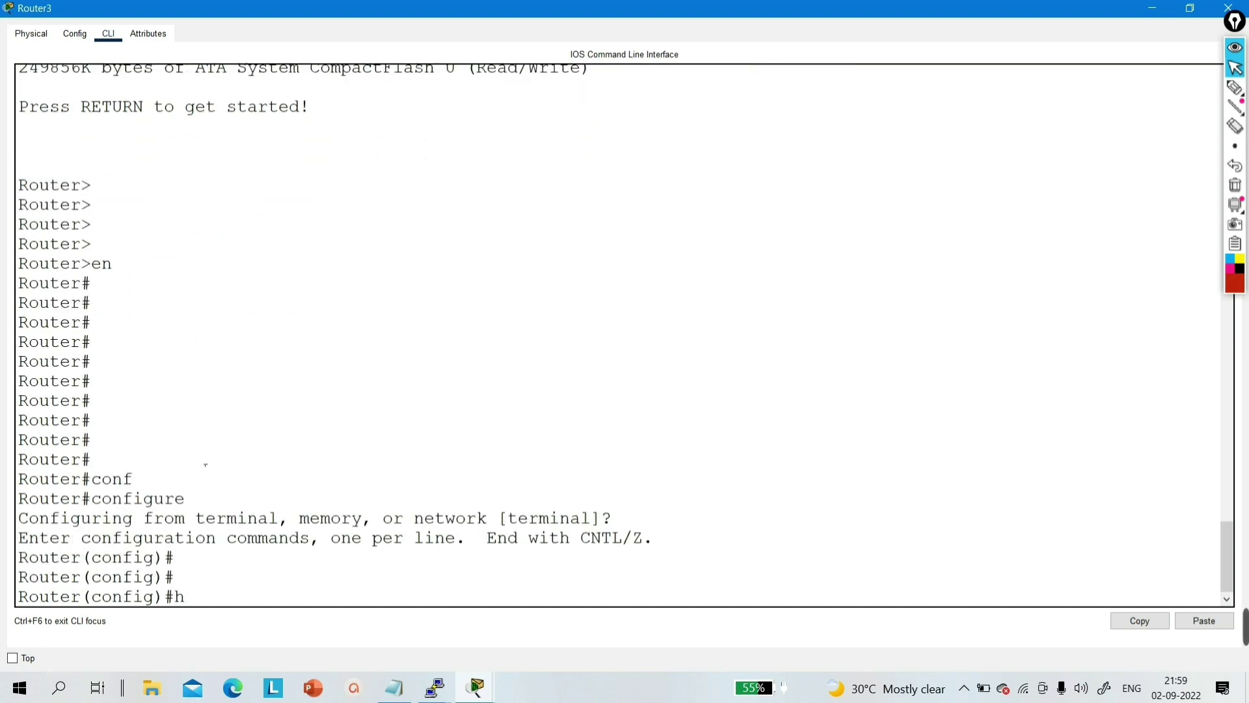
text(os)
key(Tab)
key(Caps_Lock)
text(P)
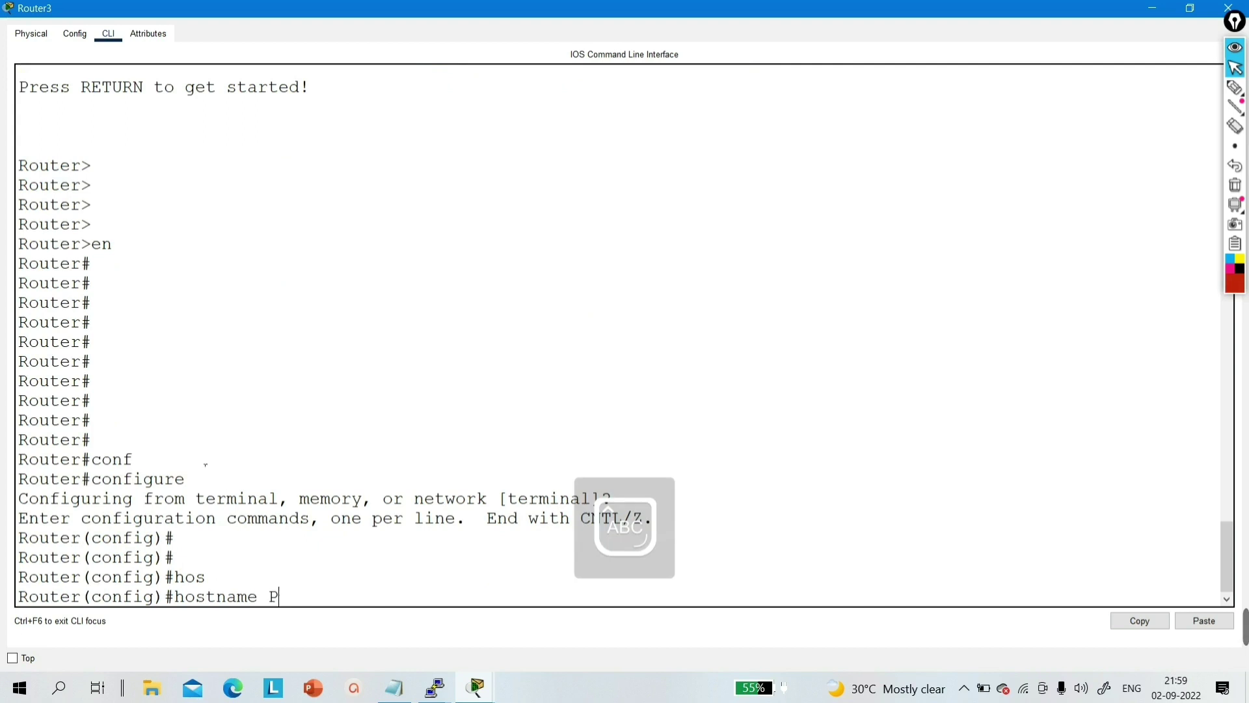
text(M_N)
key(Caps_Lock)
text(etworking)
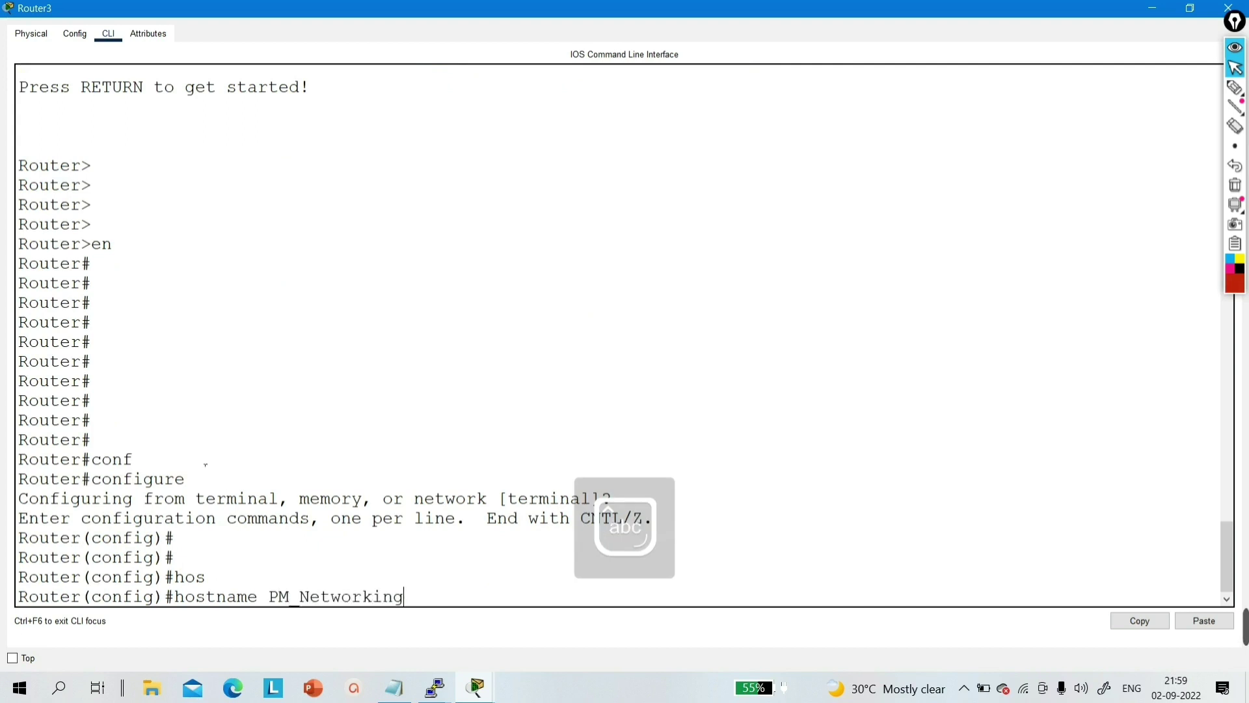
key(Return)
key(Return)
key(Return)
key(Return)
key(Return)
key(Return)
key(Return)
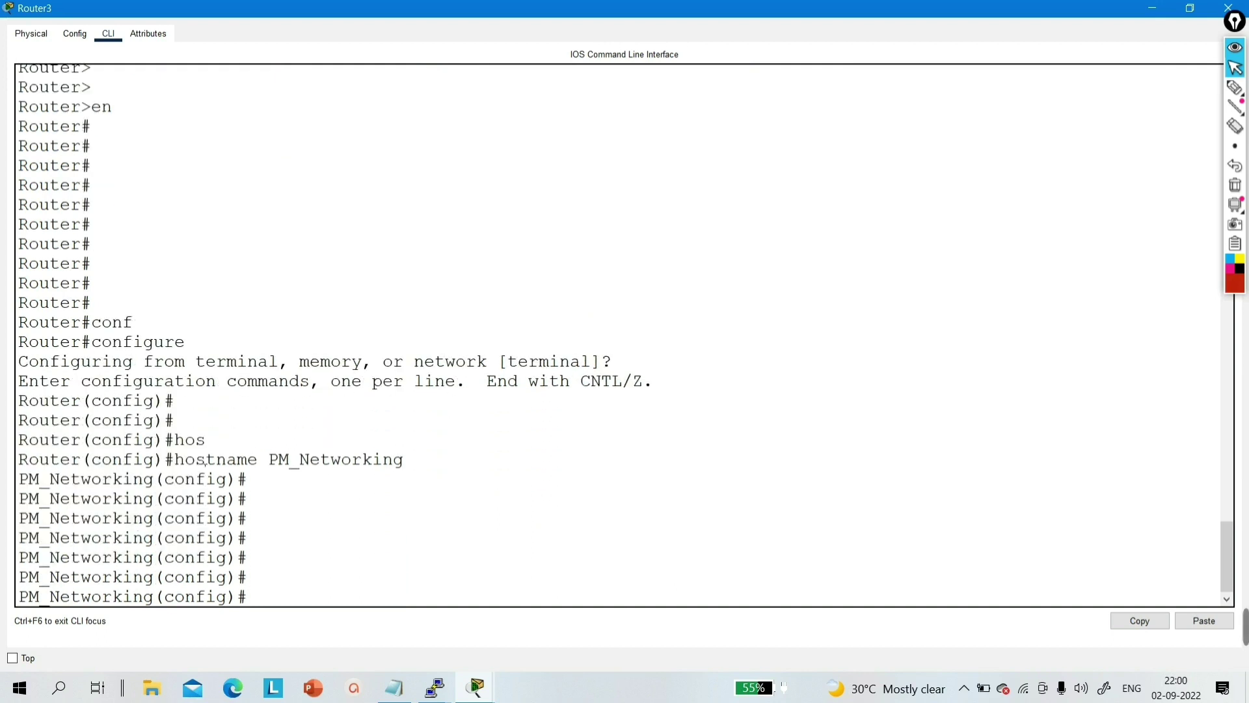
- Set the enable password again and exit configuration mode with Ctrl+Z
text(ena)
key(Tab)
text(pas)
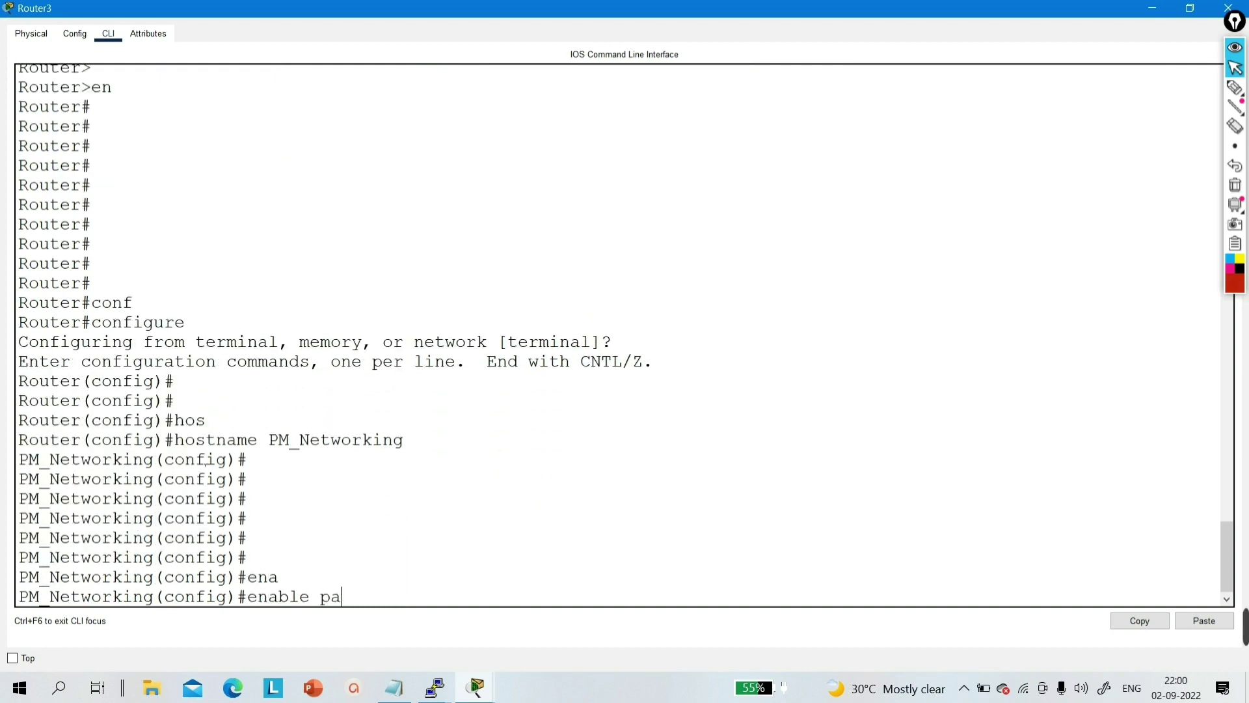
key(Tab)
text(12345)
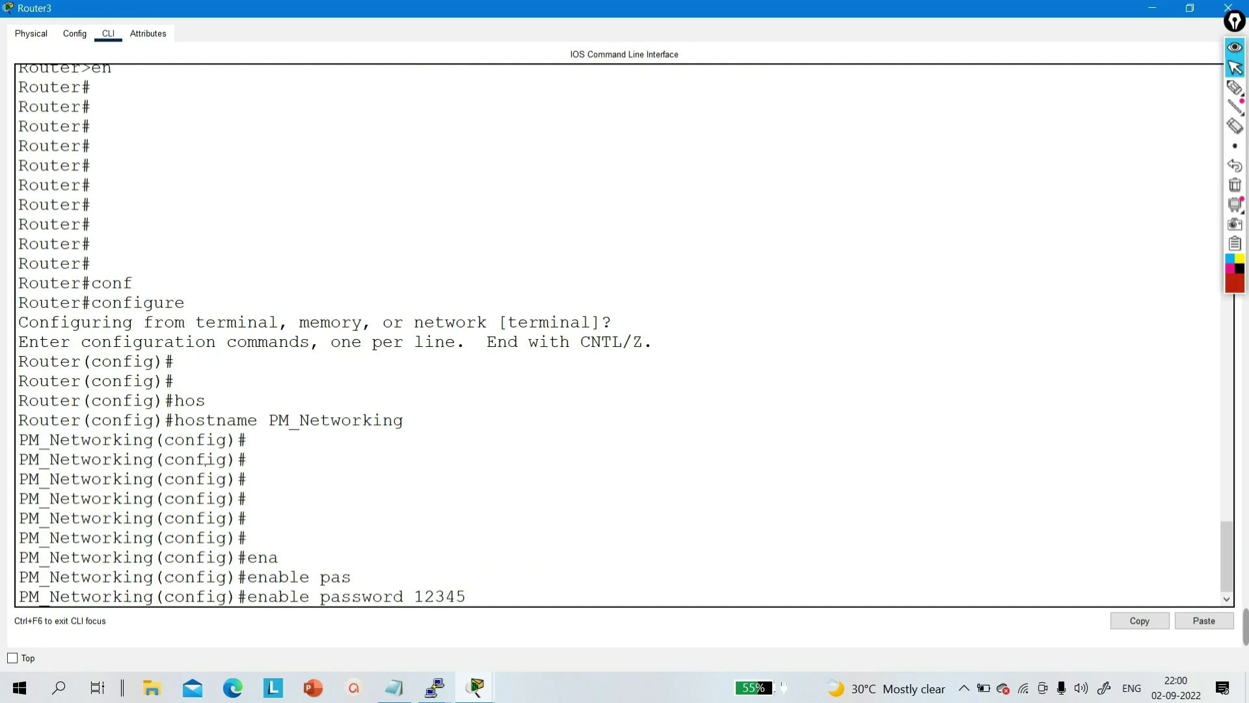
key(Return)
key(Return)
key(Return)
key(Return)
key(Return)
key(Return)
key(Return)
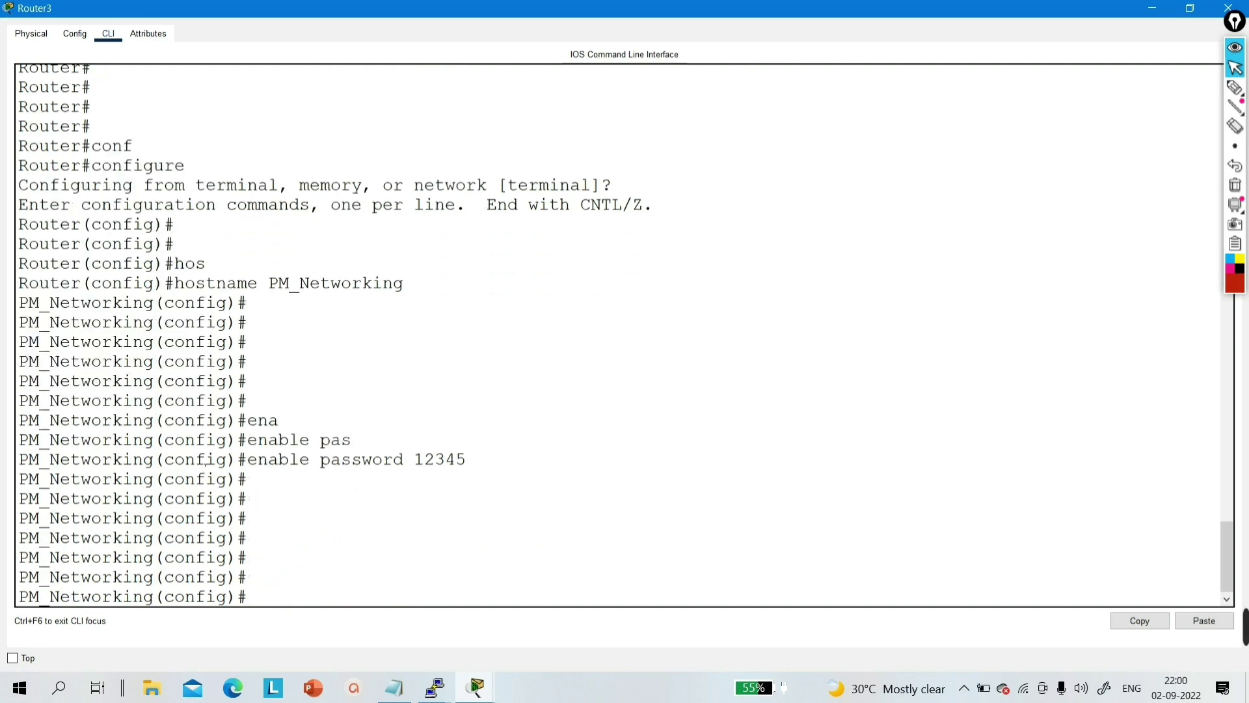
key(ctrl+z)
key(Return)
key(Return)
key(Return)
key(Return)
key(Return)
key(Return)
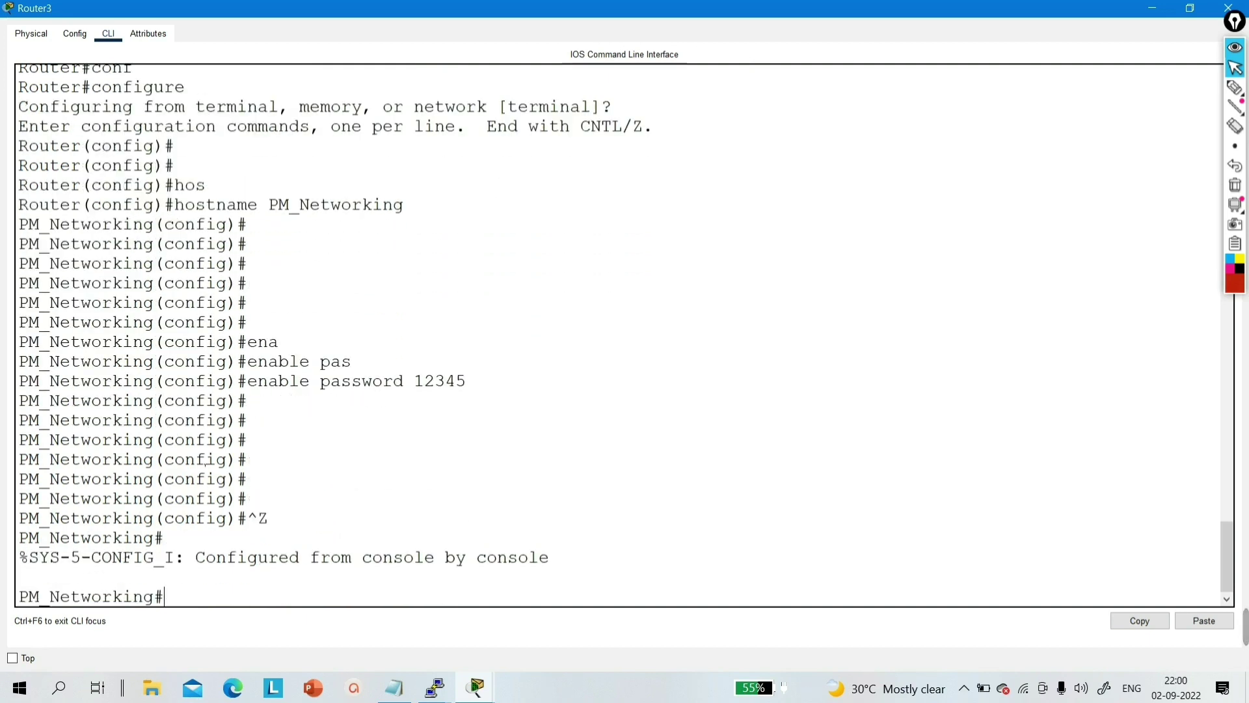
- Save the configuration with copy running-config startup-config
text(cop)
key(Tab)
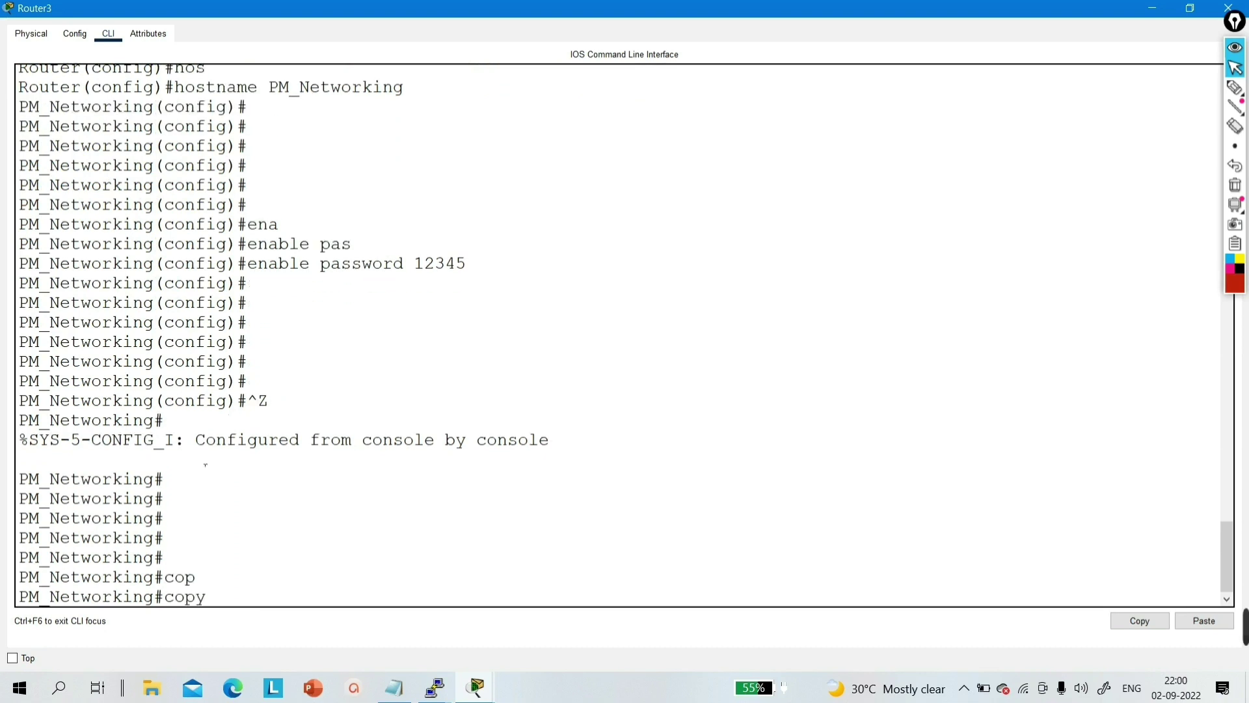
text(run)
key(Tab)
text(st)
key(Tab)
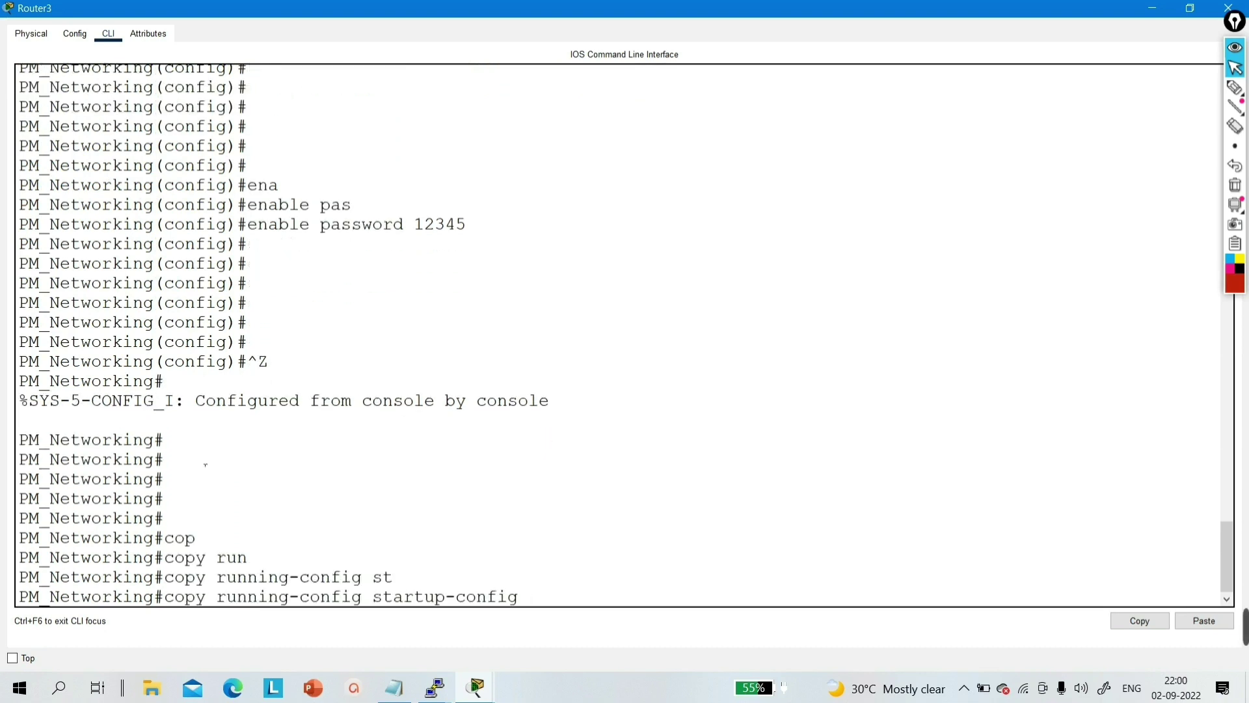
key(Return)
key(Return)
key(Return)
key(Return)
key(Return)
key(Return)
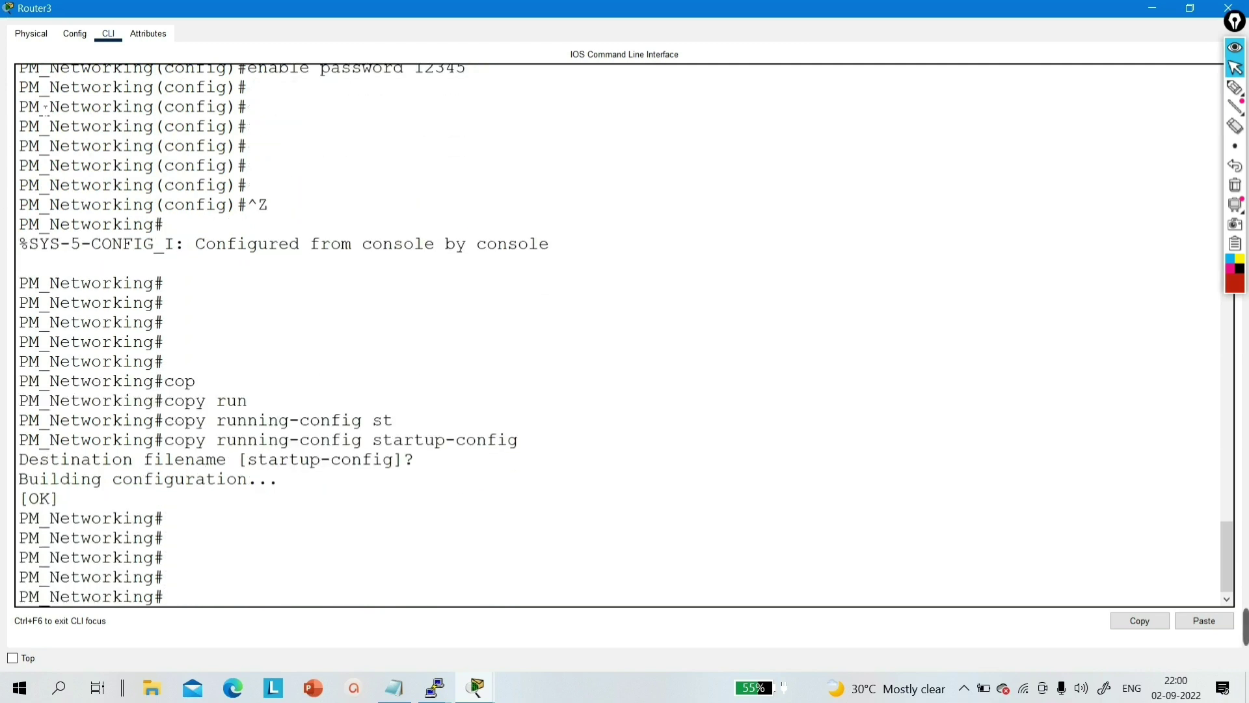
- Reboot Router3 from the Physical view, then enter enable with the password to reach PM_Networking#
click(31, 33)
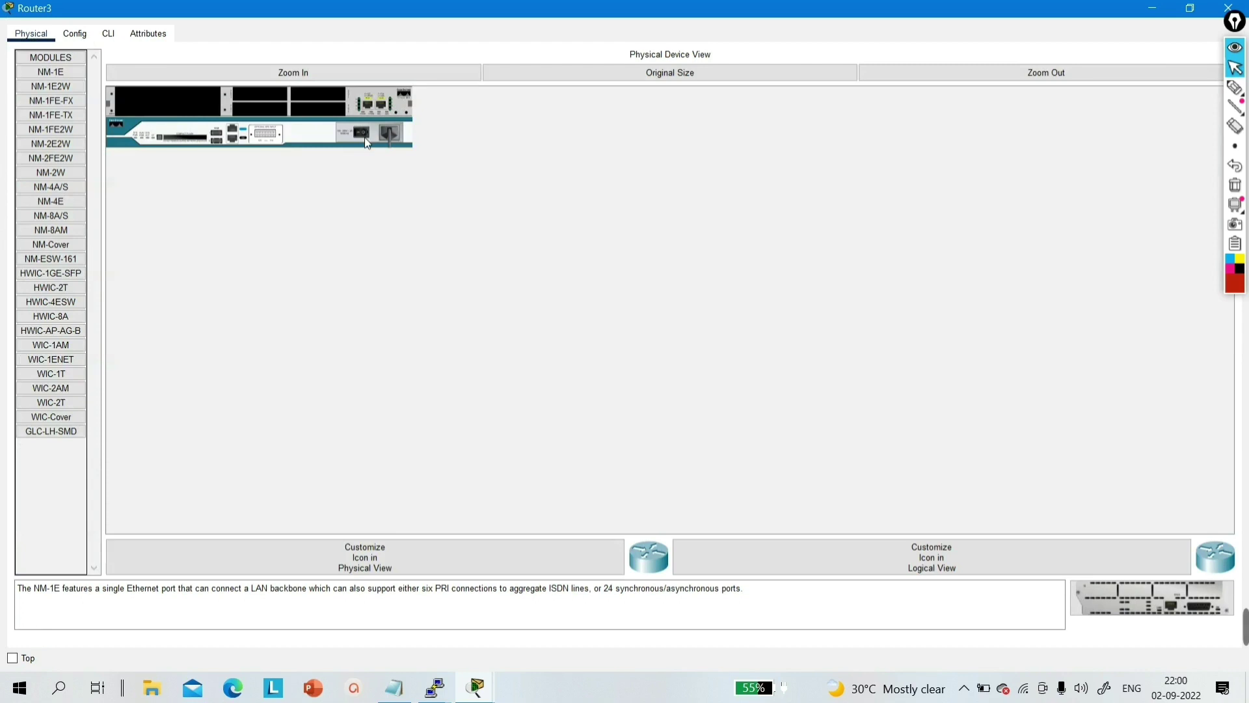
click(108, 33)
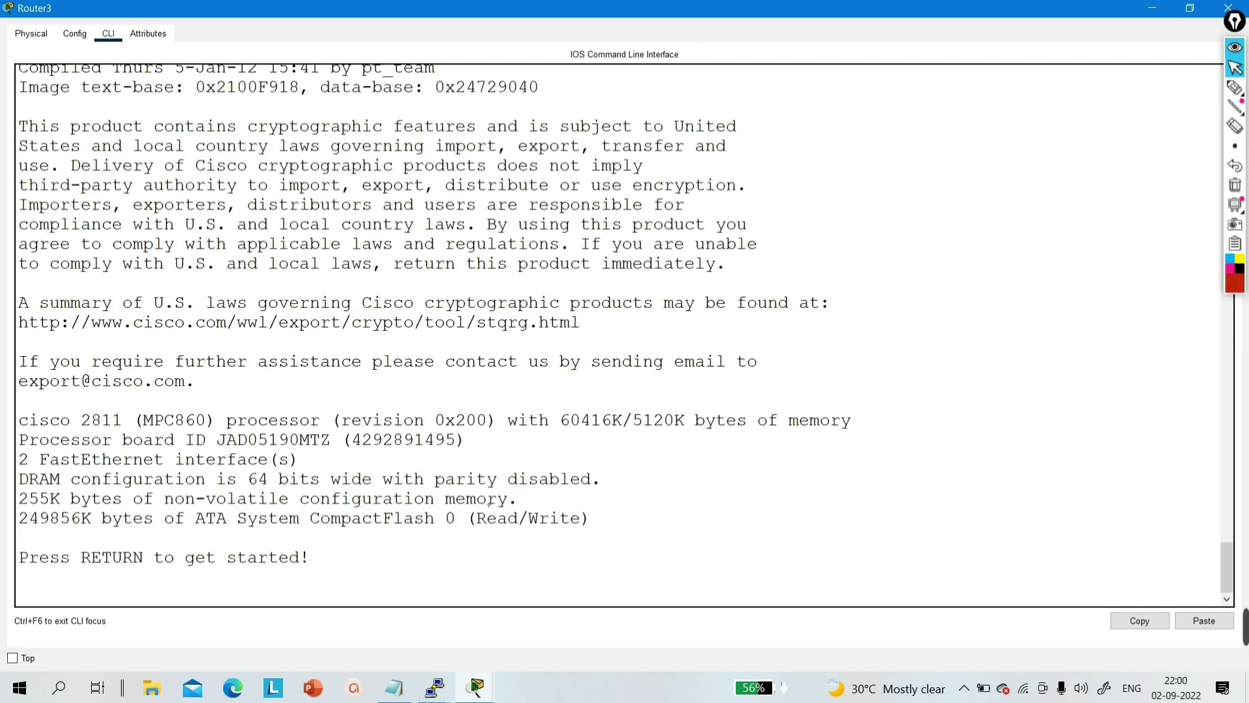
key(Return)
key(Return)
key(Return)
key(Return)
key(Return)
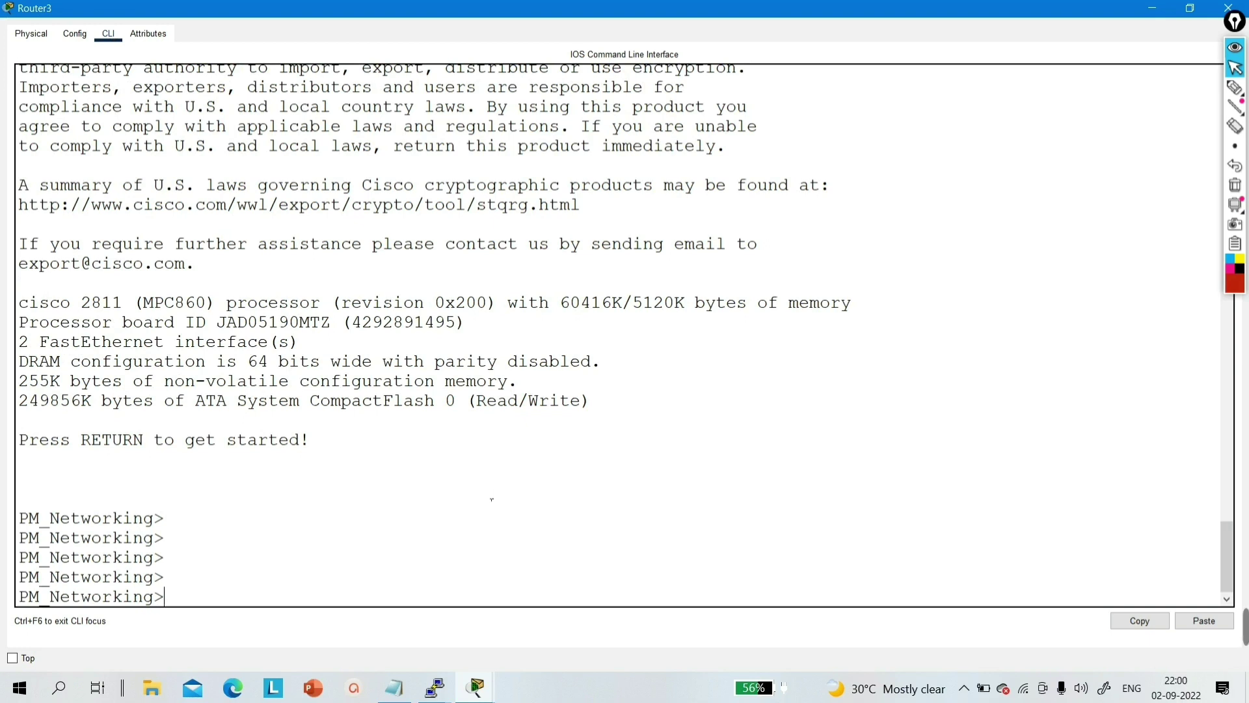
text(en)
key(Tab)
key(Return)
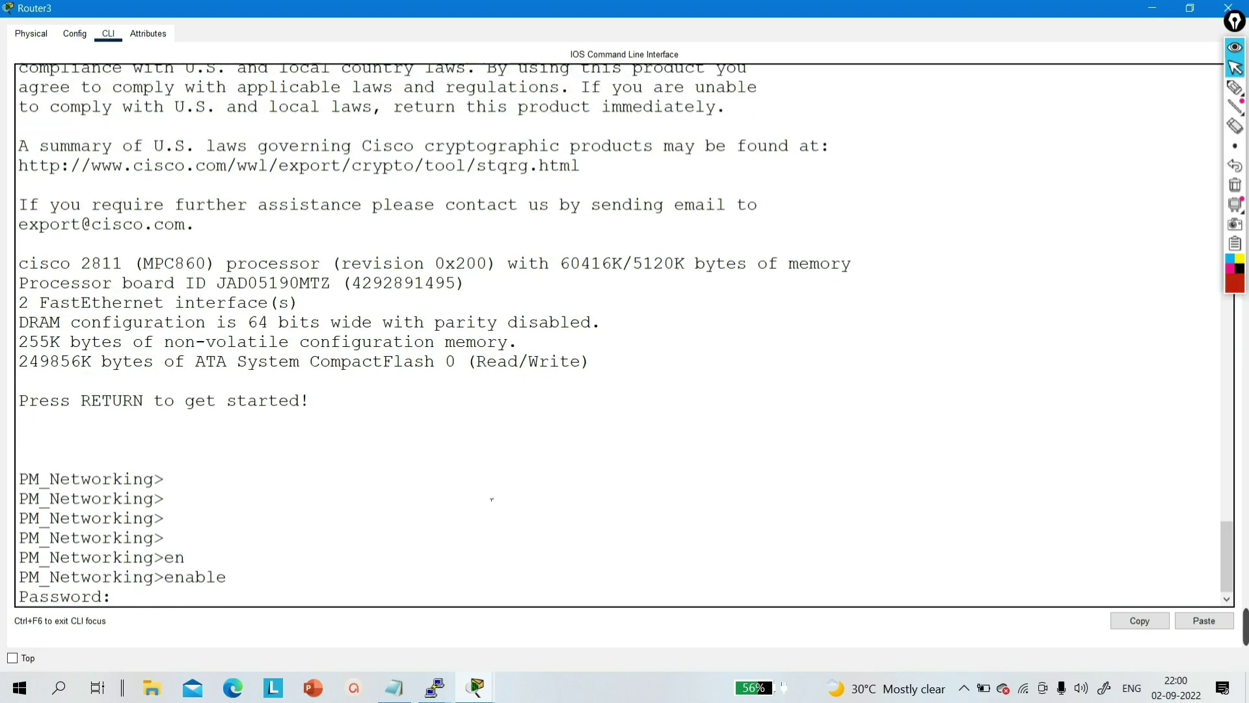
key(Return)
key(Return)
key(Return)
key(Return)
text(en)
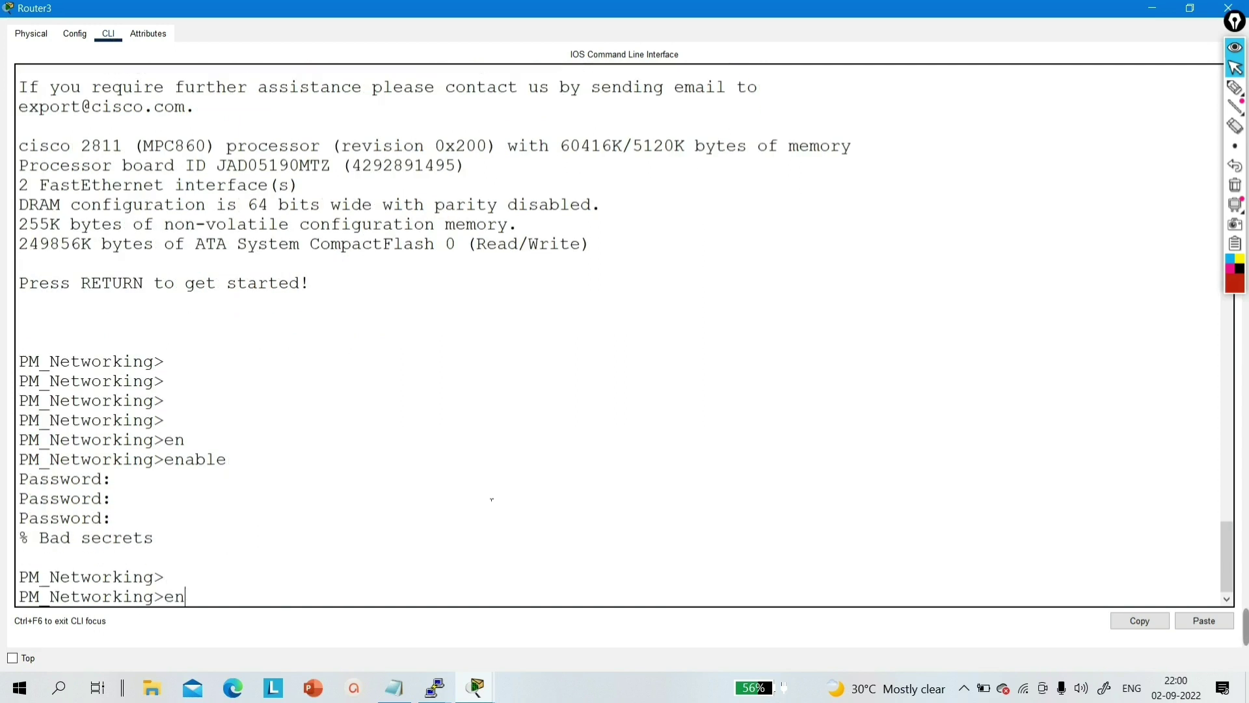
key(Return)
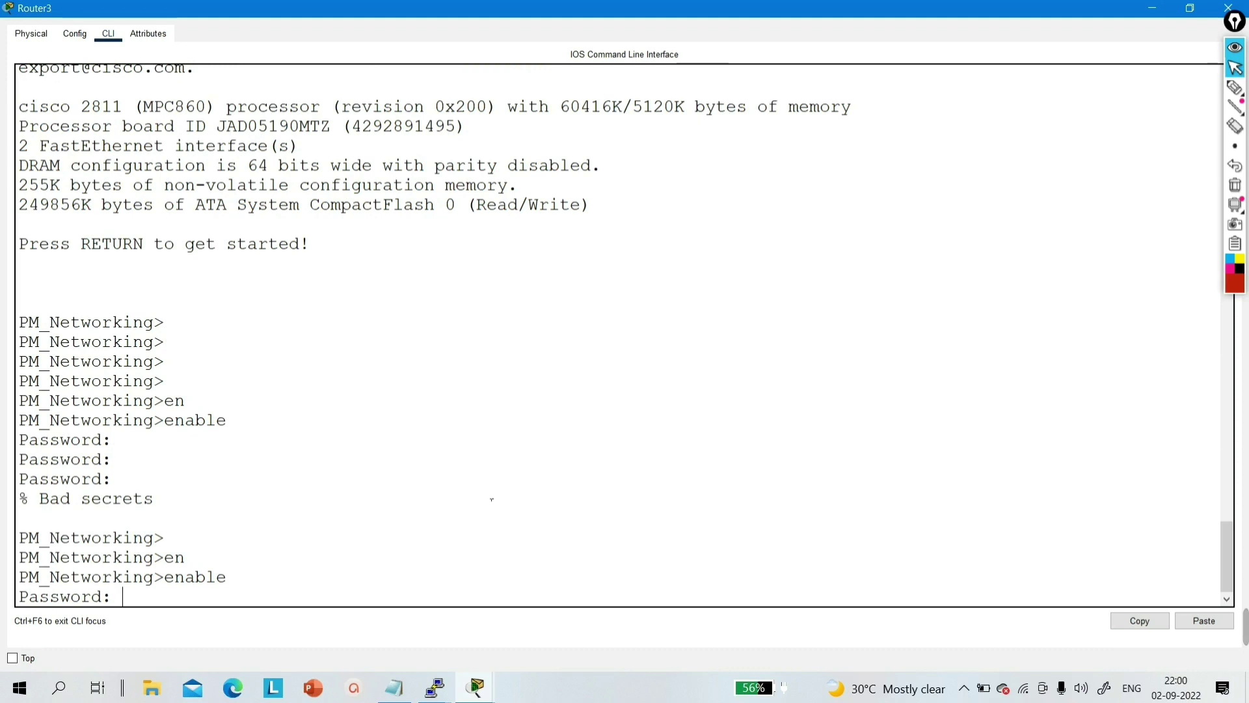
key(Return)
key(Return)
key(Return)
key(Return)
key(Return)
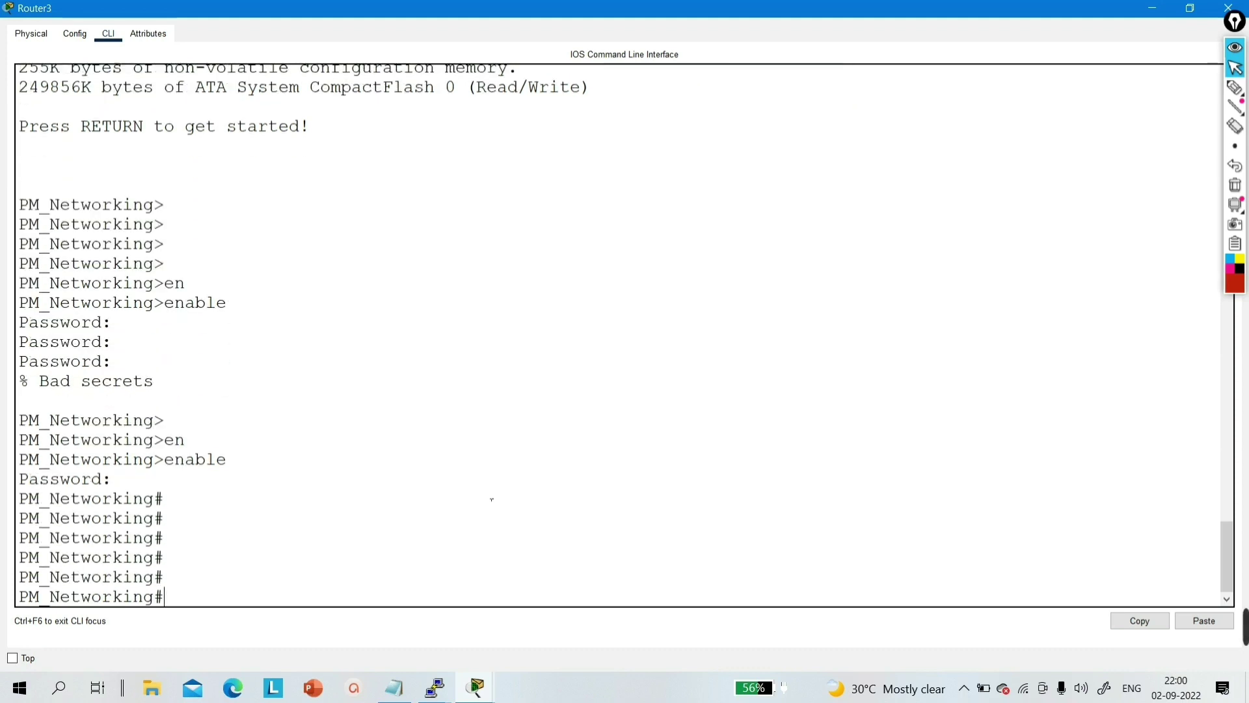
- Run copy running-config tftp: on Router3
text(ciop)
key(BackSpace)
key(BackSpace)
key(BackSpace)
text(op)
key(Tab)
text(run)
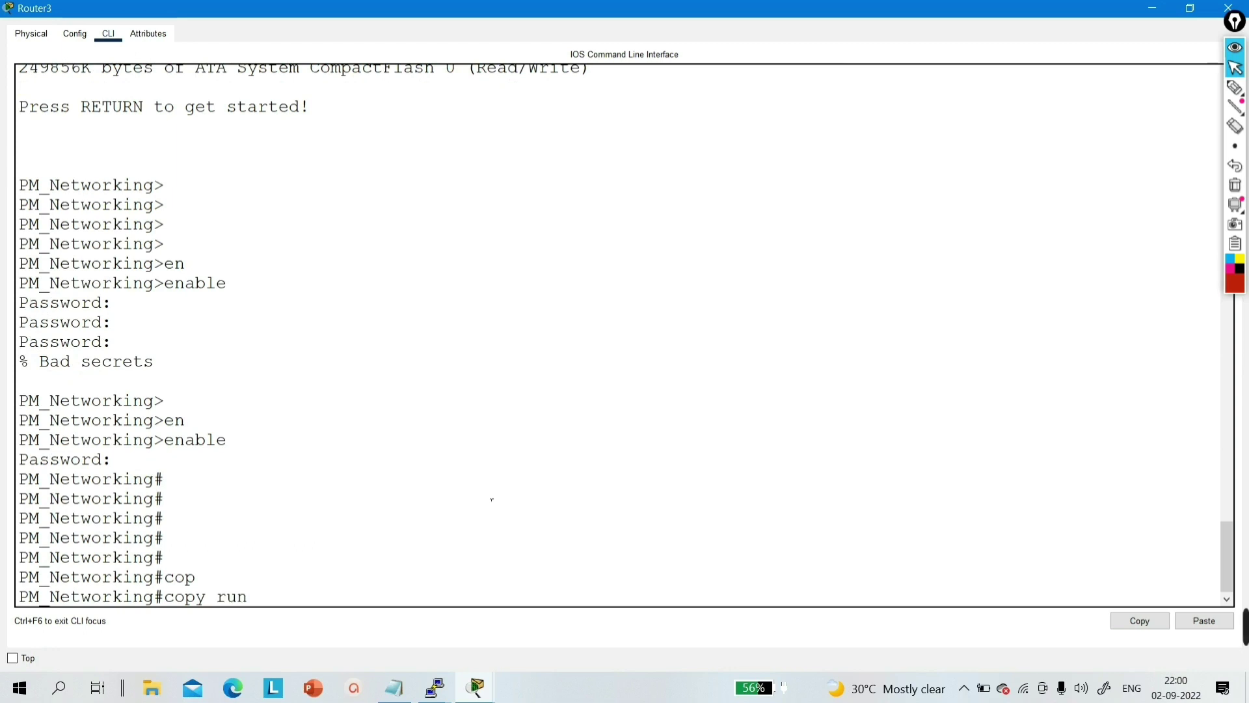
key(Tab)
text(tf)
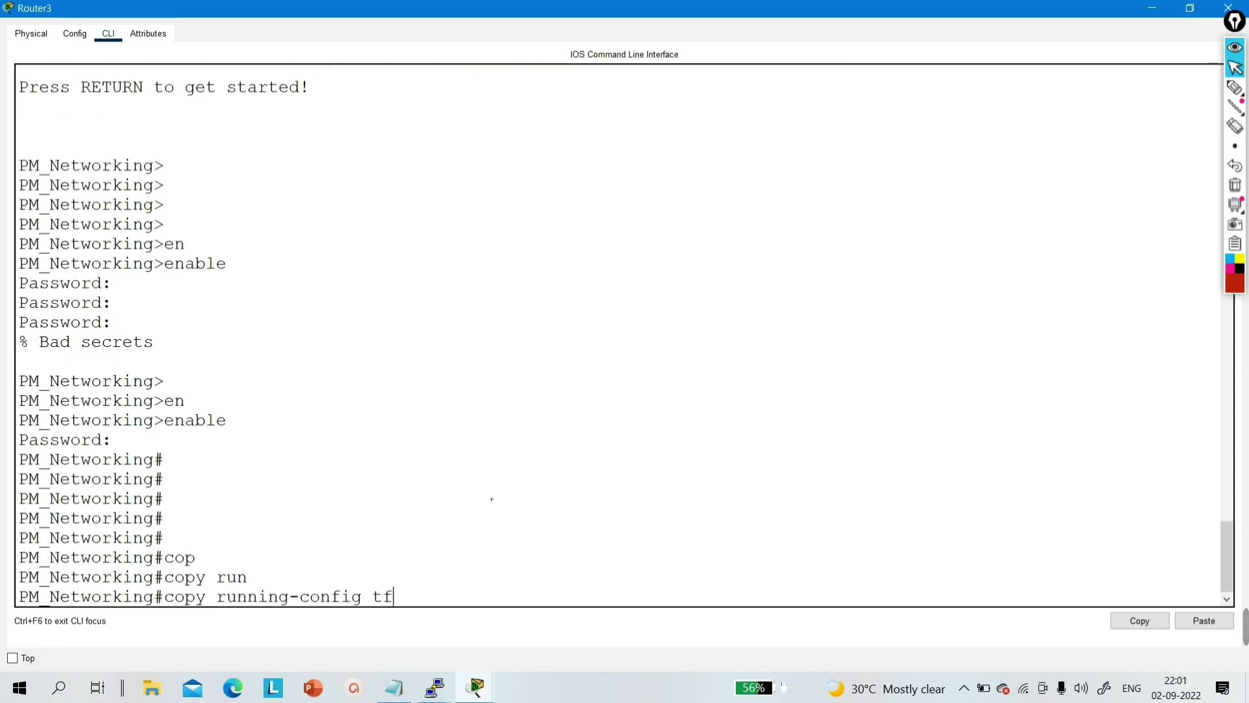
key(Tab)
key(Return)
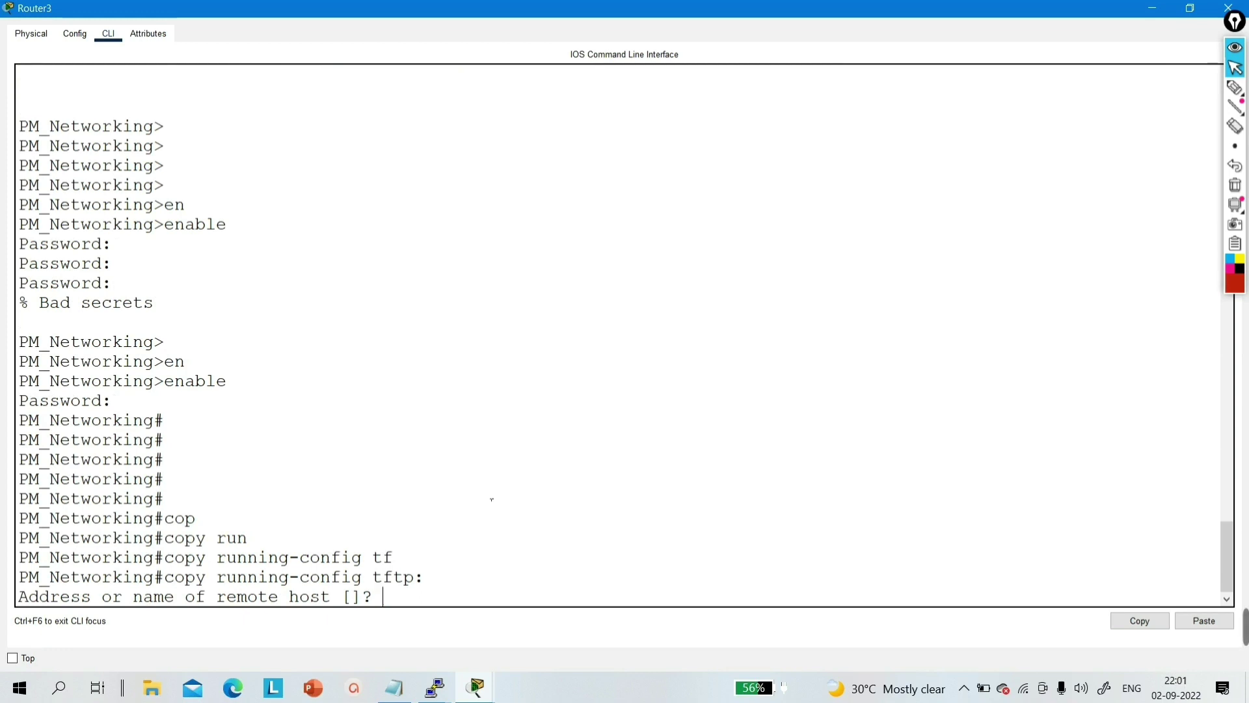
- Give remote host 10.0.0.2 and filename router_config, then check the transfer result
text(10.0.0.2)
key(Return)
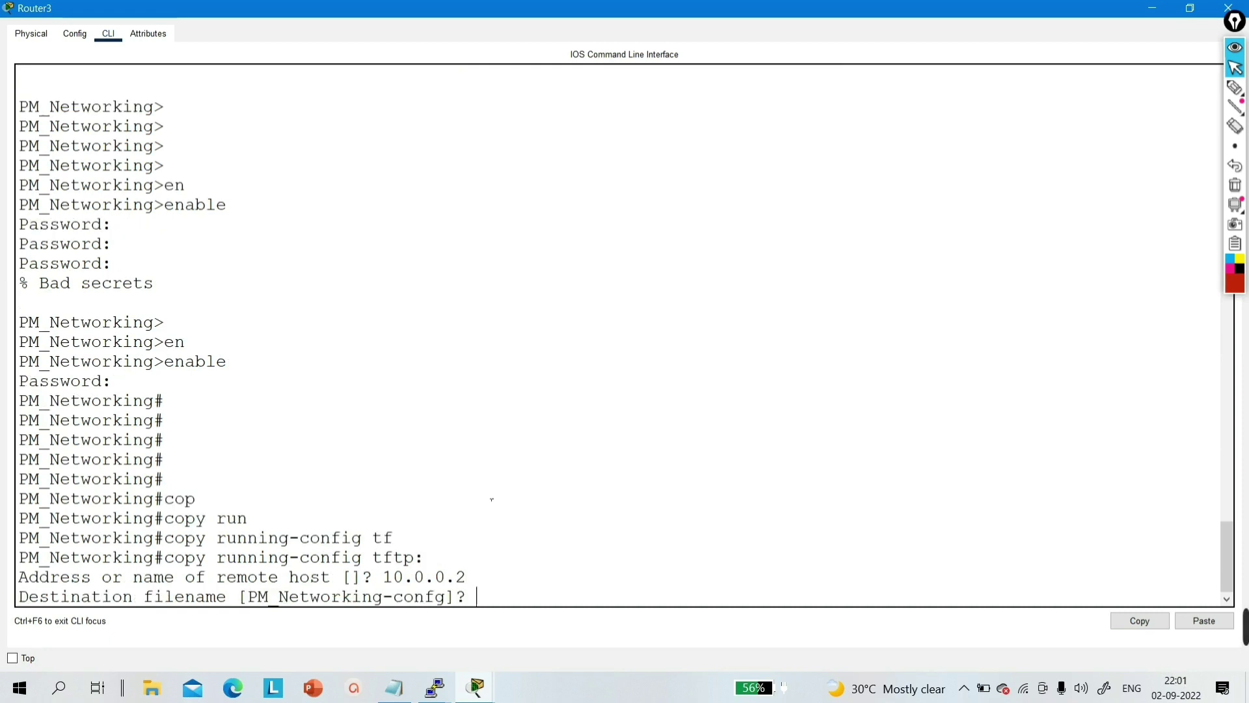
text(router)
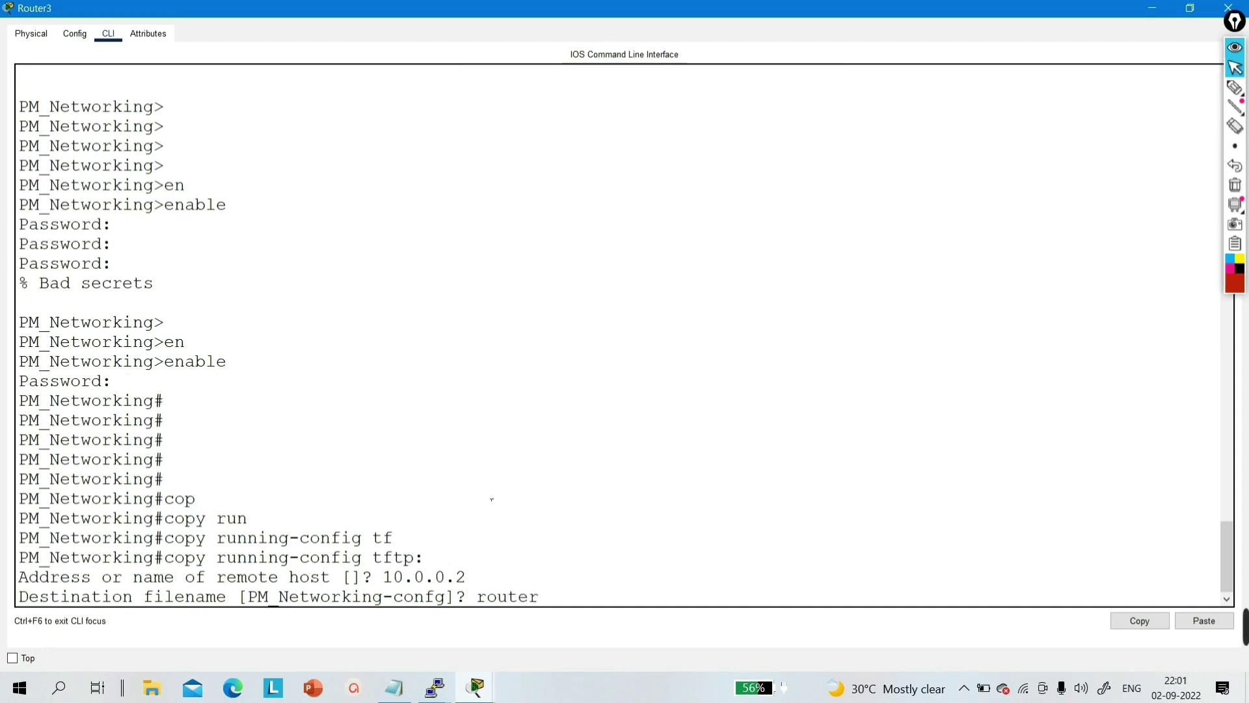
text(_config)
key(Return)
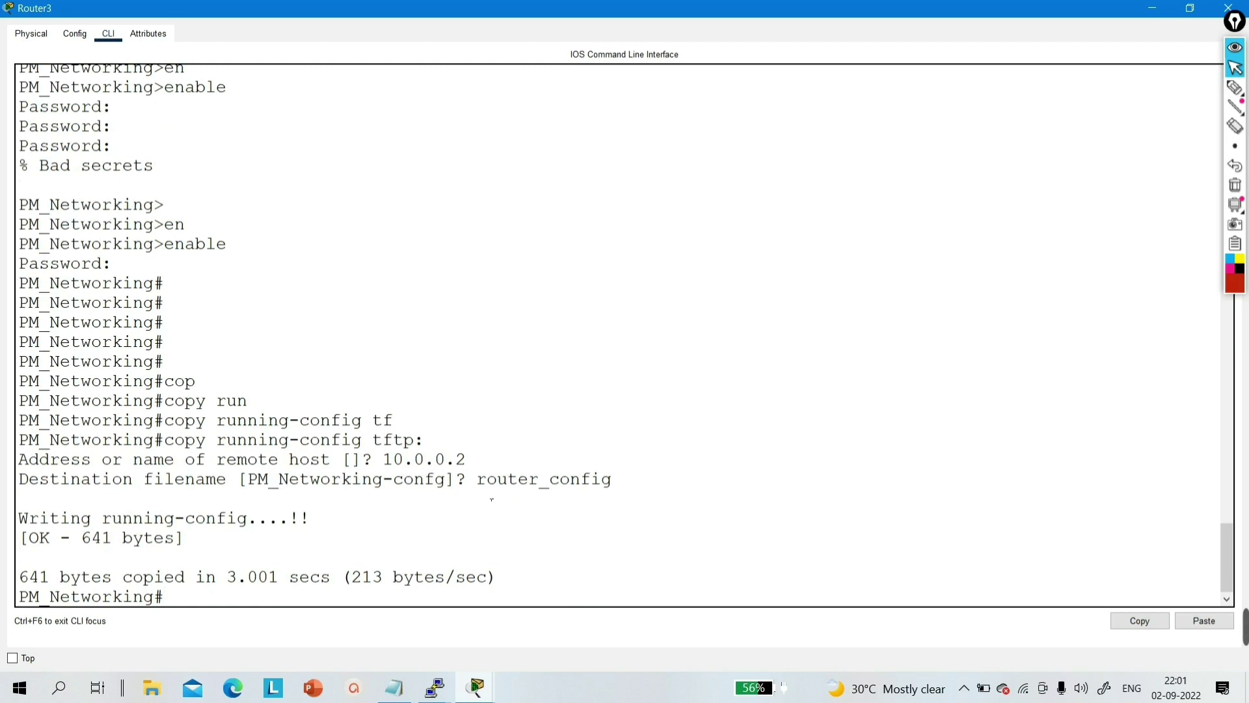
key(Return)
key(Return)
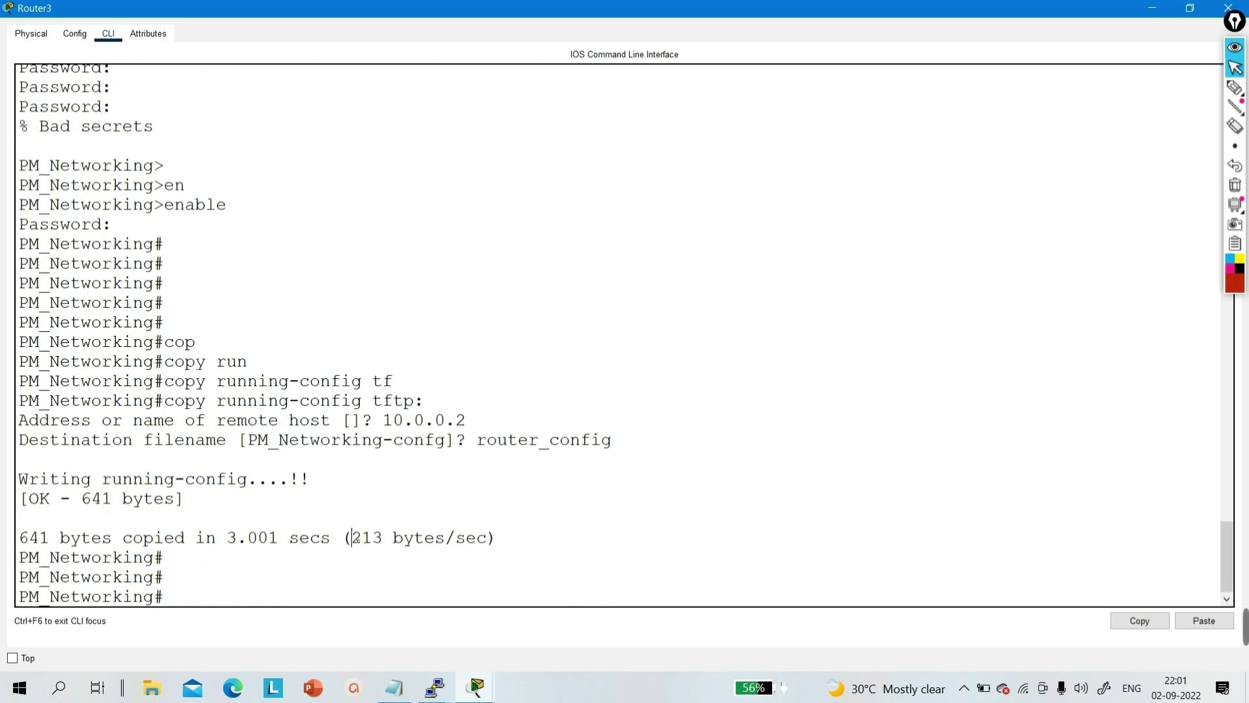
drag(352, 537, 389, 540)
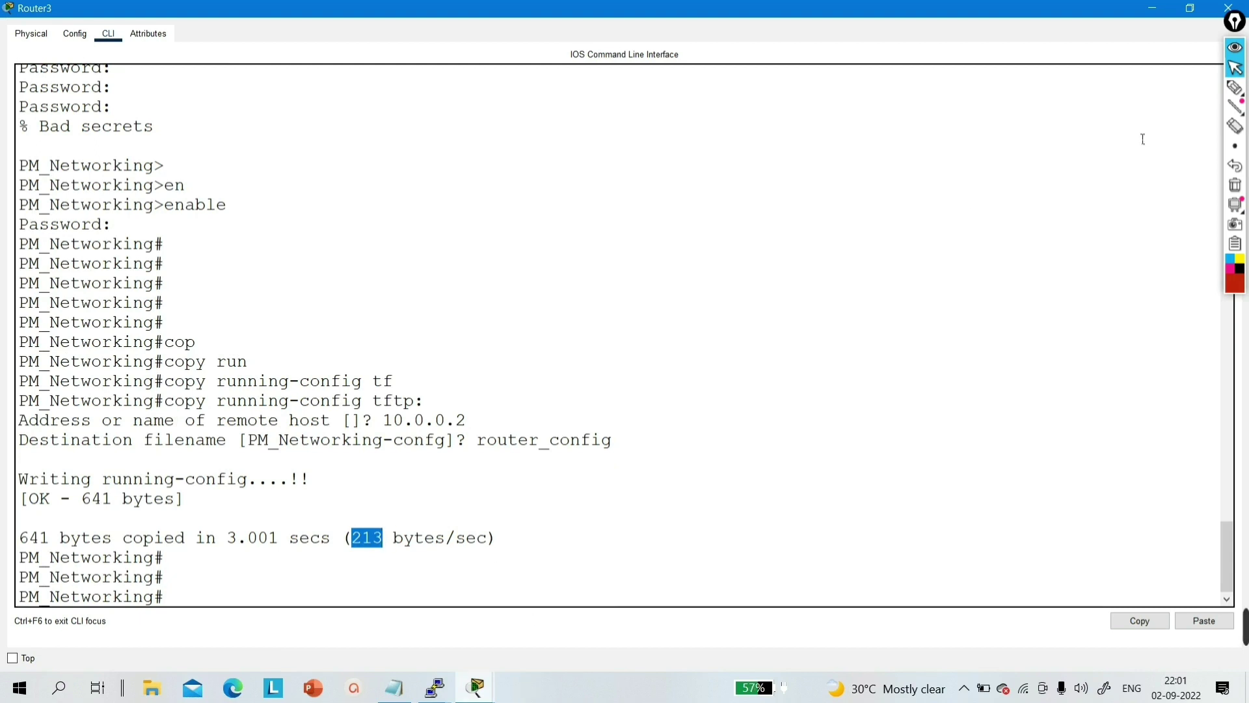
- Check that Server1's TFTP service lists cisco_ios and router_config, then close Server1's window
click(1157, 8)
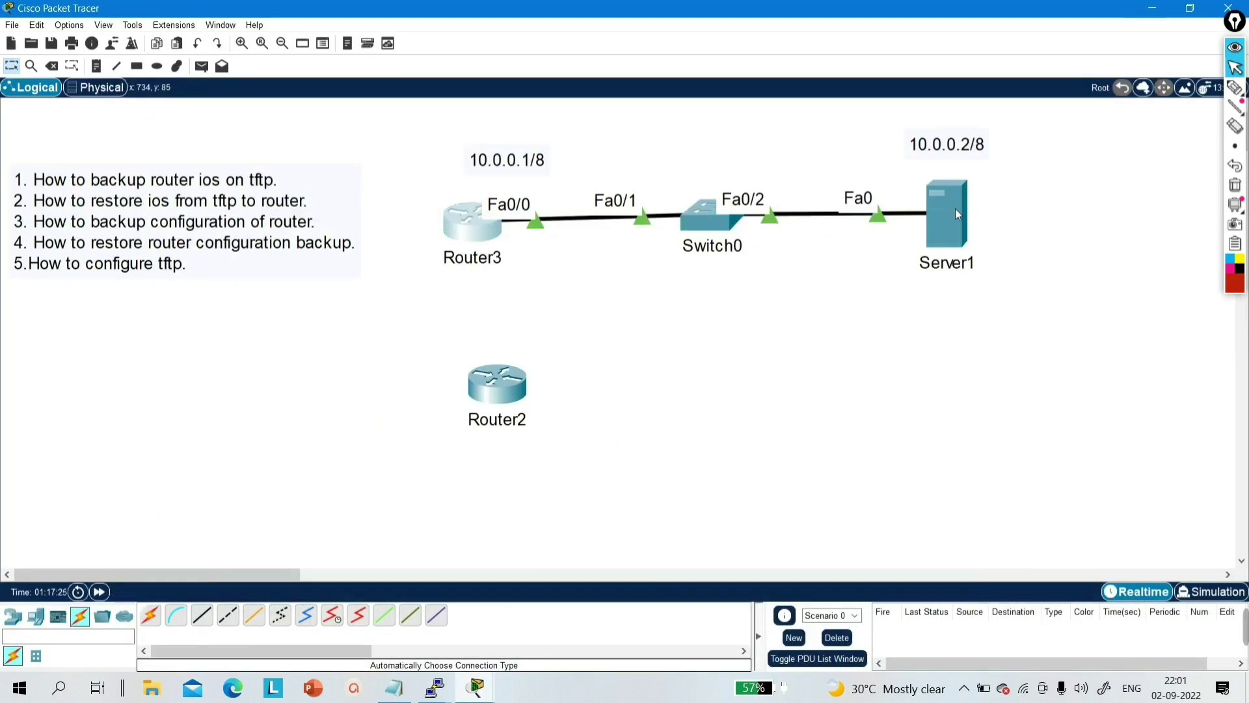
click(956, 208)
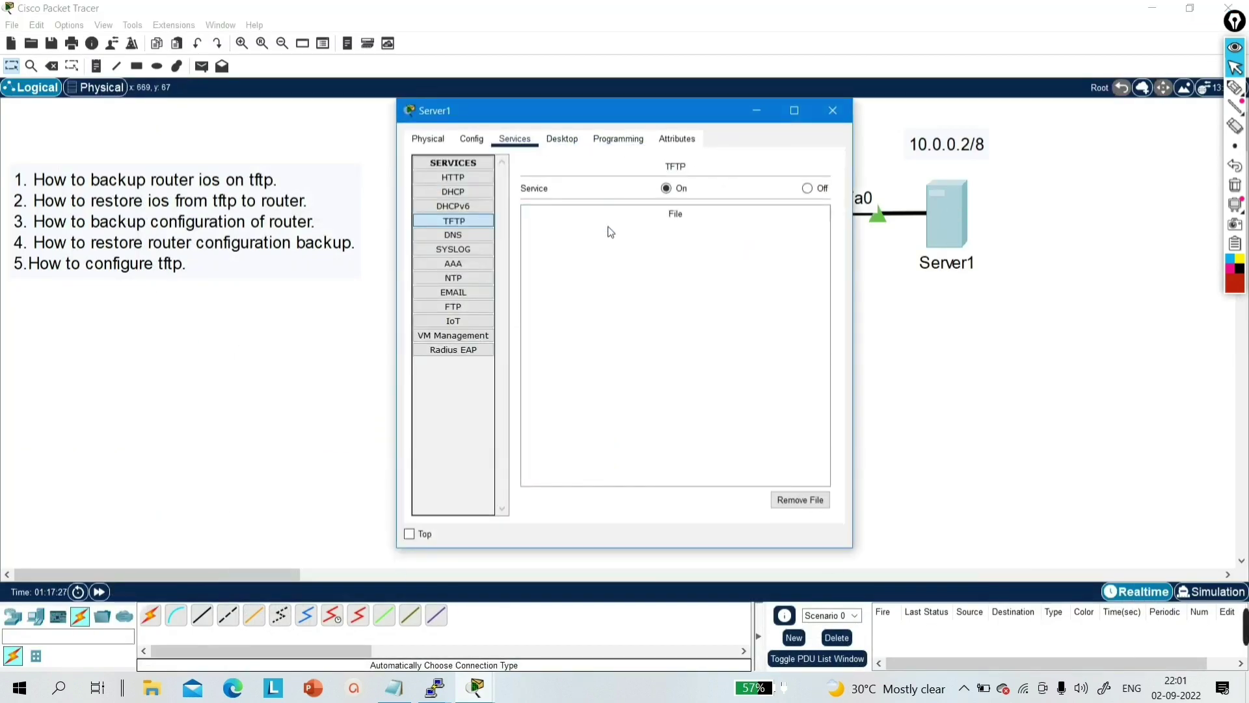
click(472, 142)
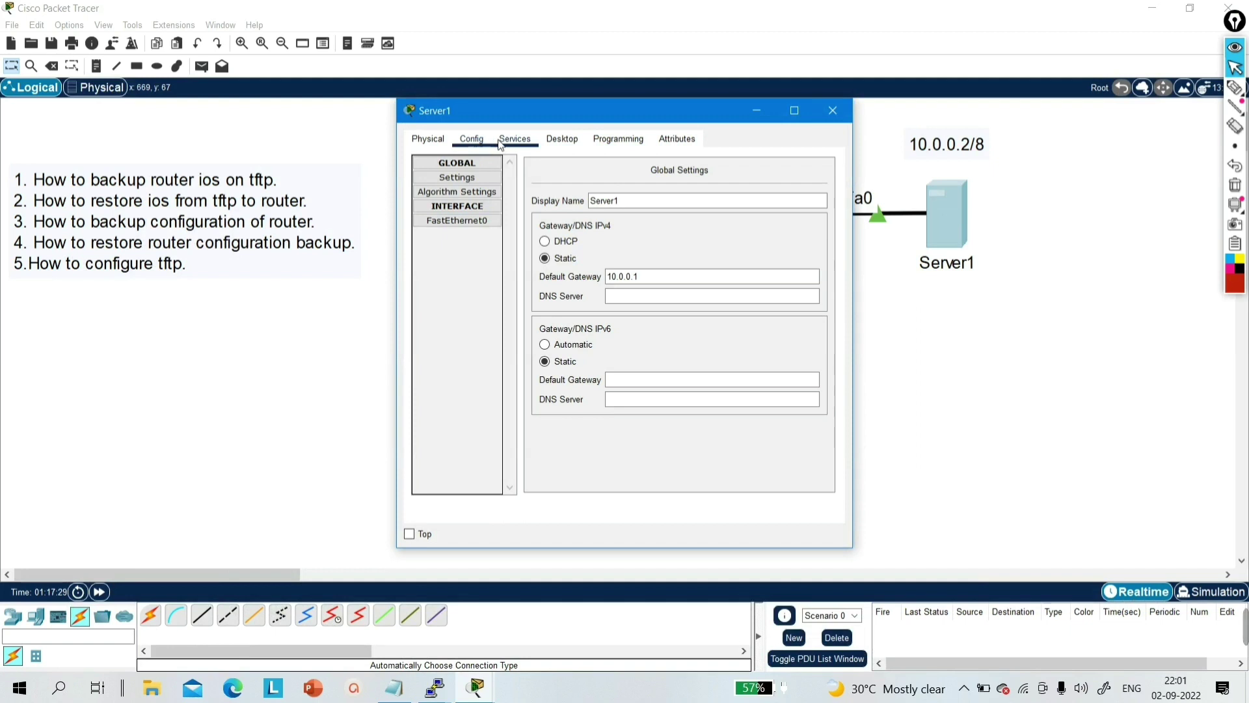
click(504, 142)
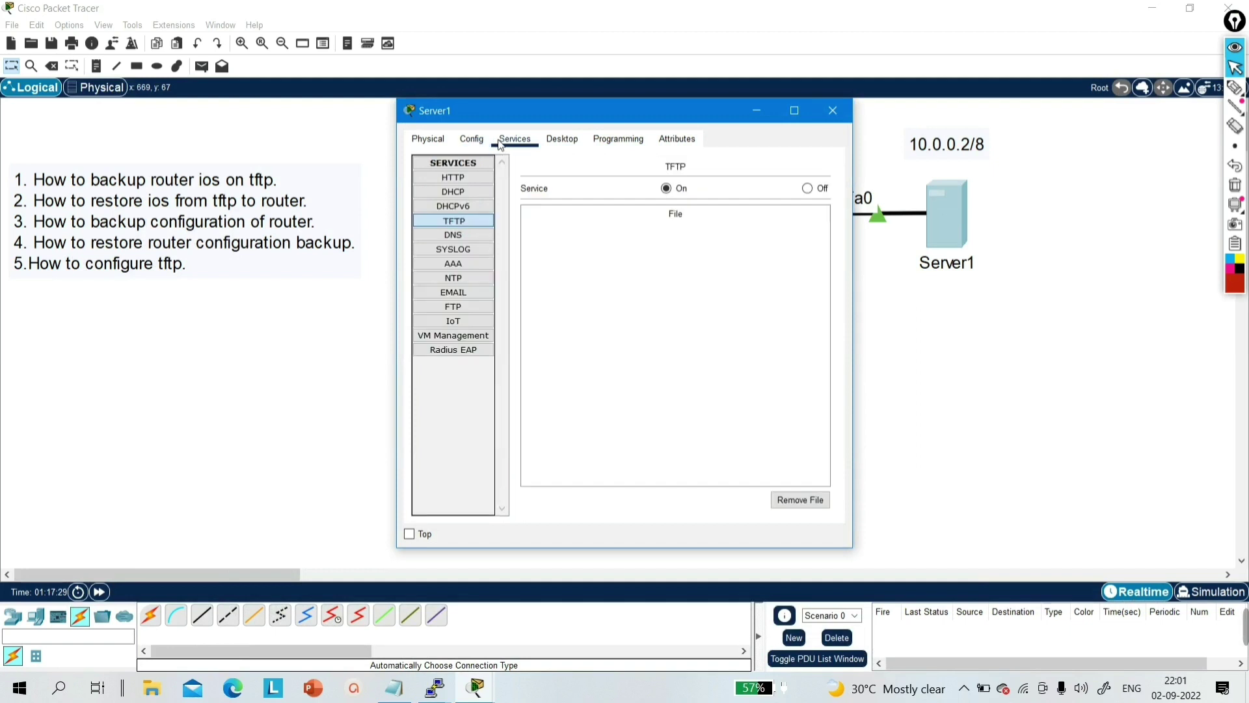
click(462, 208)
click(462, 223)
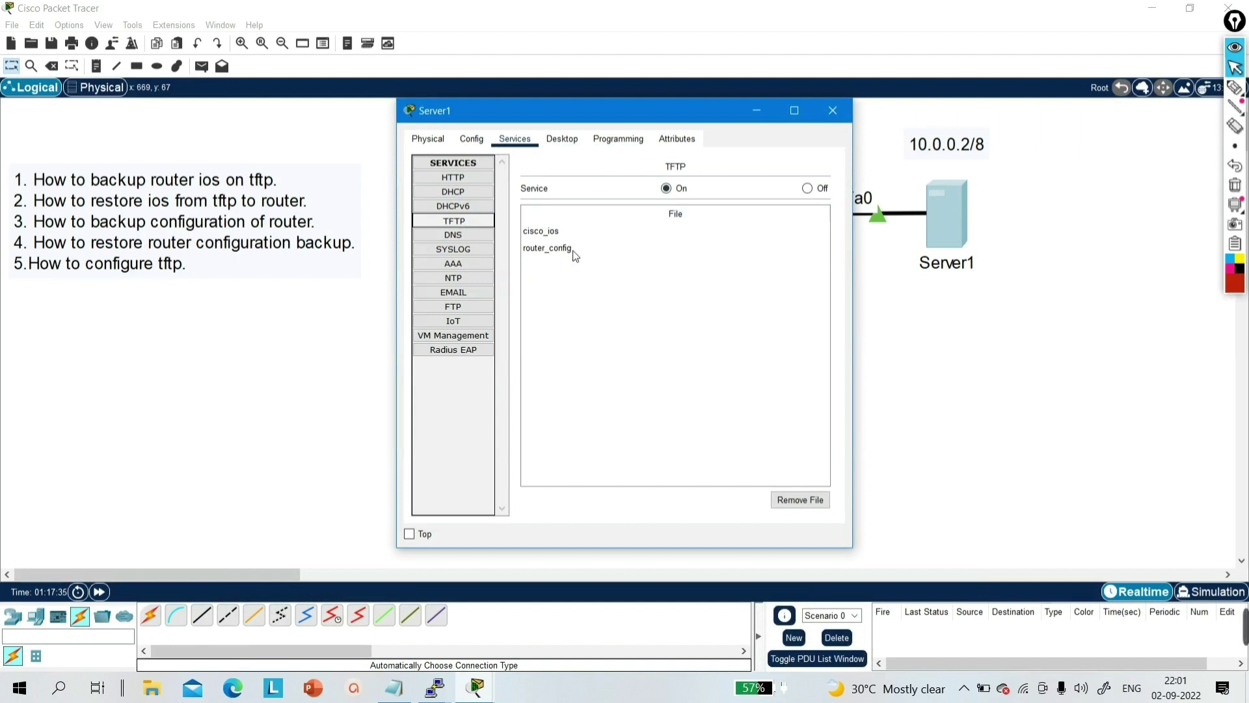
click(554, 238)
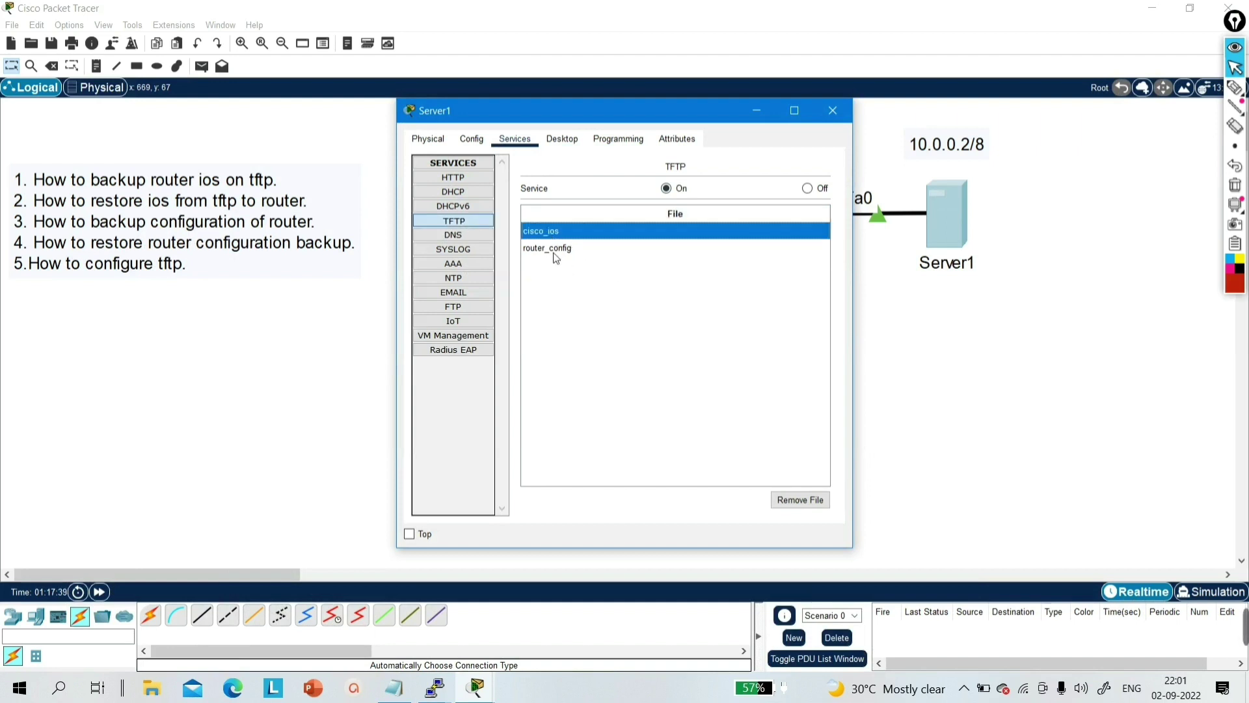
click(554, 253)
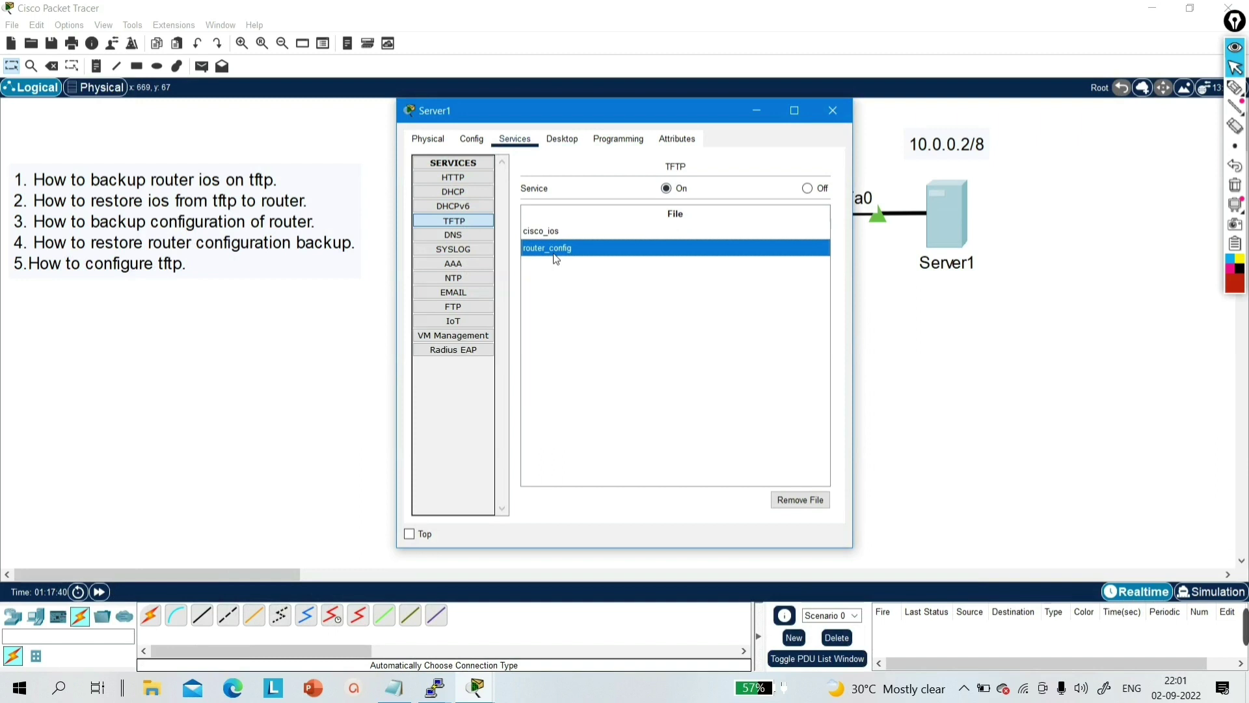
click(837, 109)
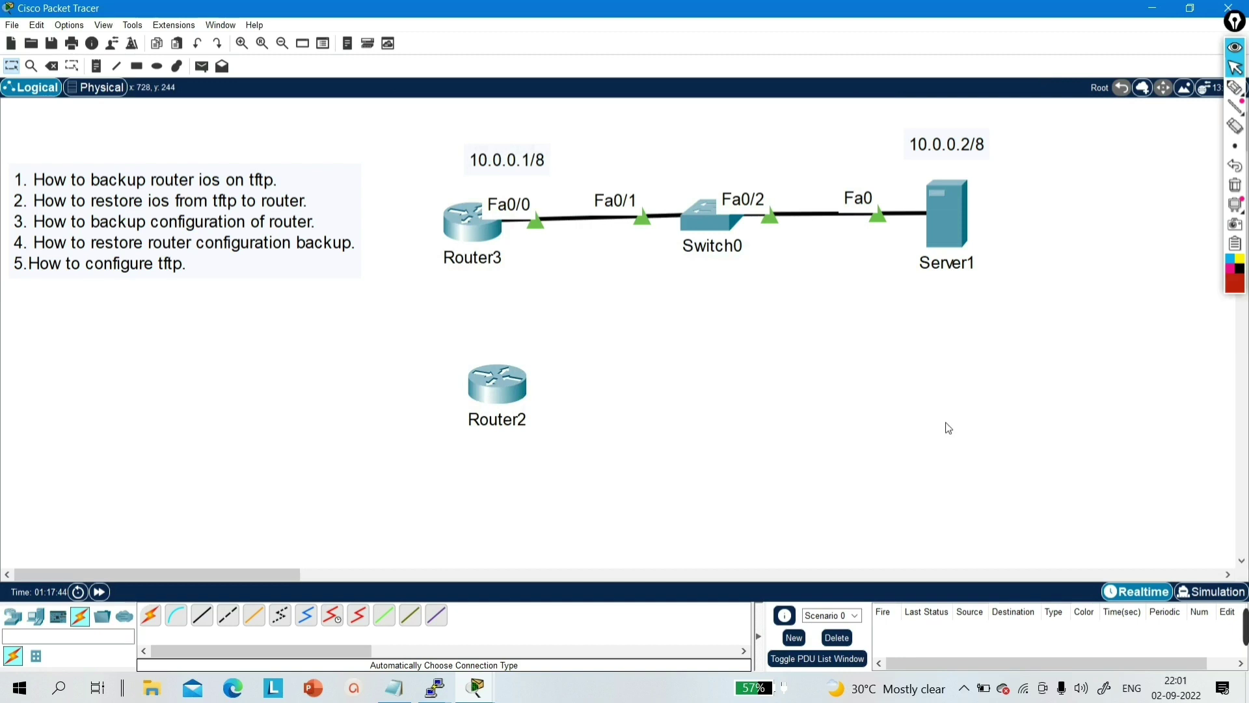
drag(399, 345, 606, 510)
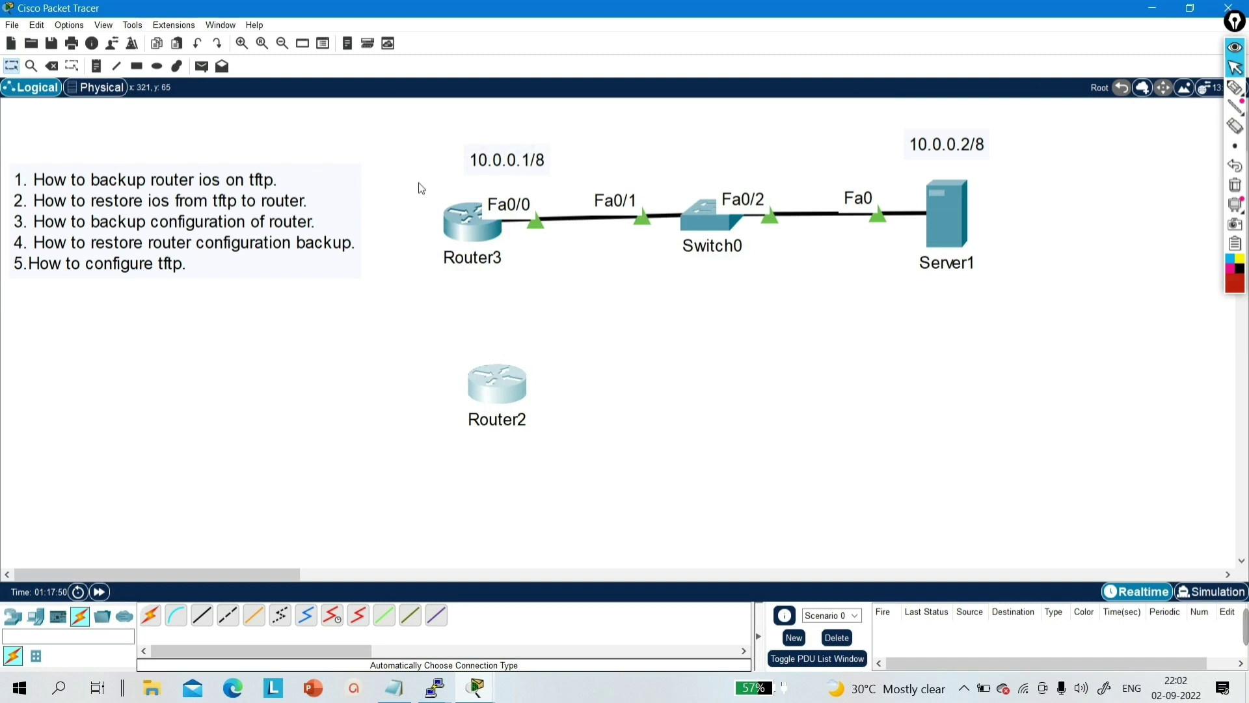
- Connect Router2 to Switch0 with a Copper Straight-Through cable
mouse_move(419, 184)
mouse_down()
mouse_move(552, 312)
mouse_move(425, 189)
mouse_up()
drag(429, 325, 566, 454)
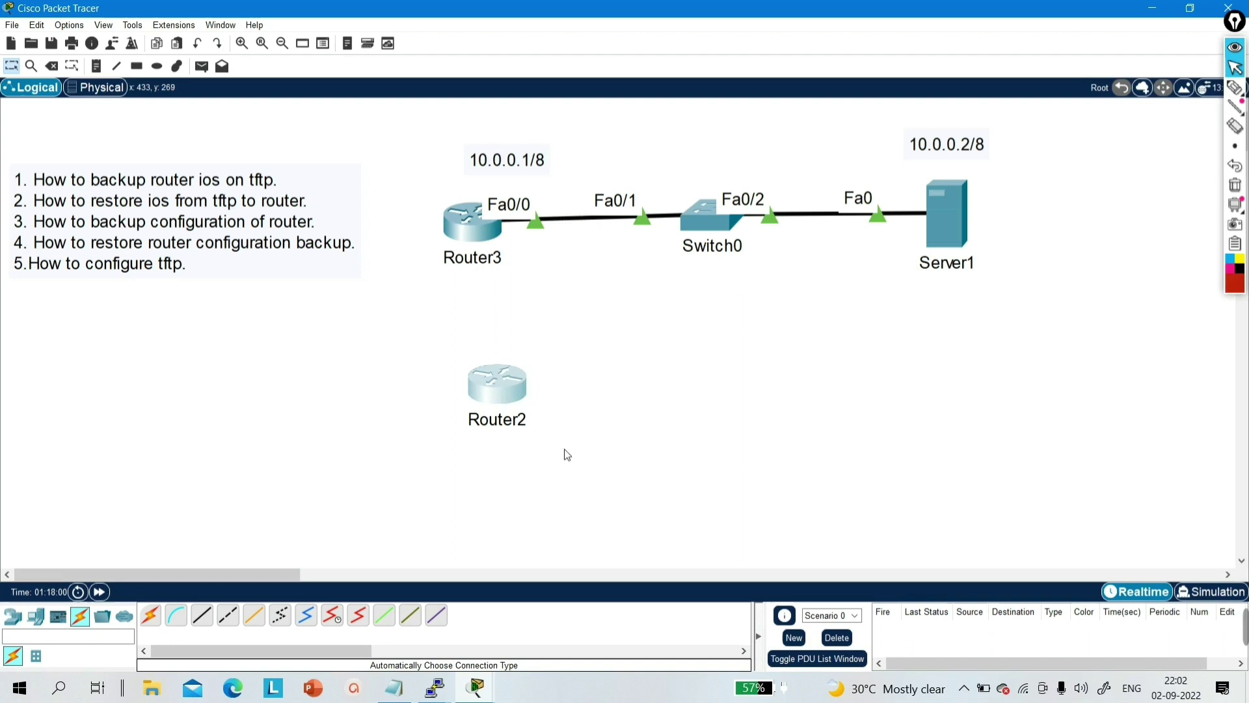
click(390, 414)
click(202, 615)
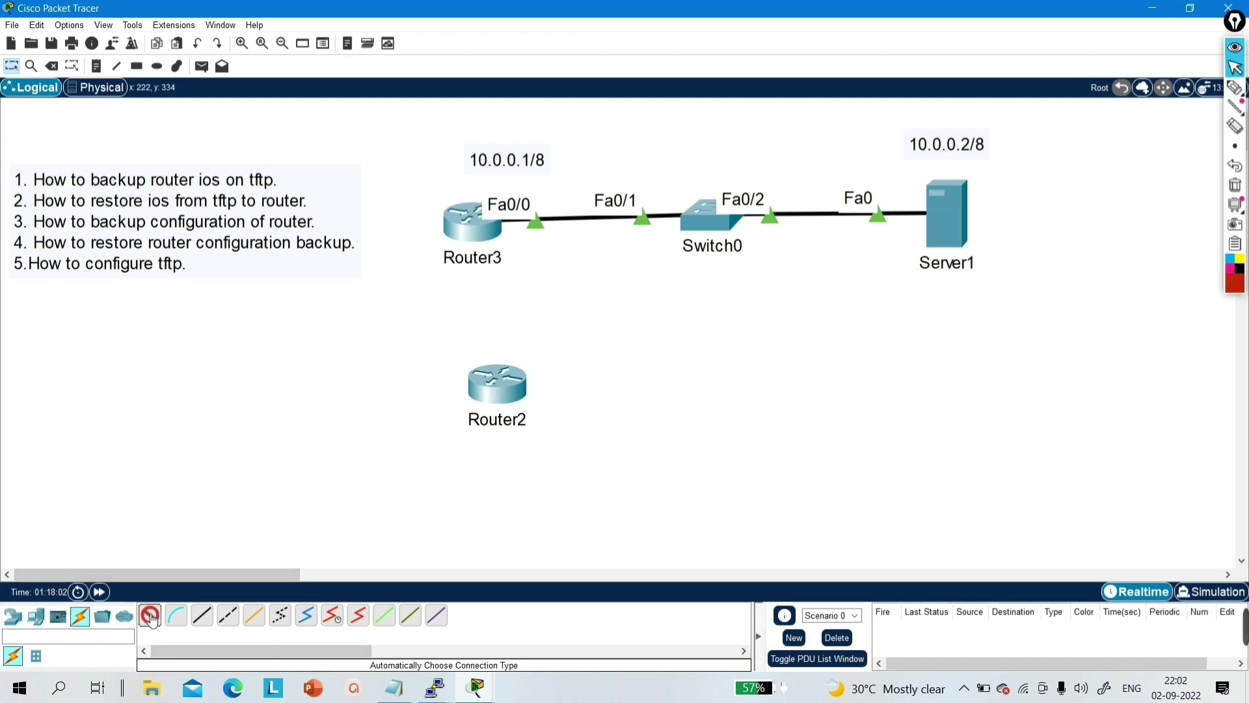
click(498, 384)
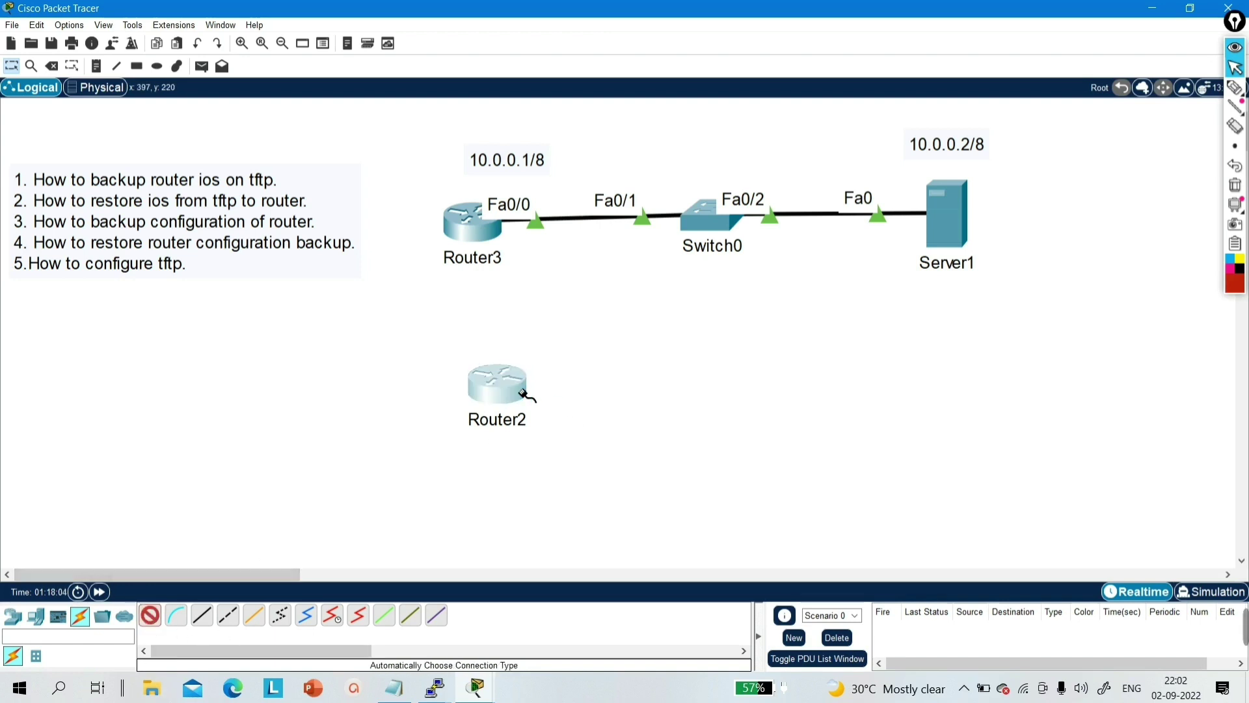
click(704, 225)
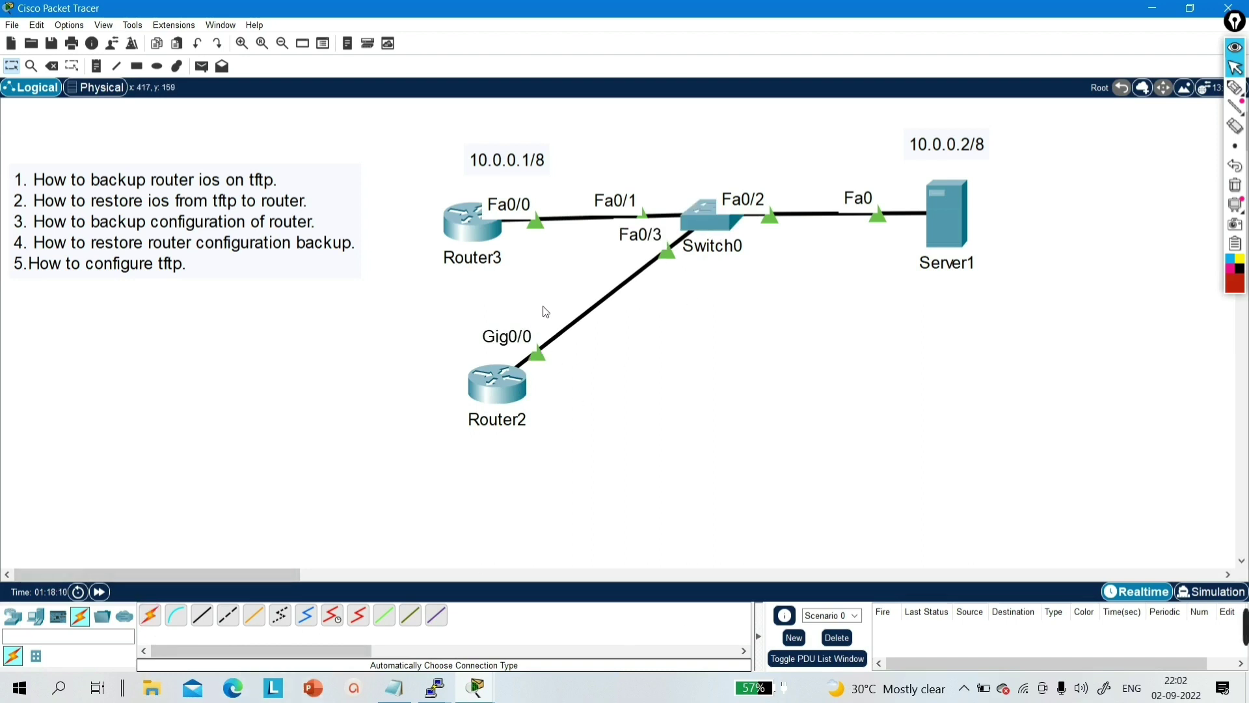
- Delete Router2 and its cable, confirming the removal
drag(544, 306, 585, 365)
drag(427, 337, 551, 451)
key(Delete)
key(Return)
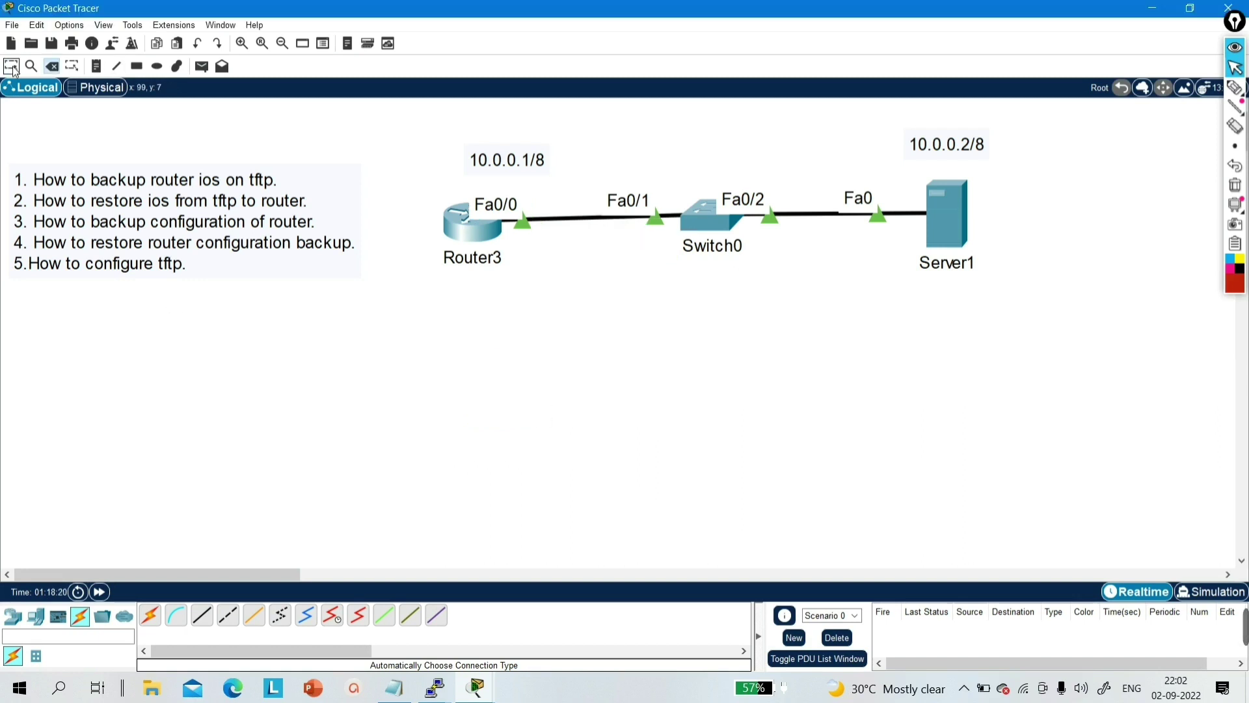
- Place a 2811 router, Router4, and auto-connect it to Switch0's Fa0/3
click(13, 615)
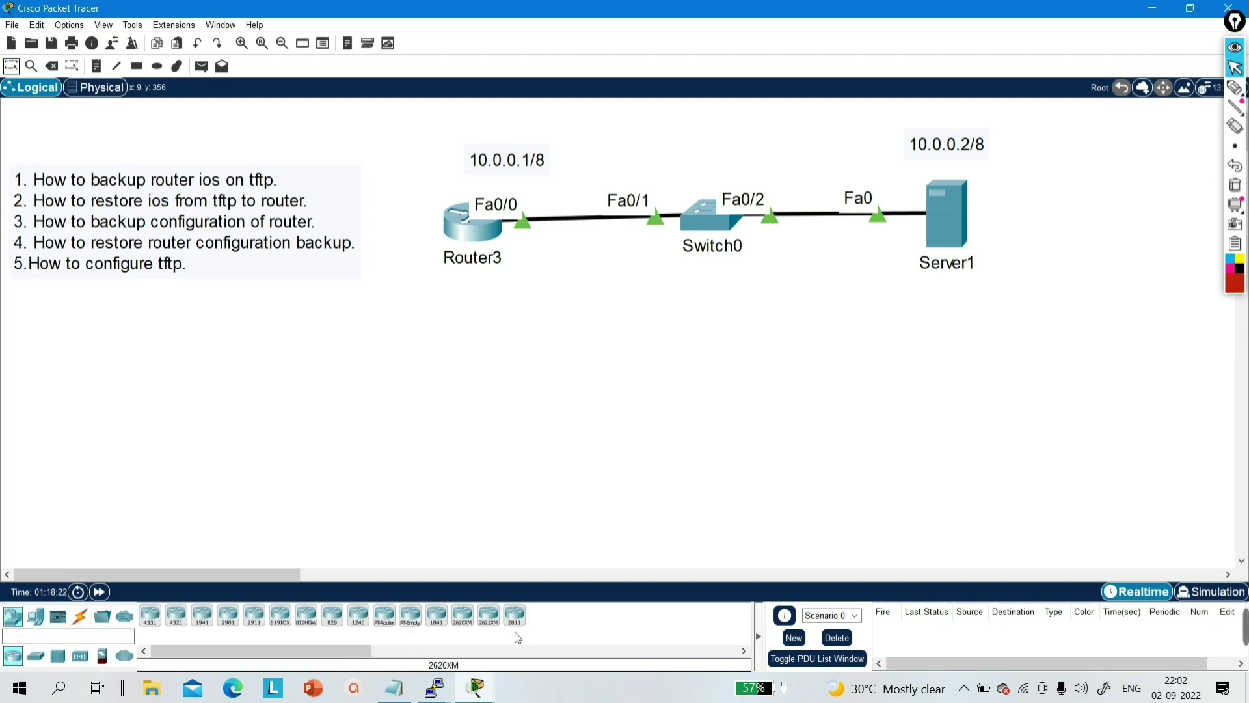
drag(515, 618, 522, 369)
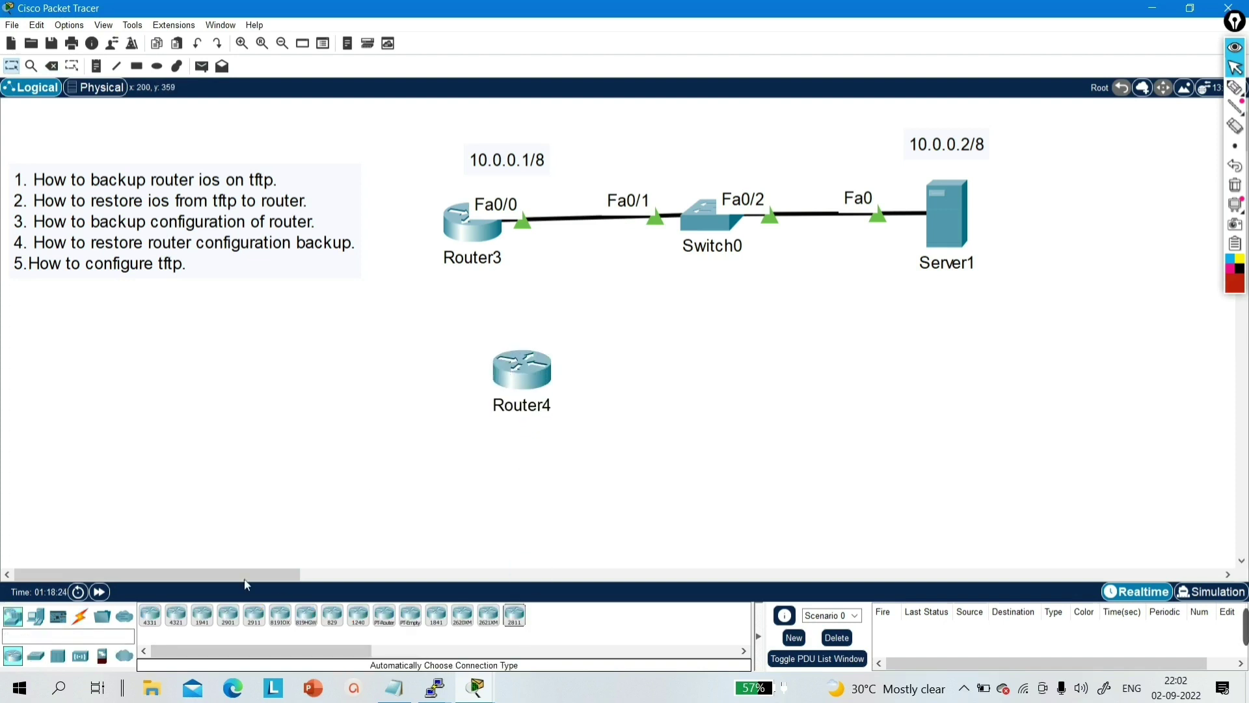
click(80, 617)
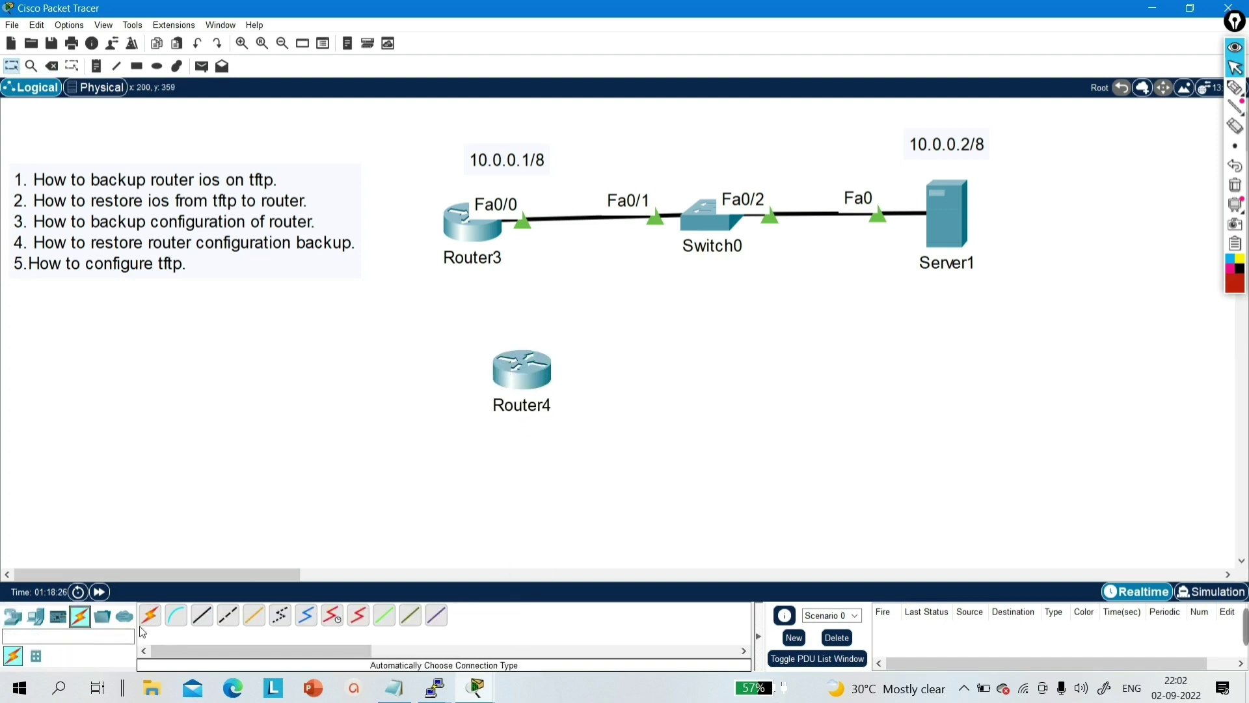
click(150, 615)
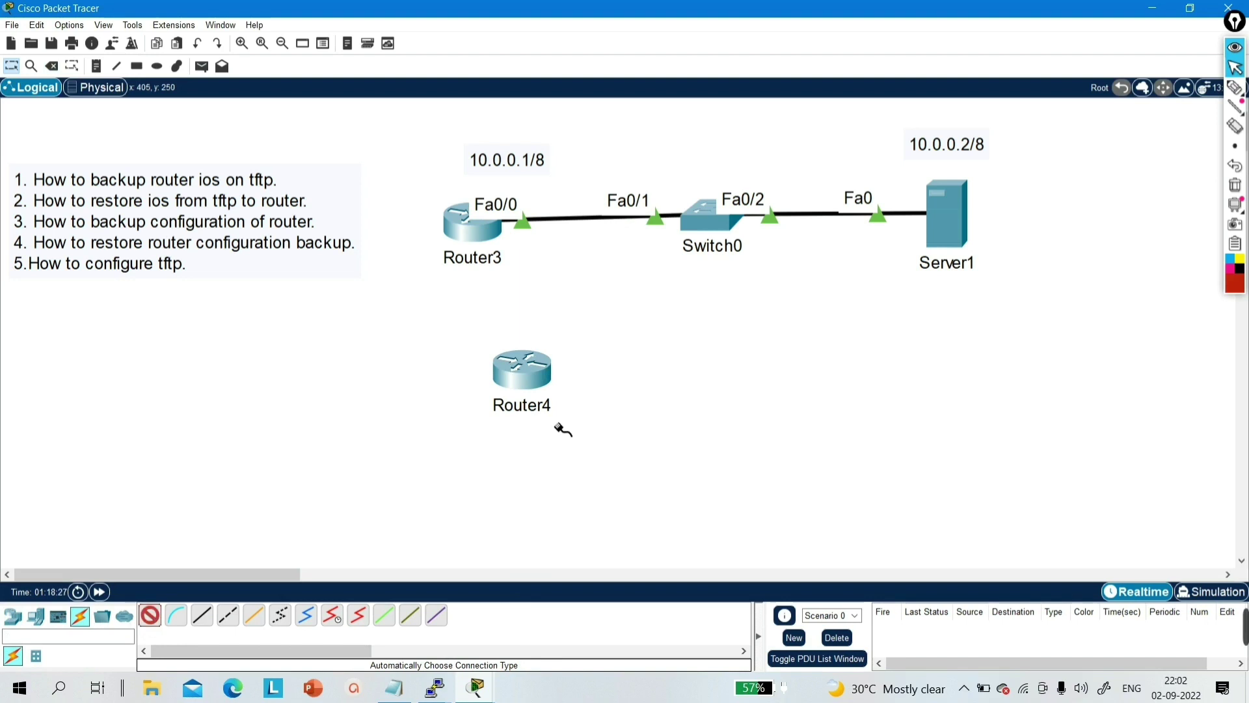
click(545, 384)
click(713, 224)
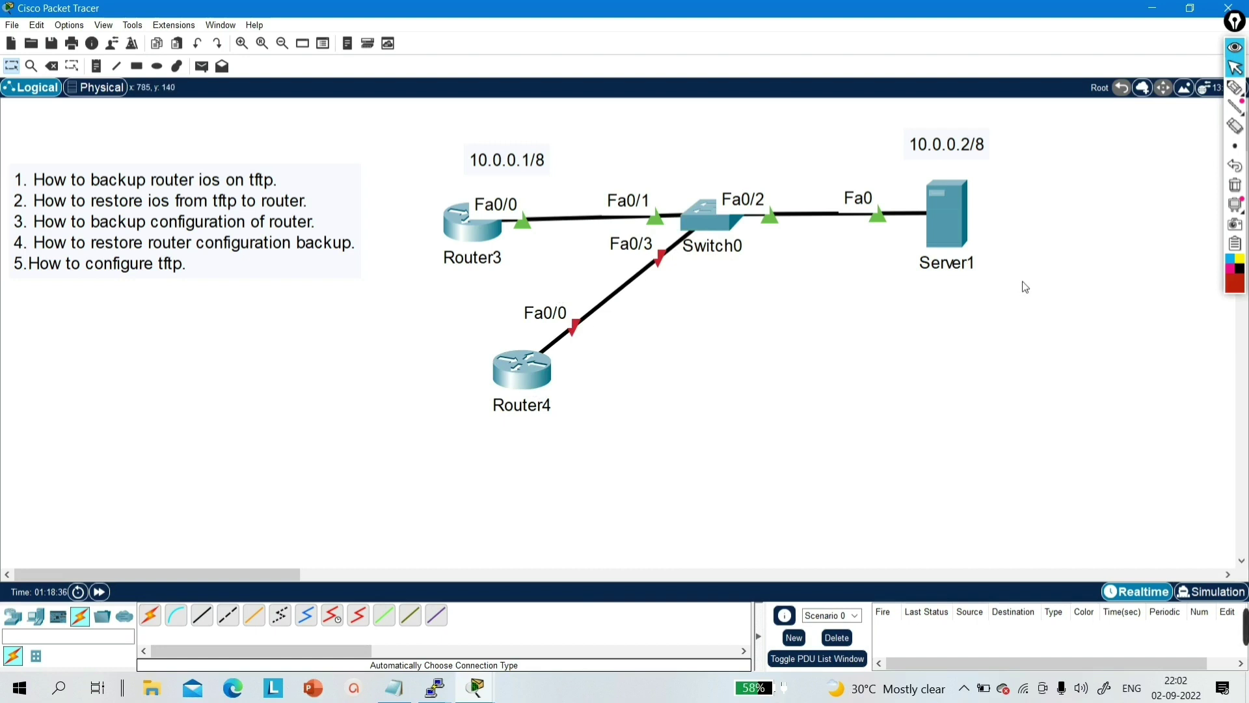
- Rearrange the canvas and open Router4's device window maximized
drag(1026, 287, 956, 251)
drag(521, 473, 373, 351)
drag(657, 346, 524, 293)
click(521, 369)
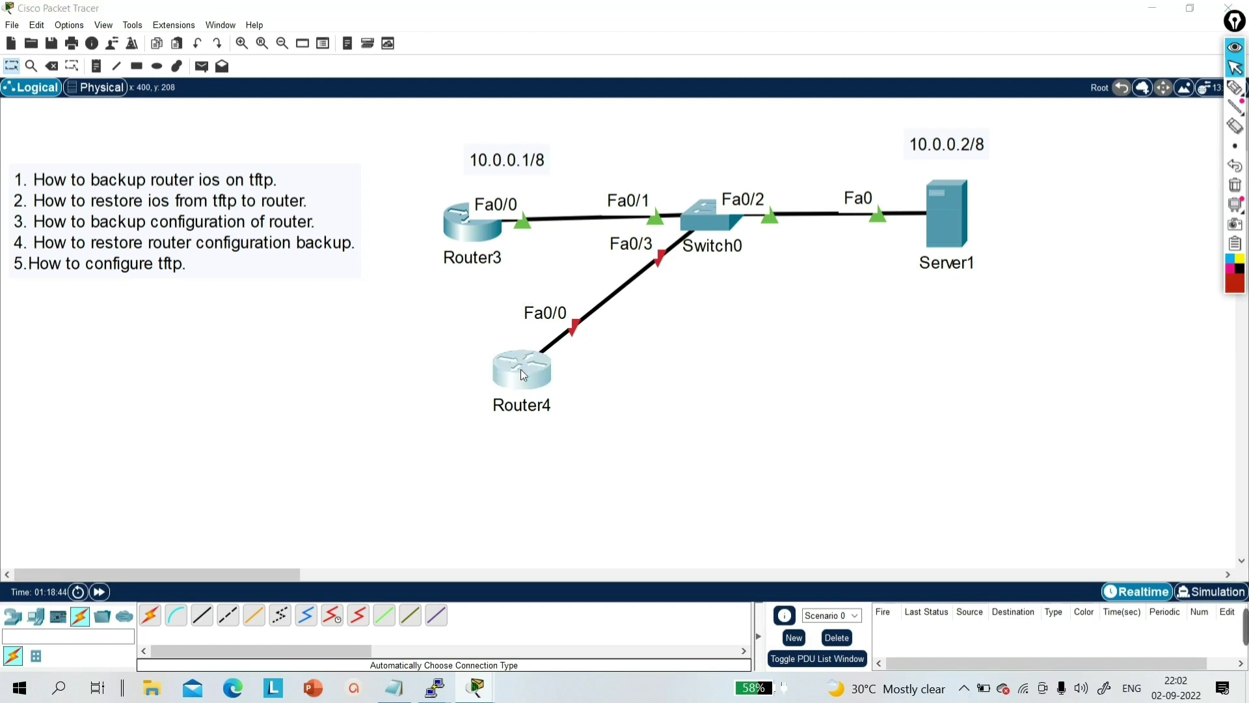
click(795, 112)
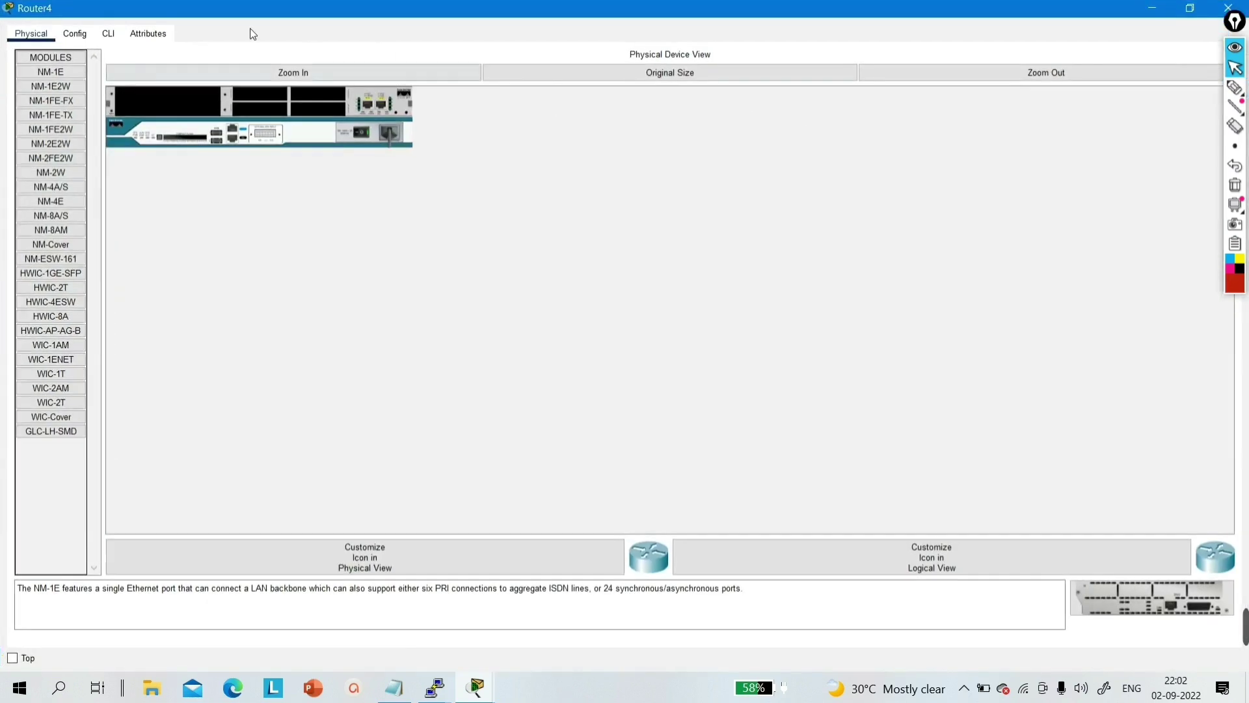
- In Router4's CLI, decline initial setup and enter FastEthernet0/0 configuration mode
click(108, 34)
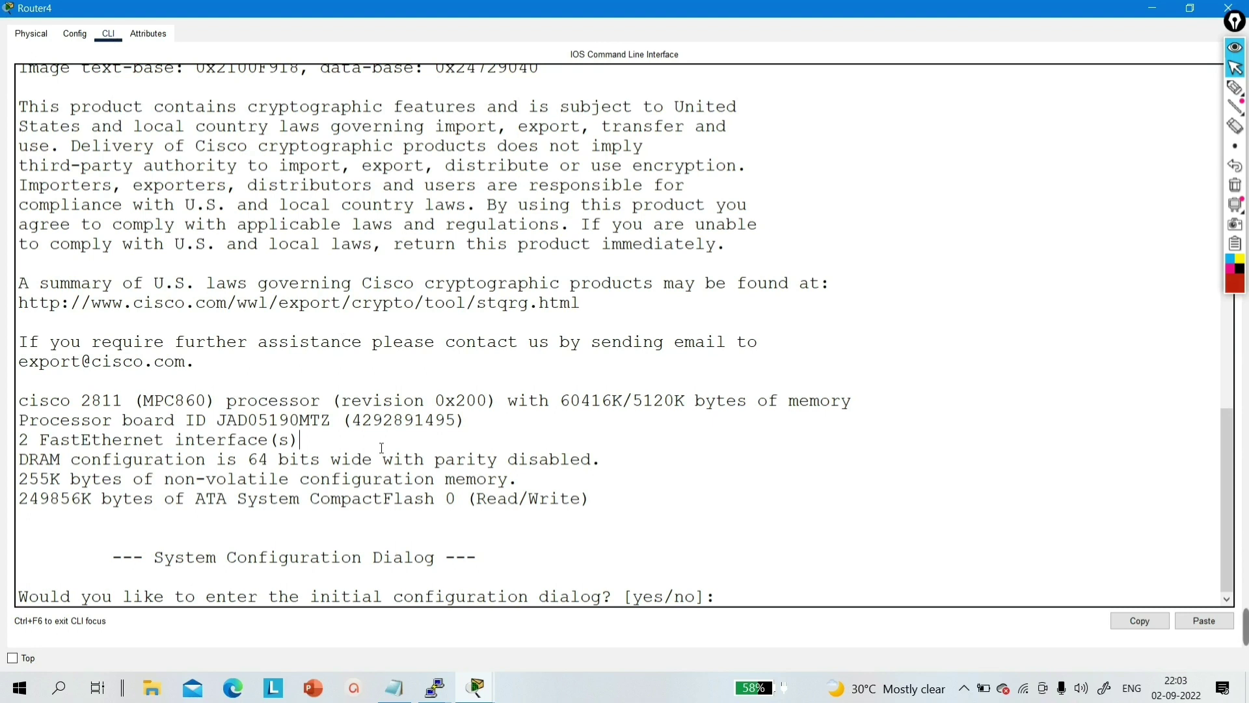
key(Return)
text(no)
key(Return)
key(Return)
key(Return)
key(Return)
key(Return)
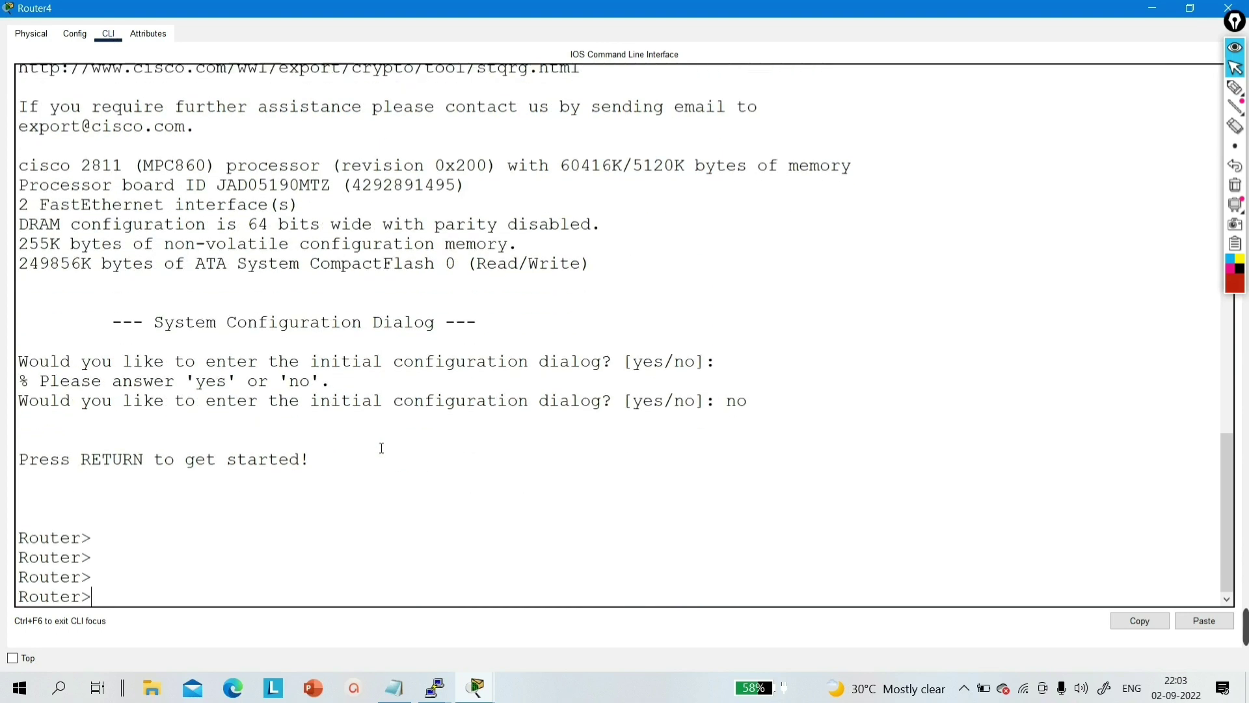
text(en)
key(Return)
key(Return)
key(Return)
key(Return)
text(co)
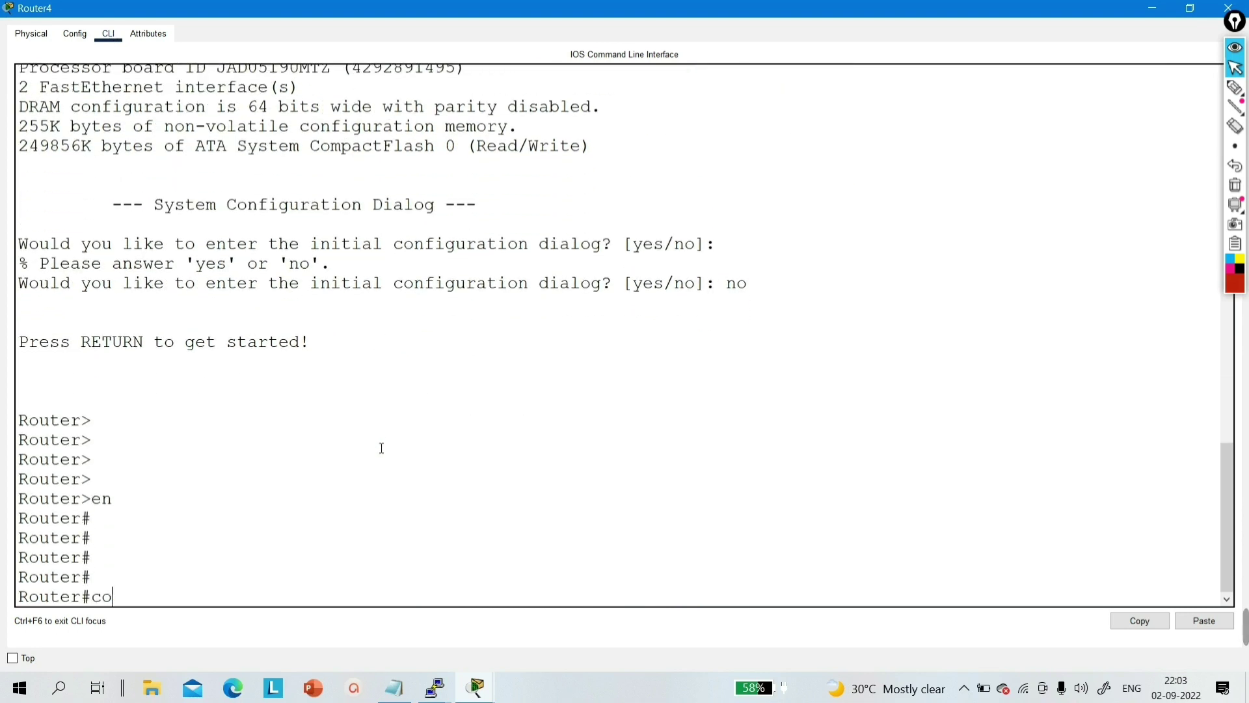
text(nf)
key(Tab)
key(Return)
key(Return)
key(Return)
key(Return)
text(in)
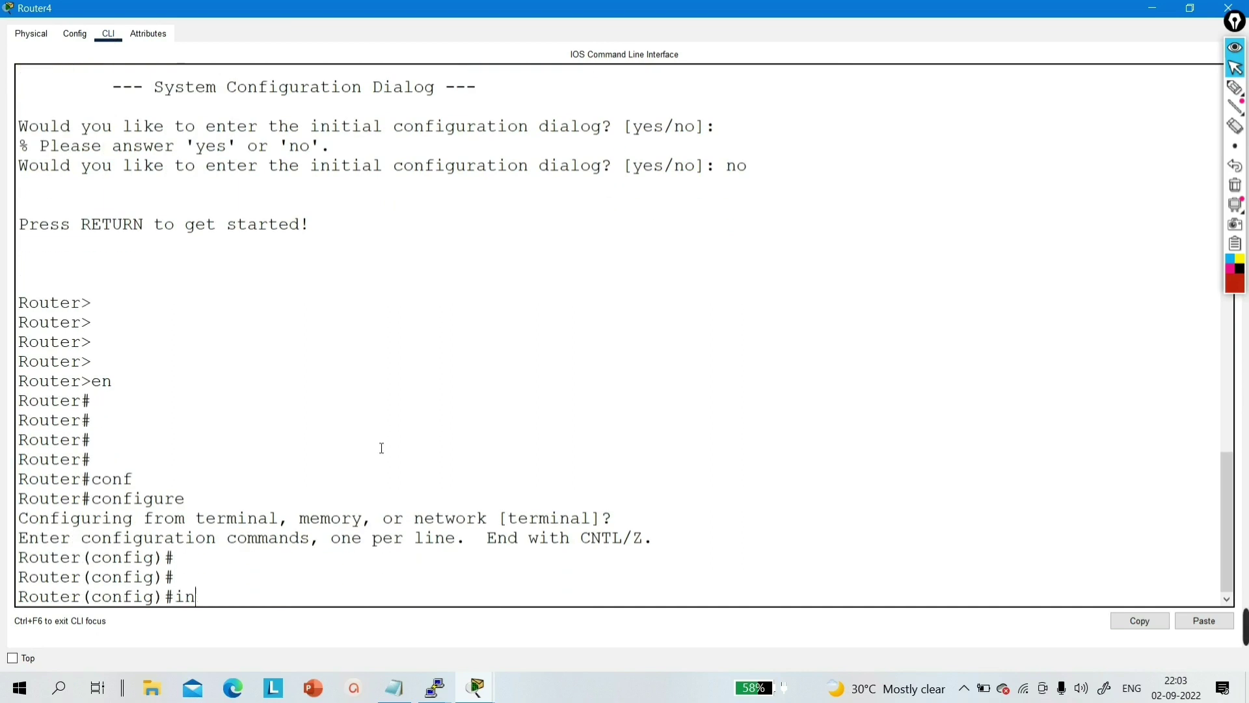
text(t f0/0)
key(Return)
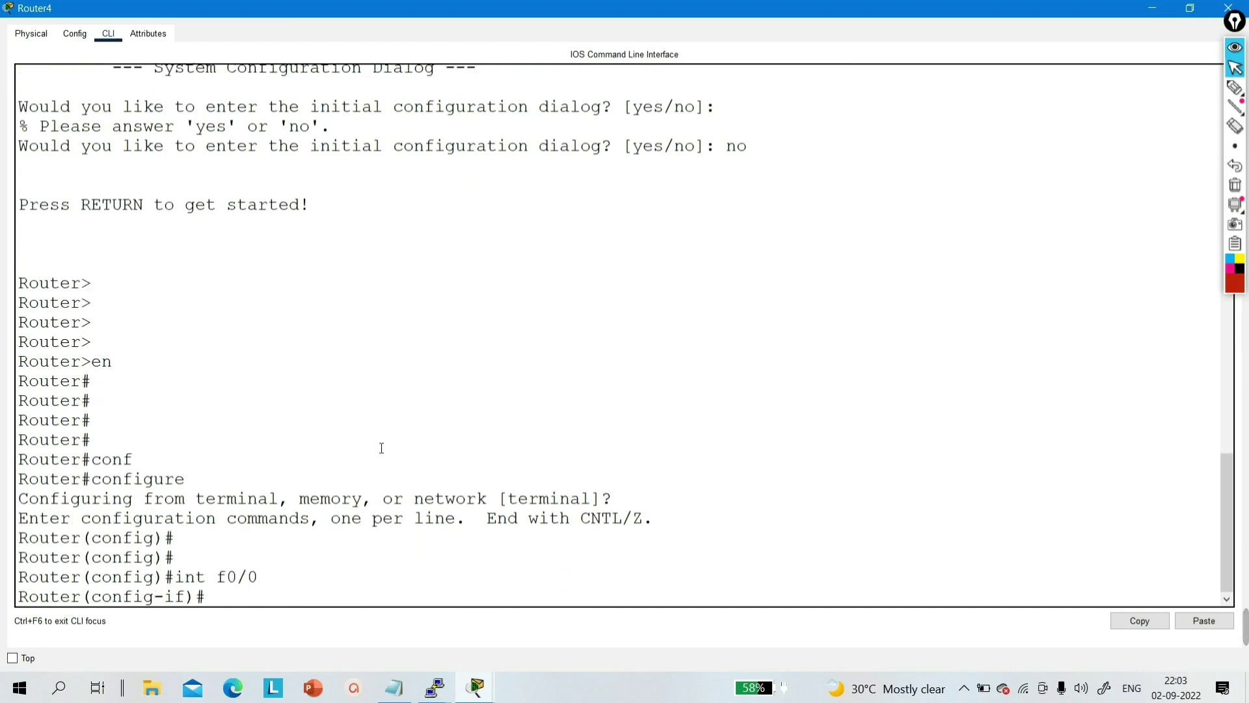
- Enable Fa0/0 with no shutdown and assign it 10.0.0.3 255.0.0.0
text(no sh)
key(Tab)
key(Return)
text(ip ad)
key(Tab)
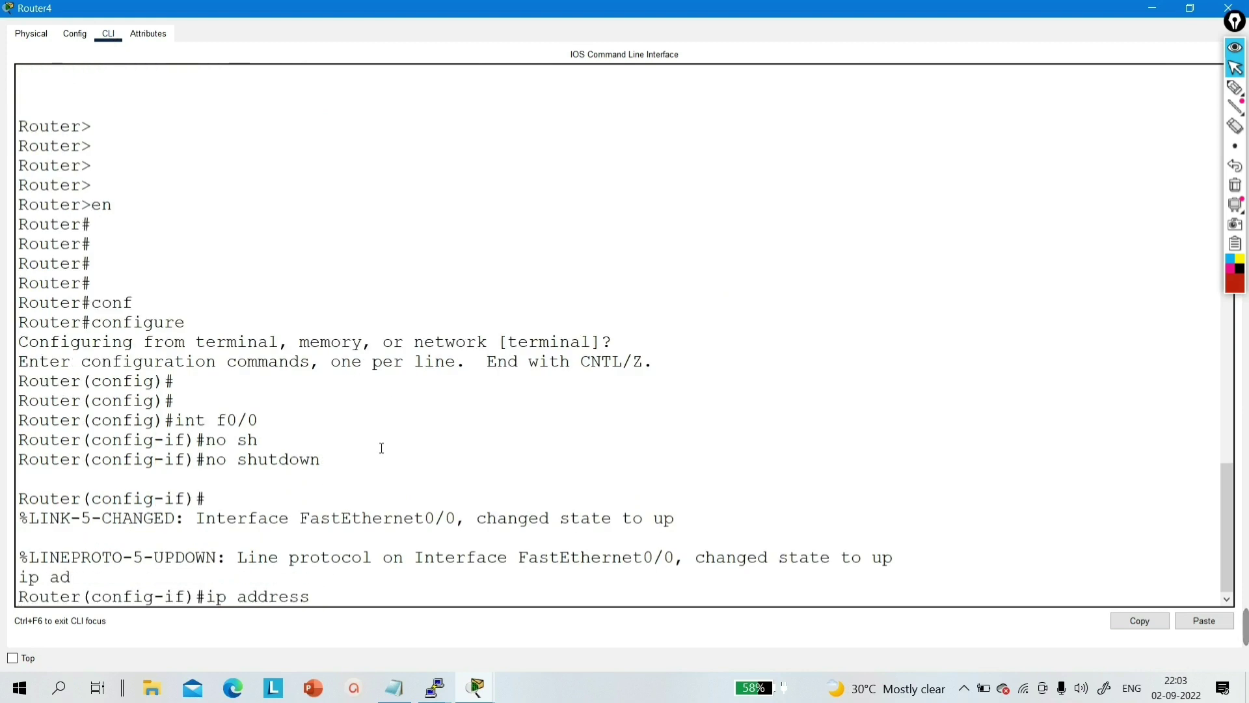
text(10.0.0.3 255.0.0.0)
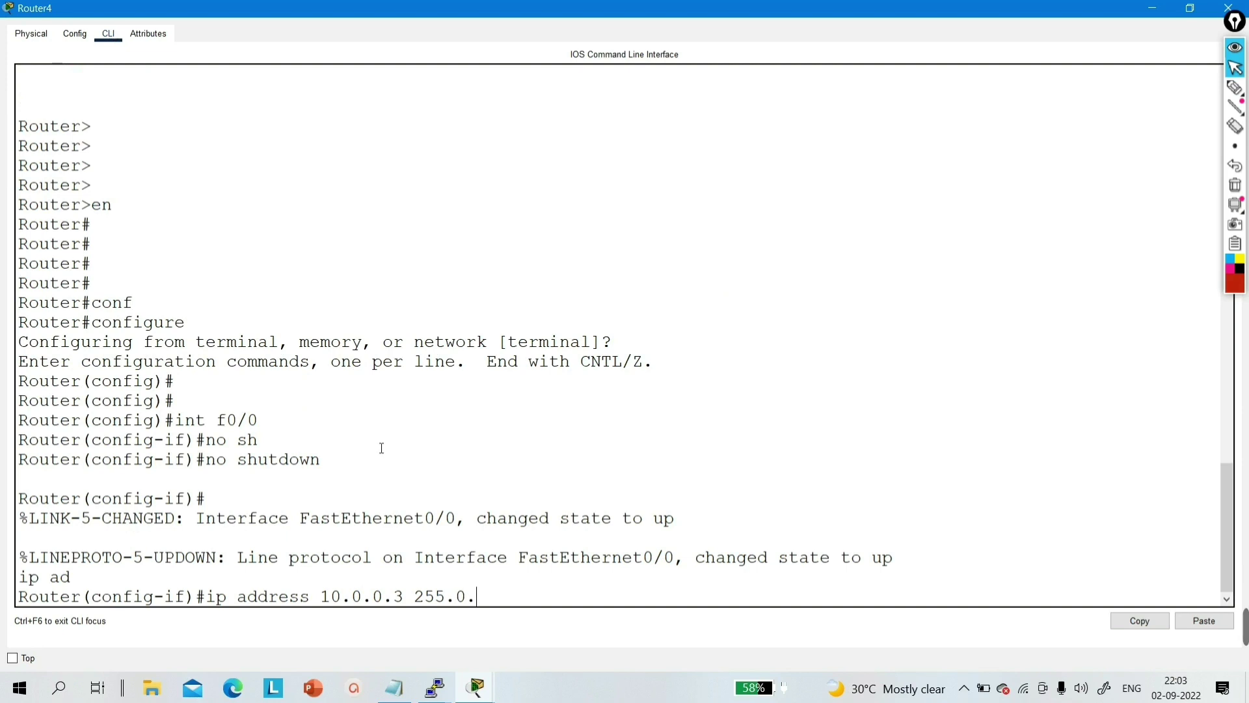
key(Return)
- Return to privileged mode and ping the server at 10.0.0.2
key(Return)
key(Return)
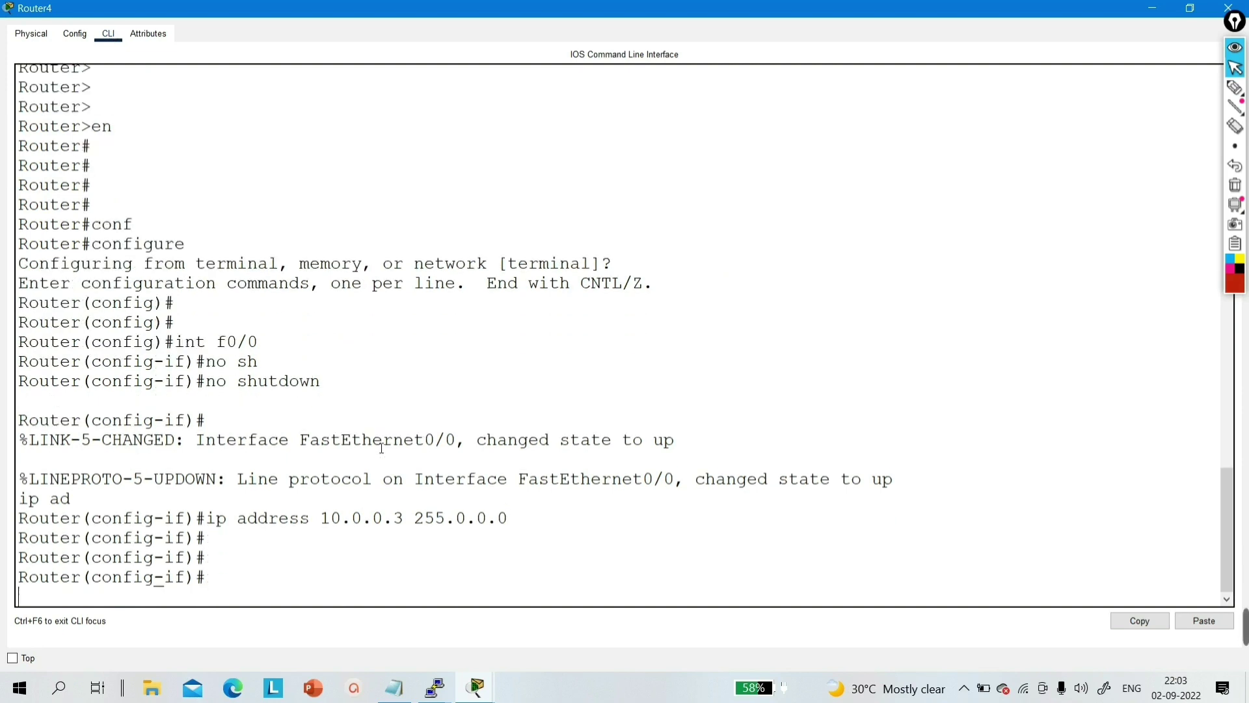
key(ctrl+z)
key(Return)
key(Return)
key(Return)
key(Return)
text(ping)
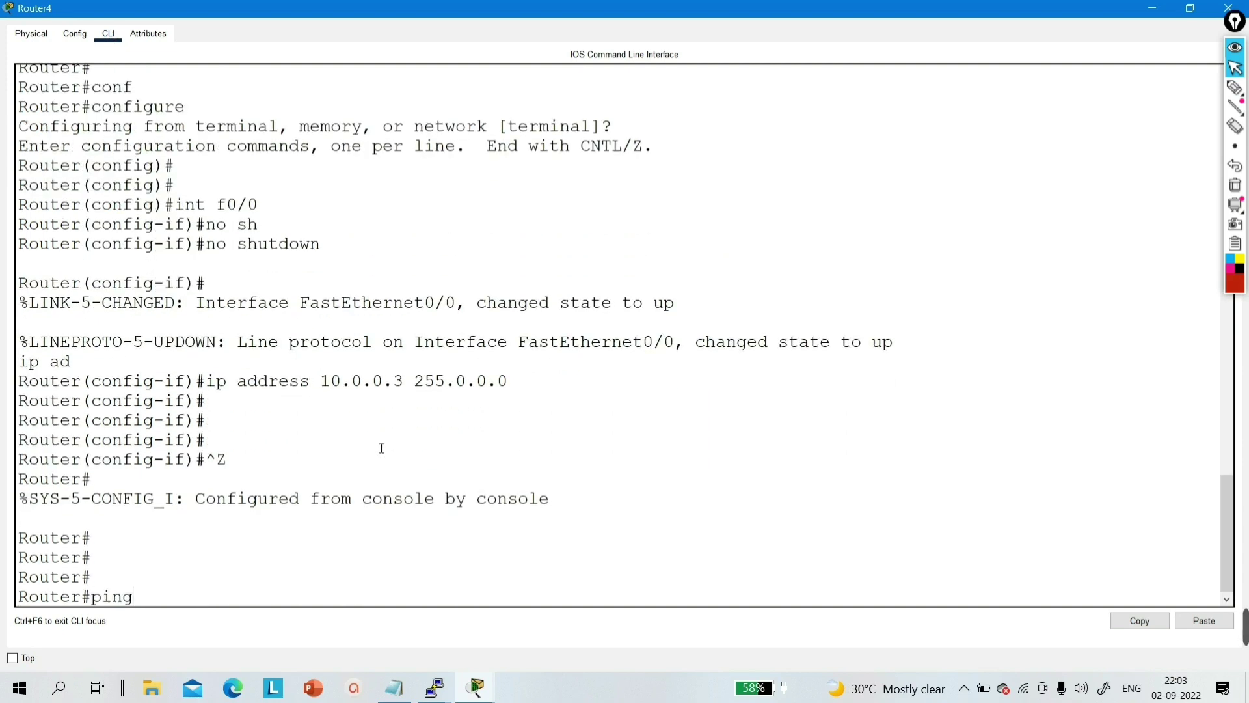
text( 10.0.0.2)
key(Return)
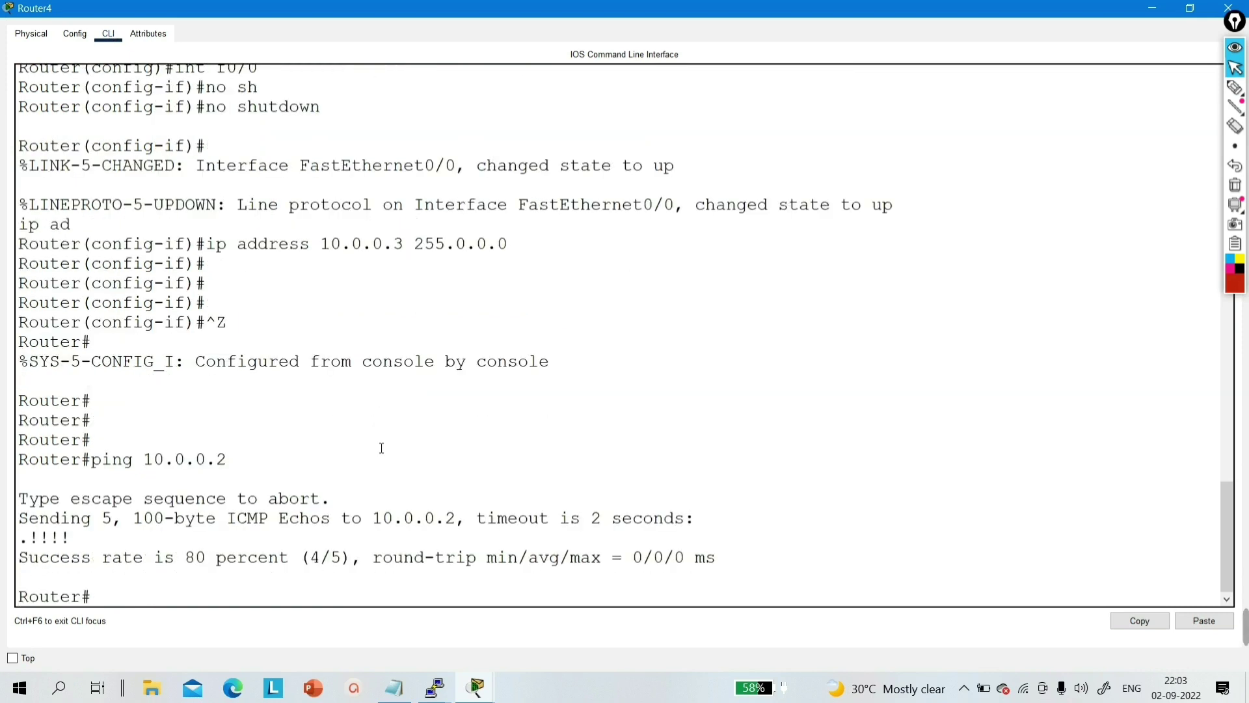
key(Return)
key(Return)
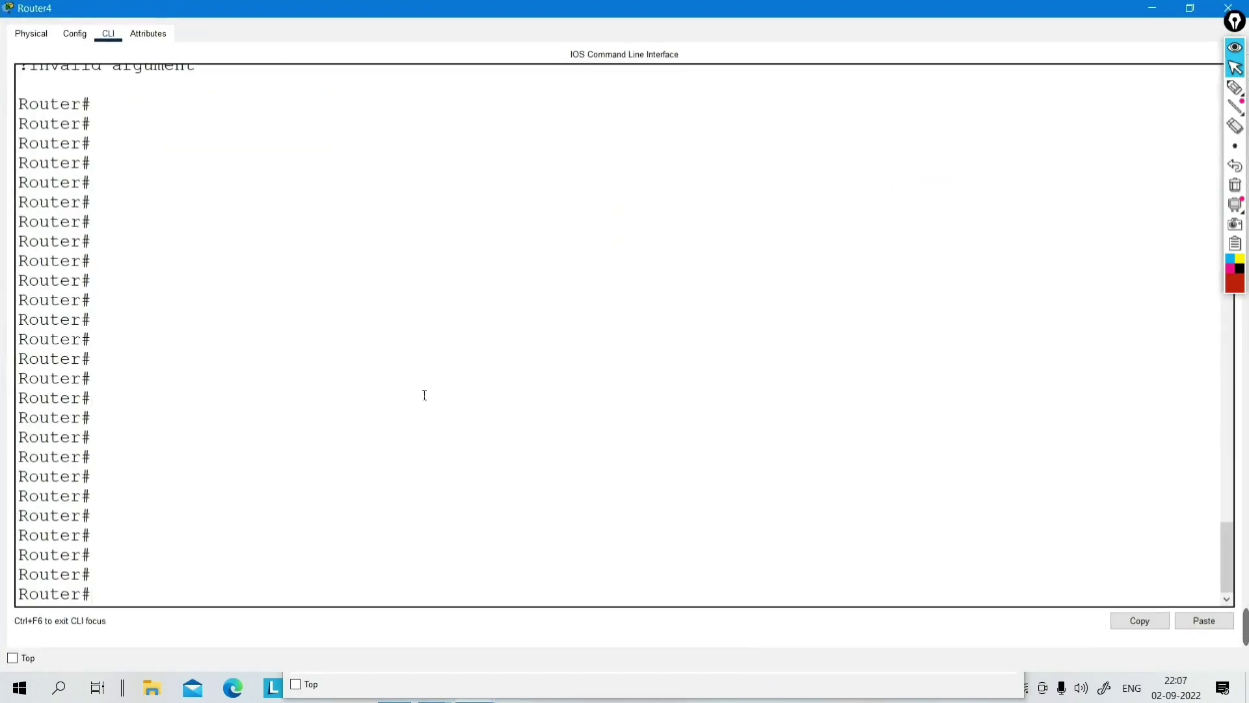
- Start copy tftp: running-config on Router4, giving 10.0.0.2 as the TFTP server
text(copy)
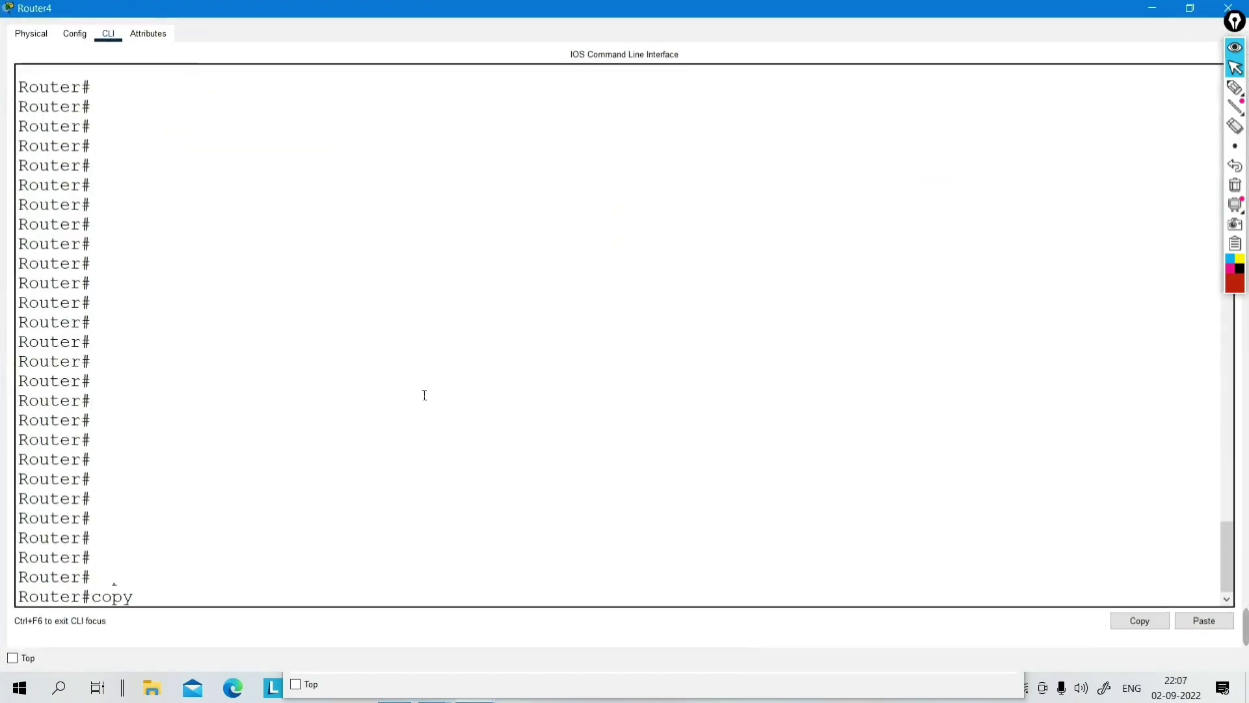
key(Tab)
text(tf)
key(Tab)
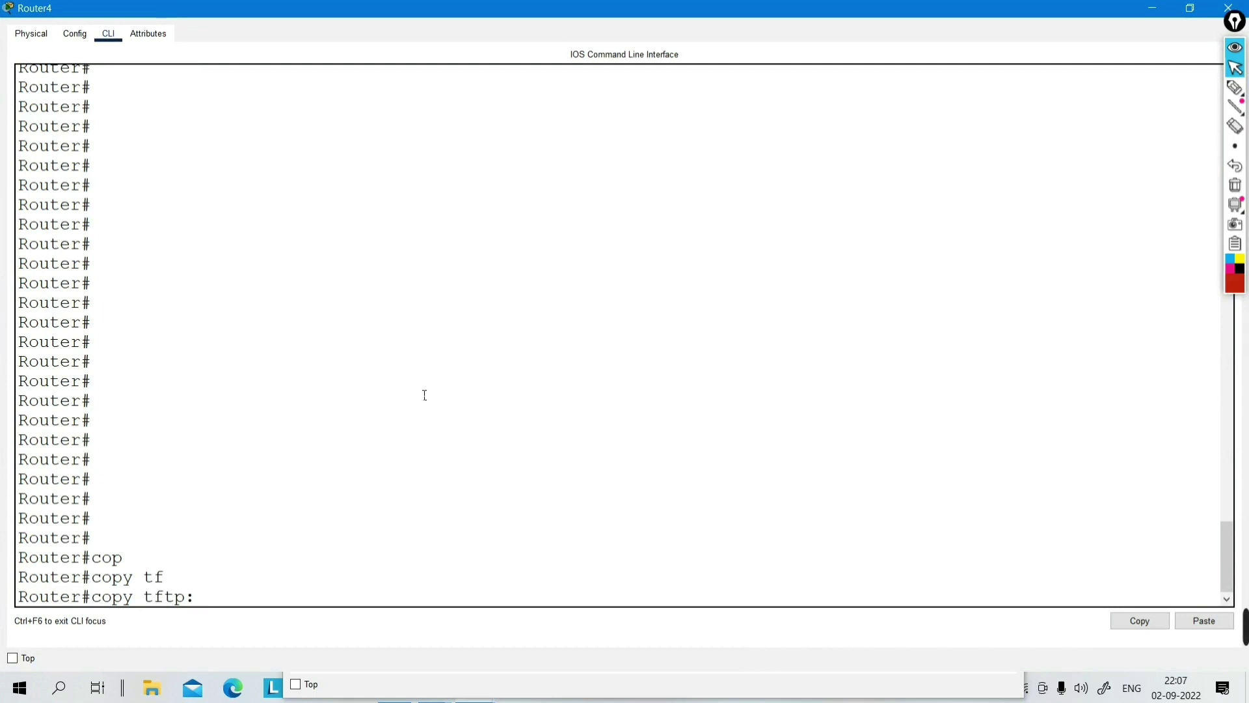
text(ru)
key(Tab)
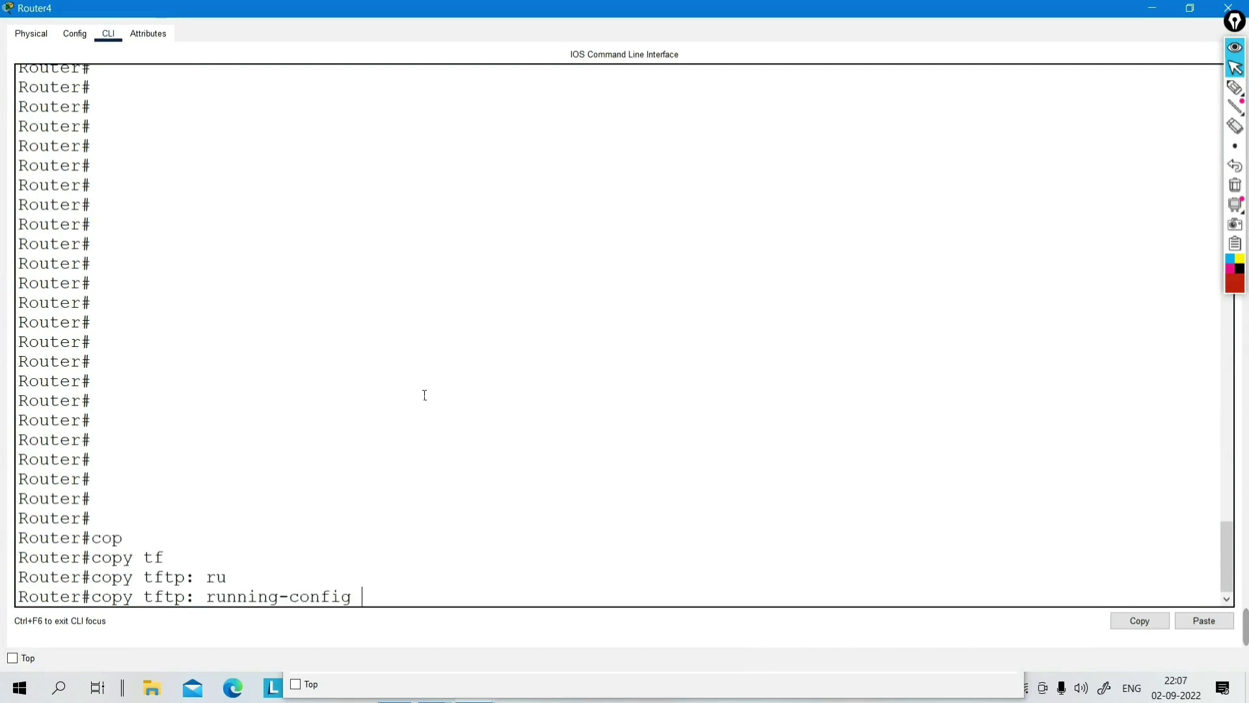
key(Return)
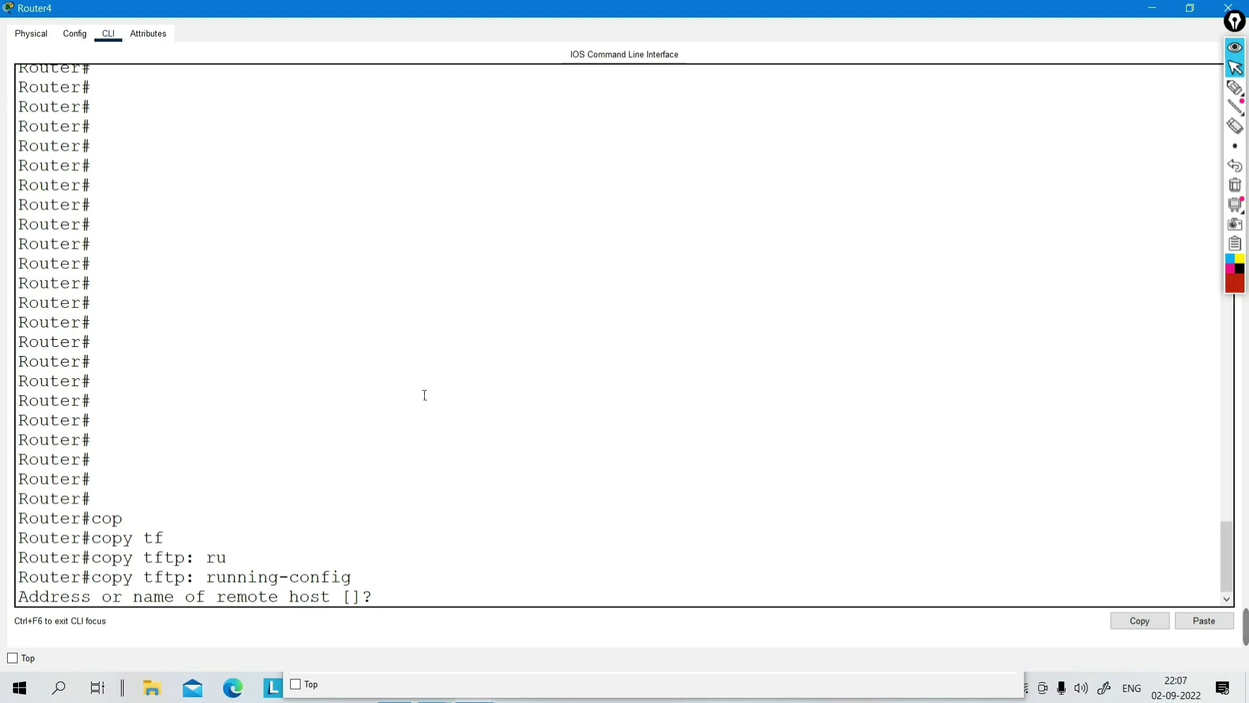
text(10.0.0.2)
key(Return)
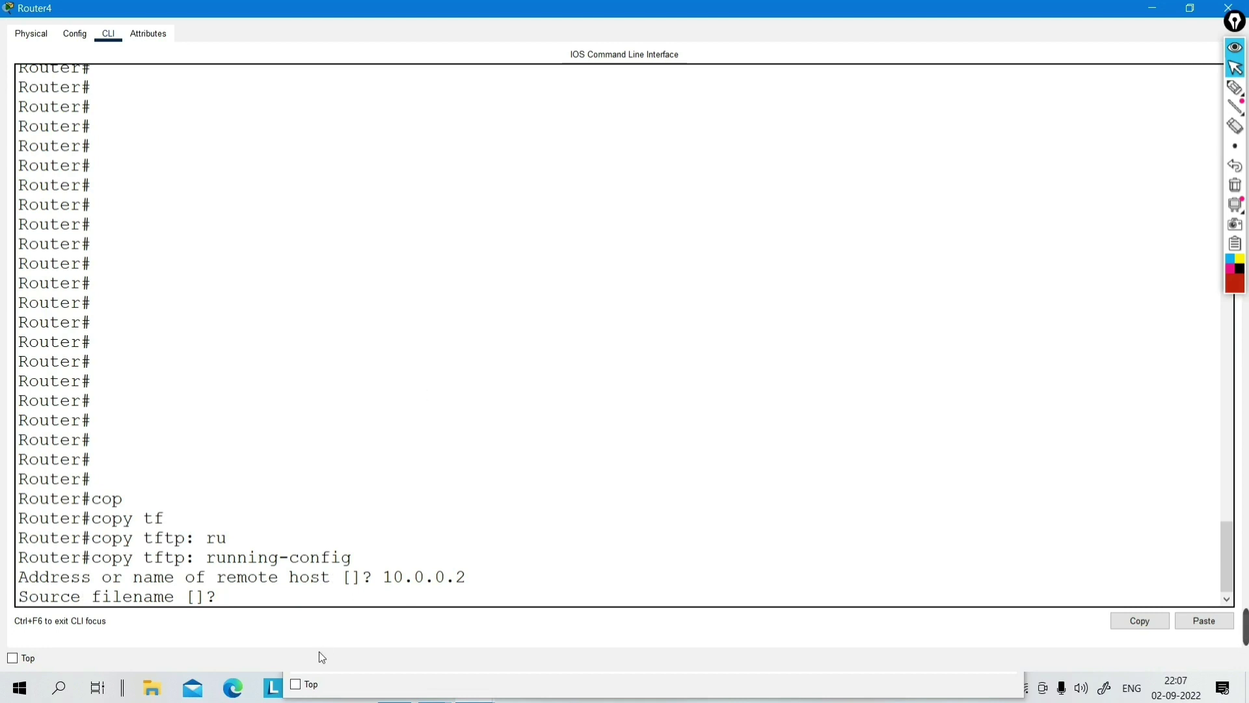
- Close the leftover Router3 window and return to Router4's window
click(764, 691)
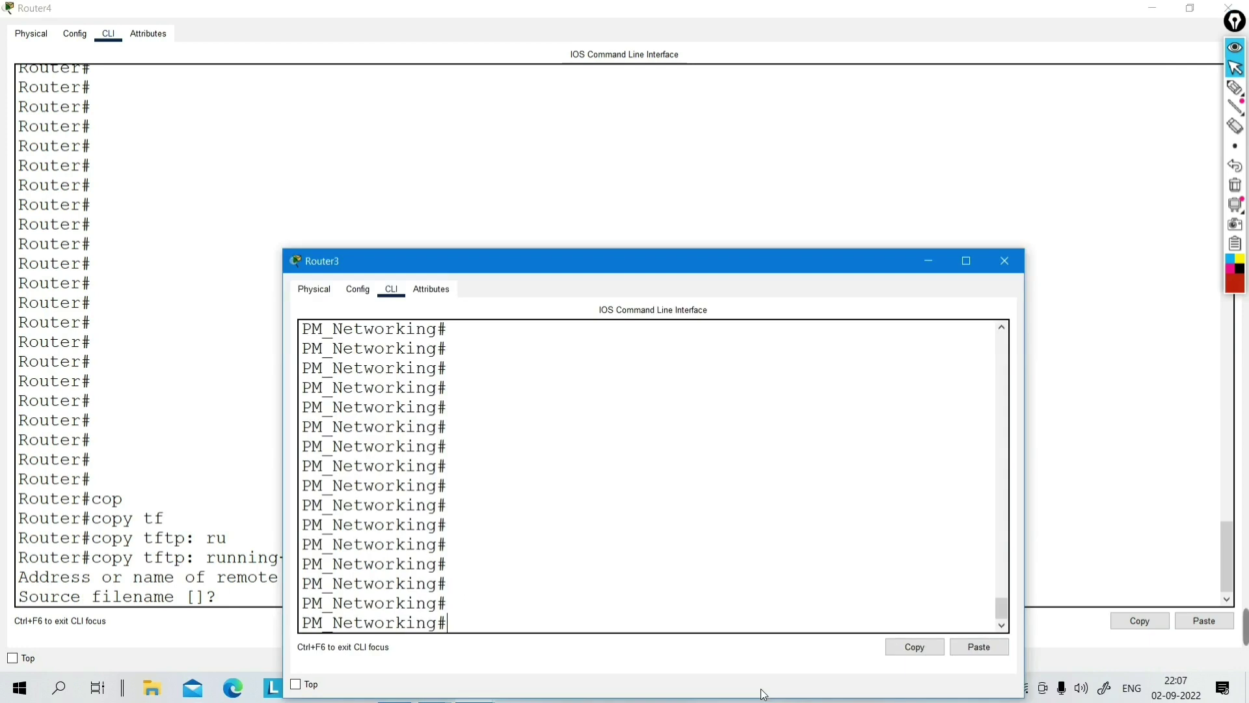
click(1011, 271)
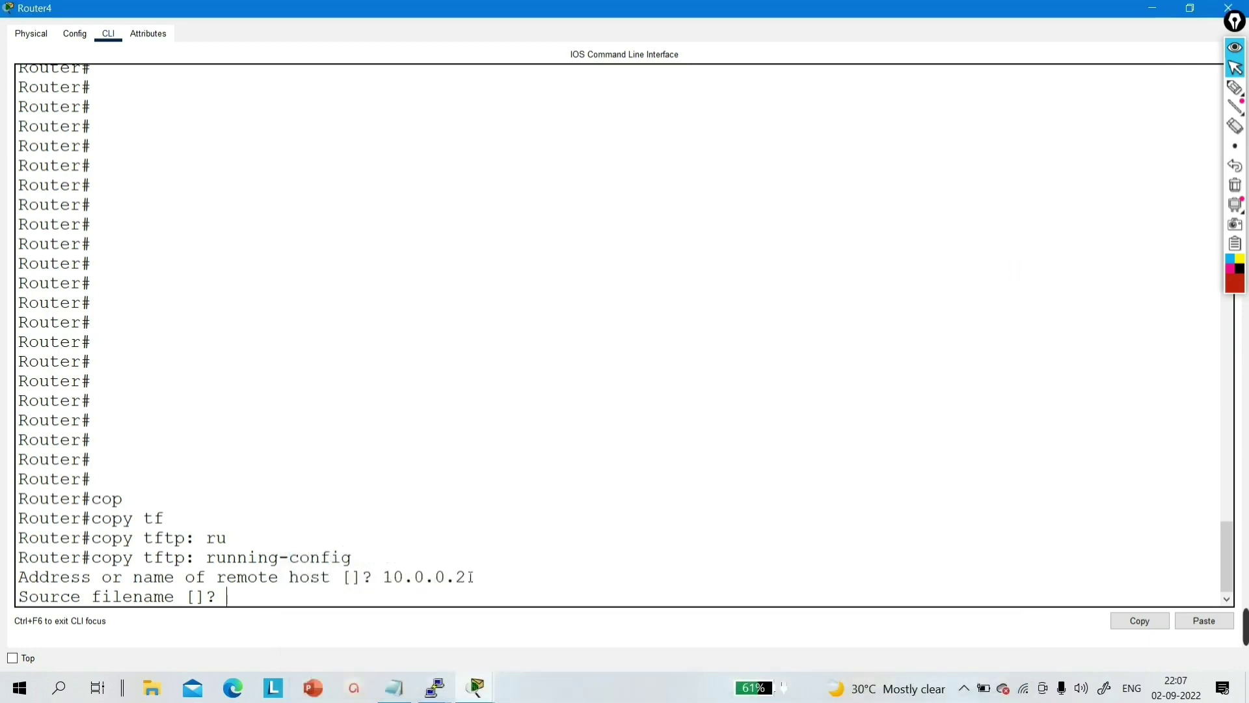
mouse_move(474, 693)
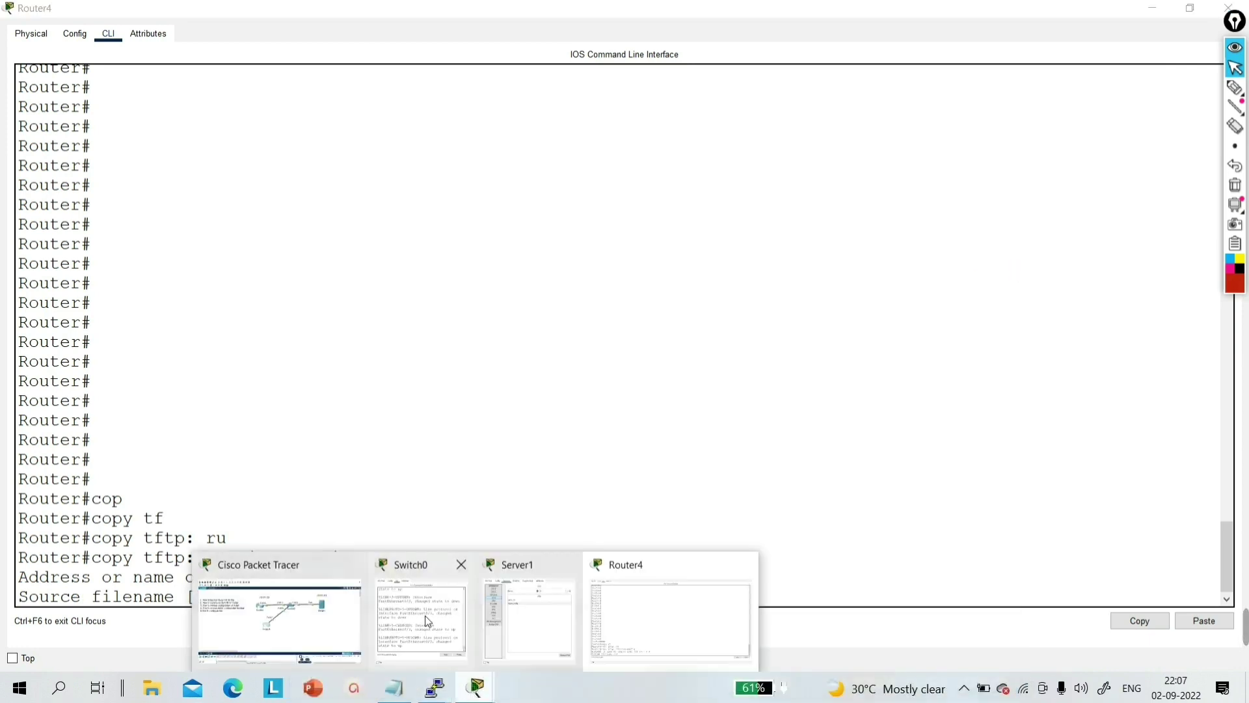
mouse_move(510, 620)
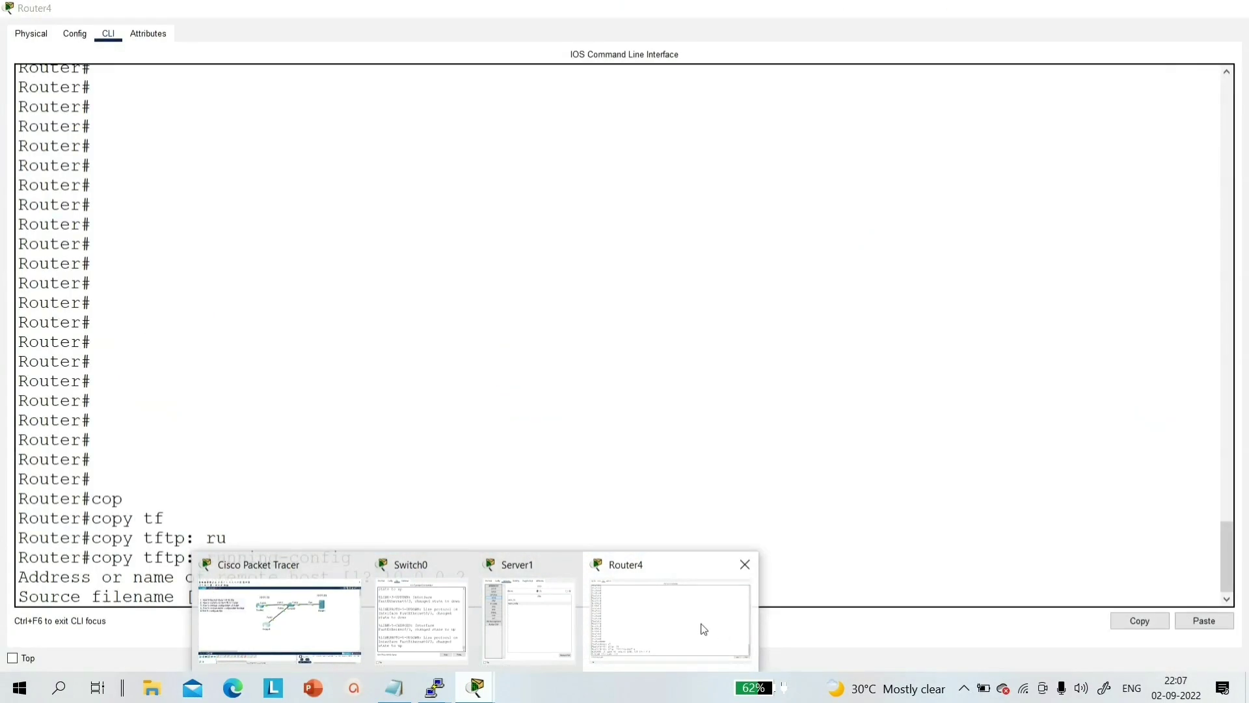
click(658, 621)
- Enter router_config as the source file and accept running-config as the destination
text(r)
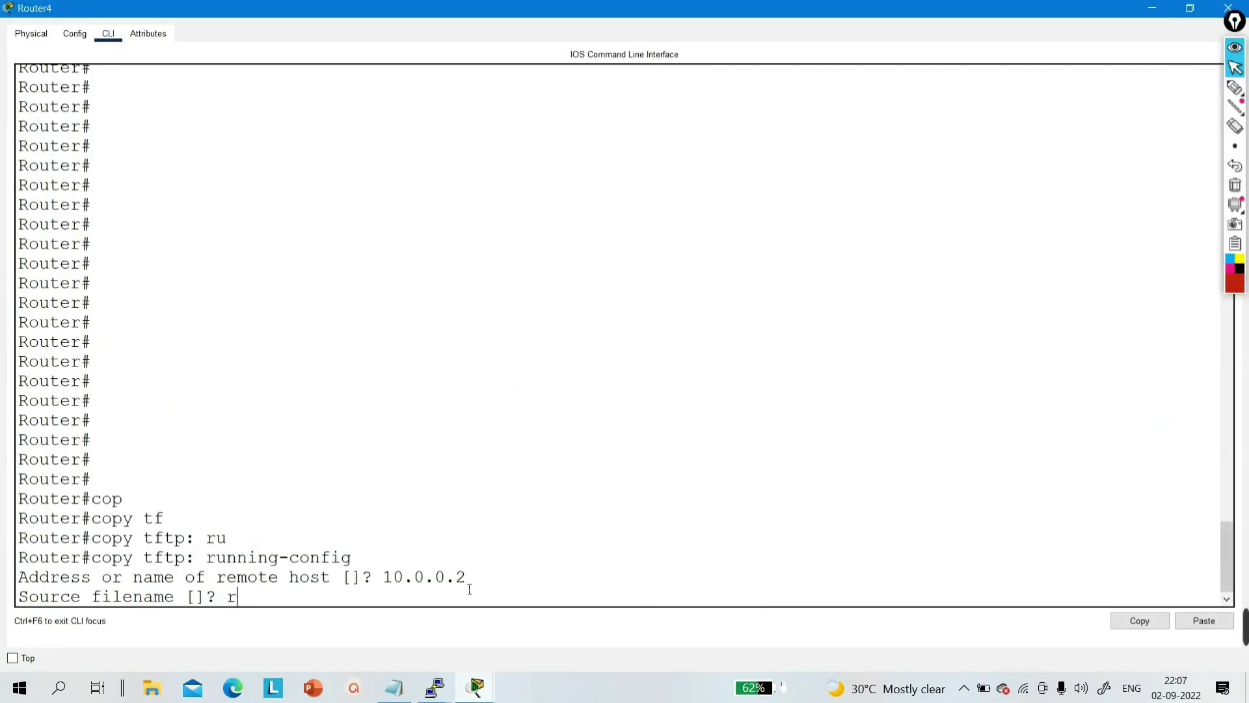
text(outer_config)
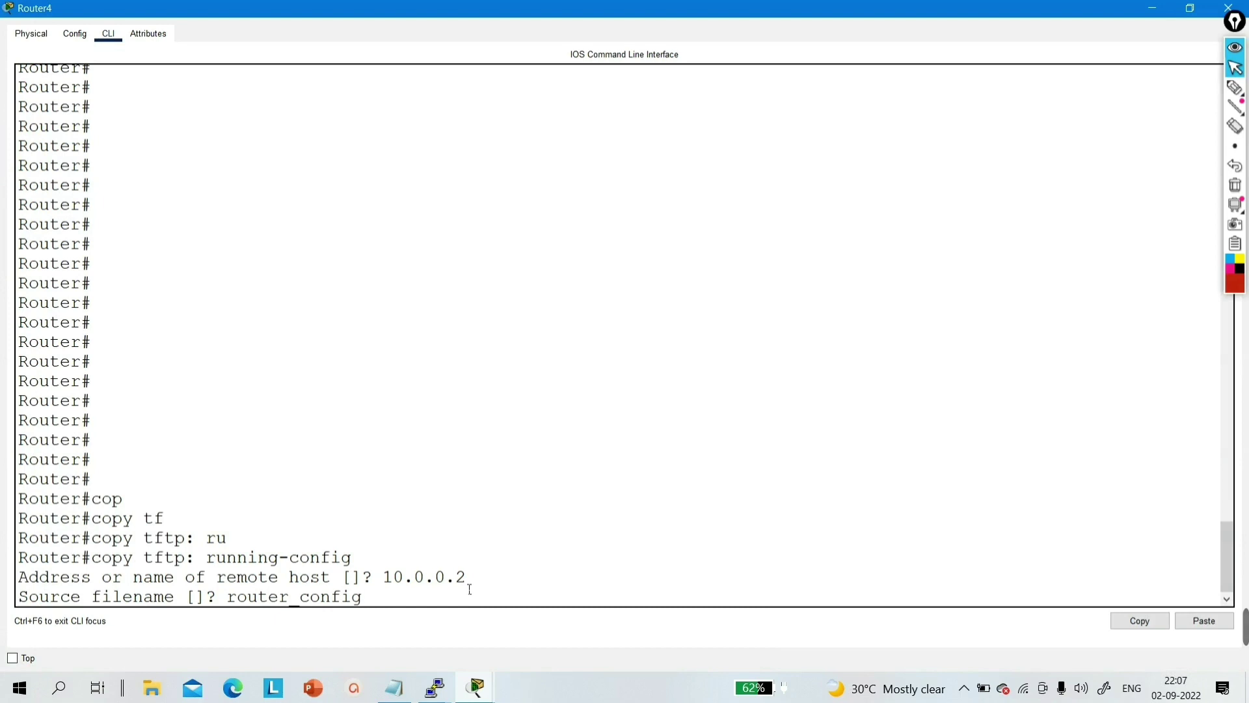
key(Return)
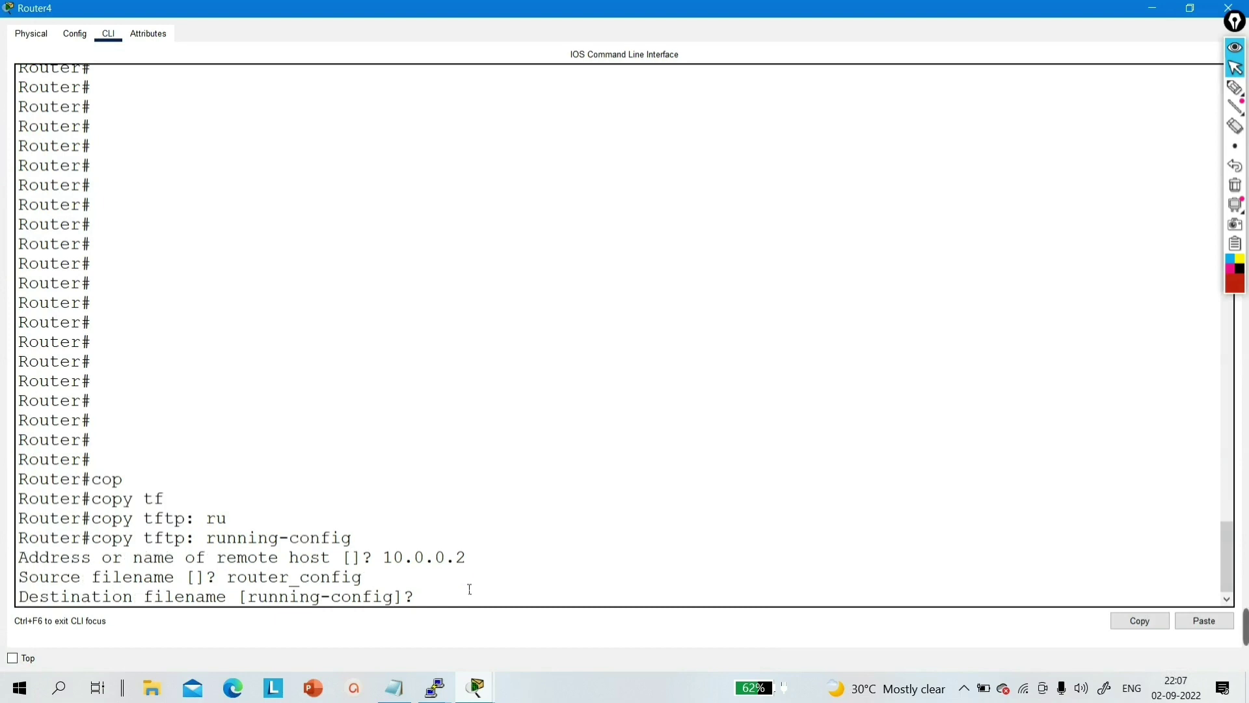
key(Return)
key(Return)
key(Return)
key(Return)
key(Return)
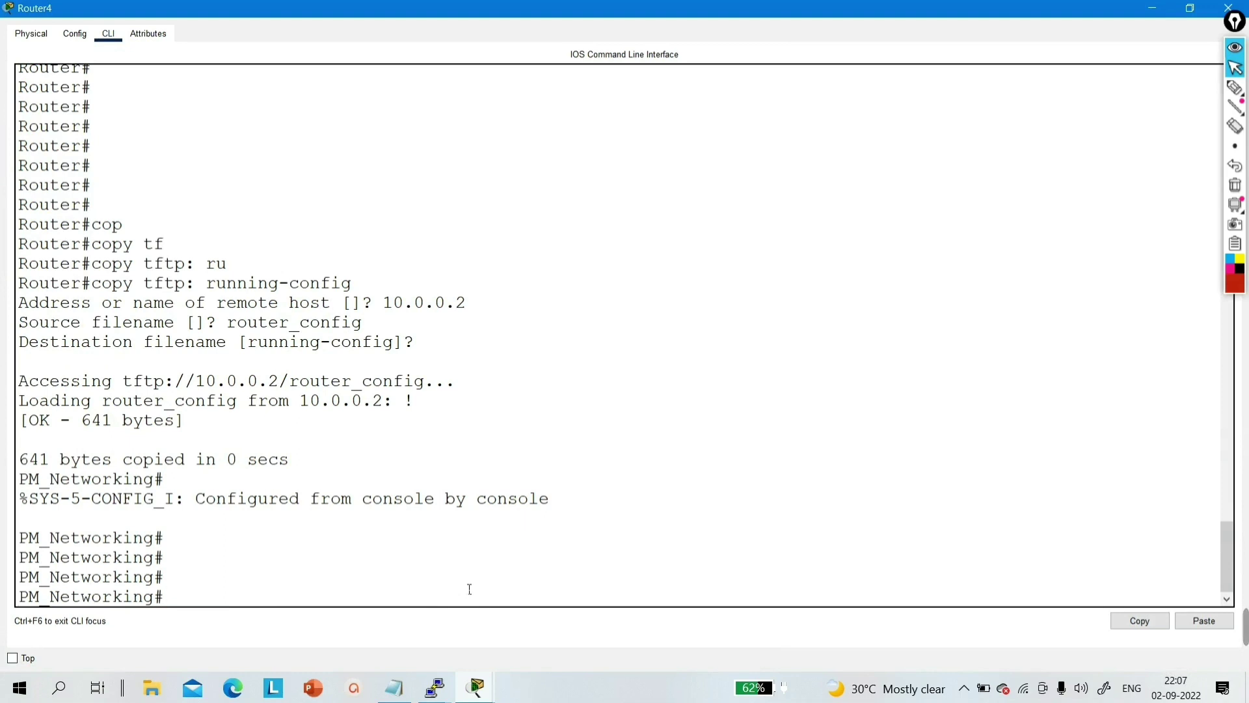
- Log back into PM_Networking with the enable password, then close Router4's window
drag(223, 589, 18, 561)
text(exit)
key(Return)
key(Return)
key(Return)
key(Return)
key(Return)
text(en)
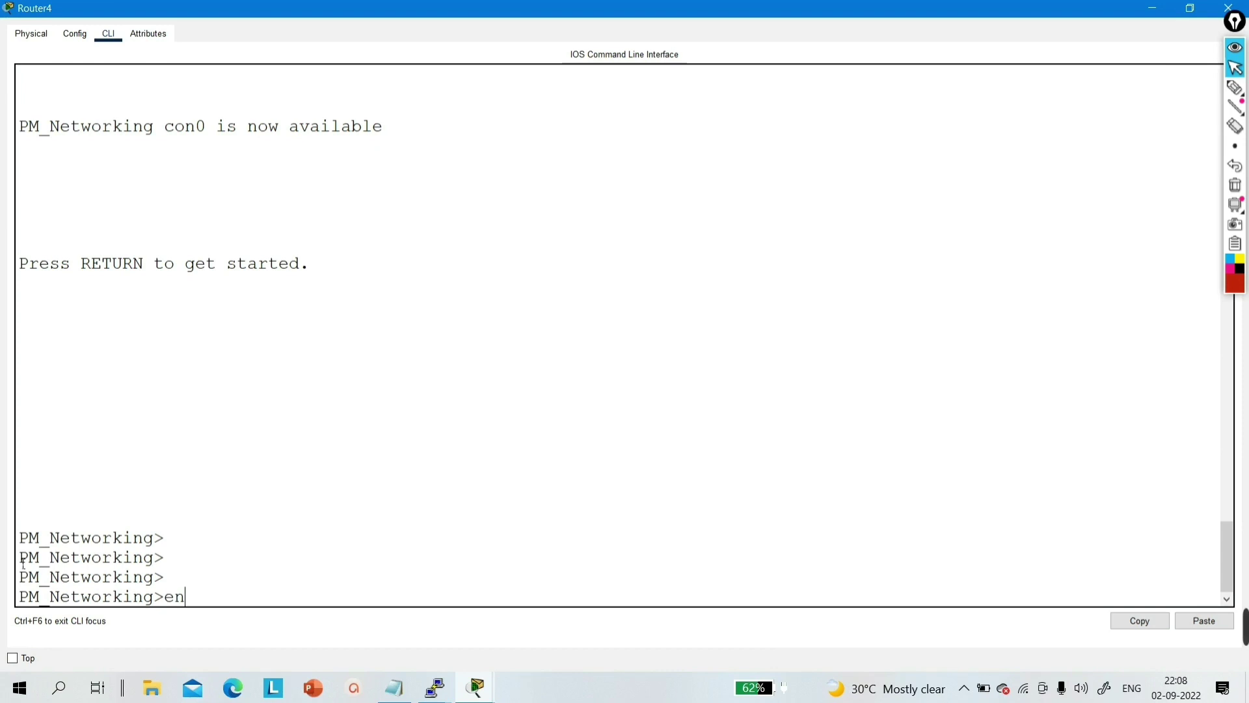
key(Tab)
key(Return)
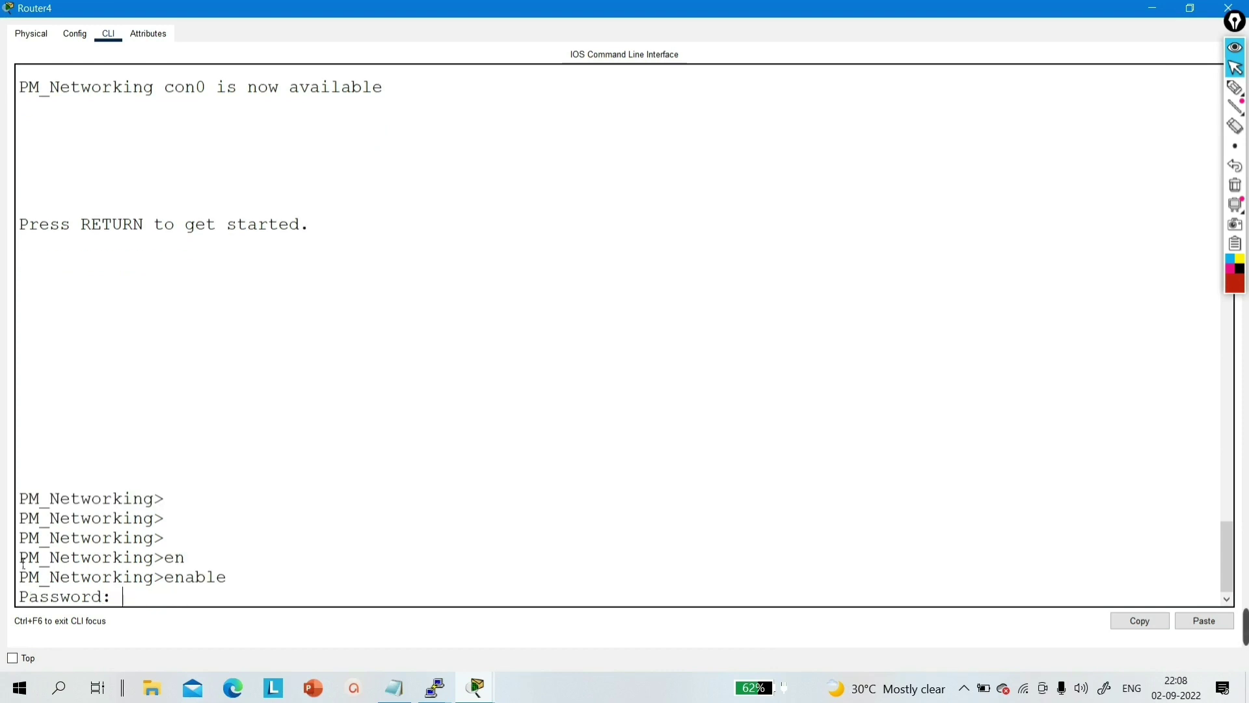
key(Return)
key(Return)
key(Return)
key(Return)
key(Return)
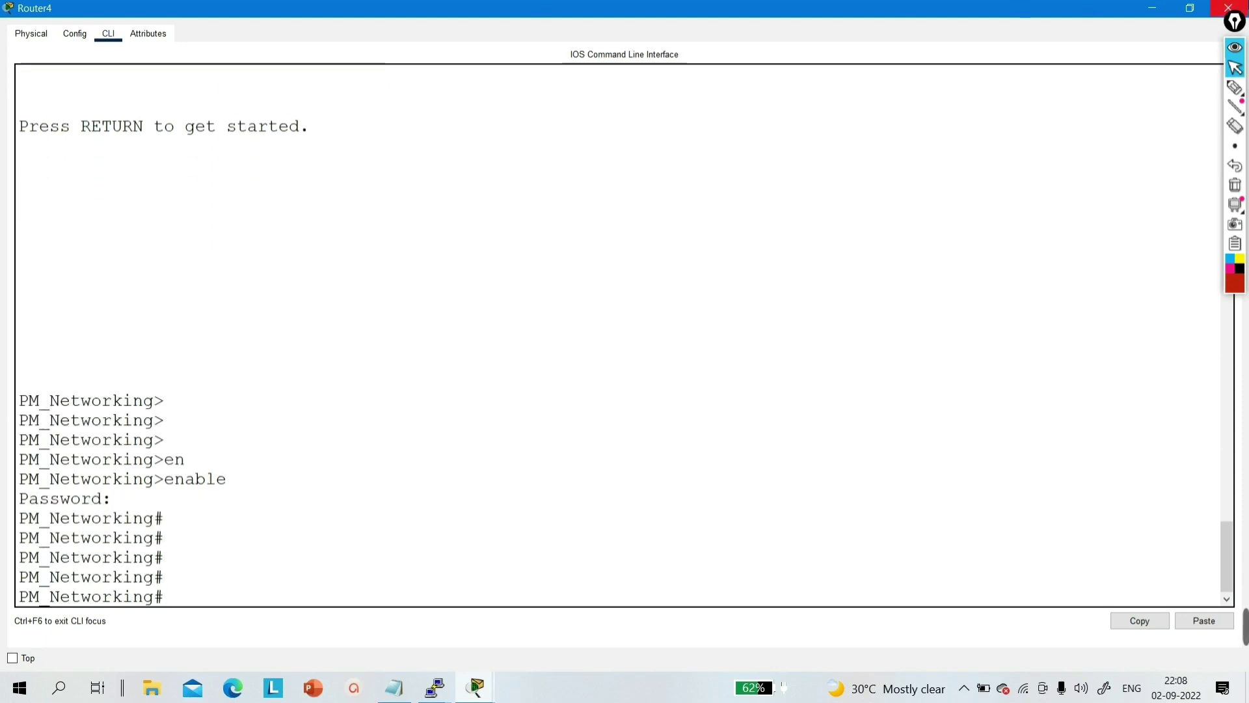
click(1228, 7)
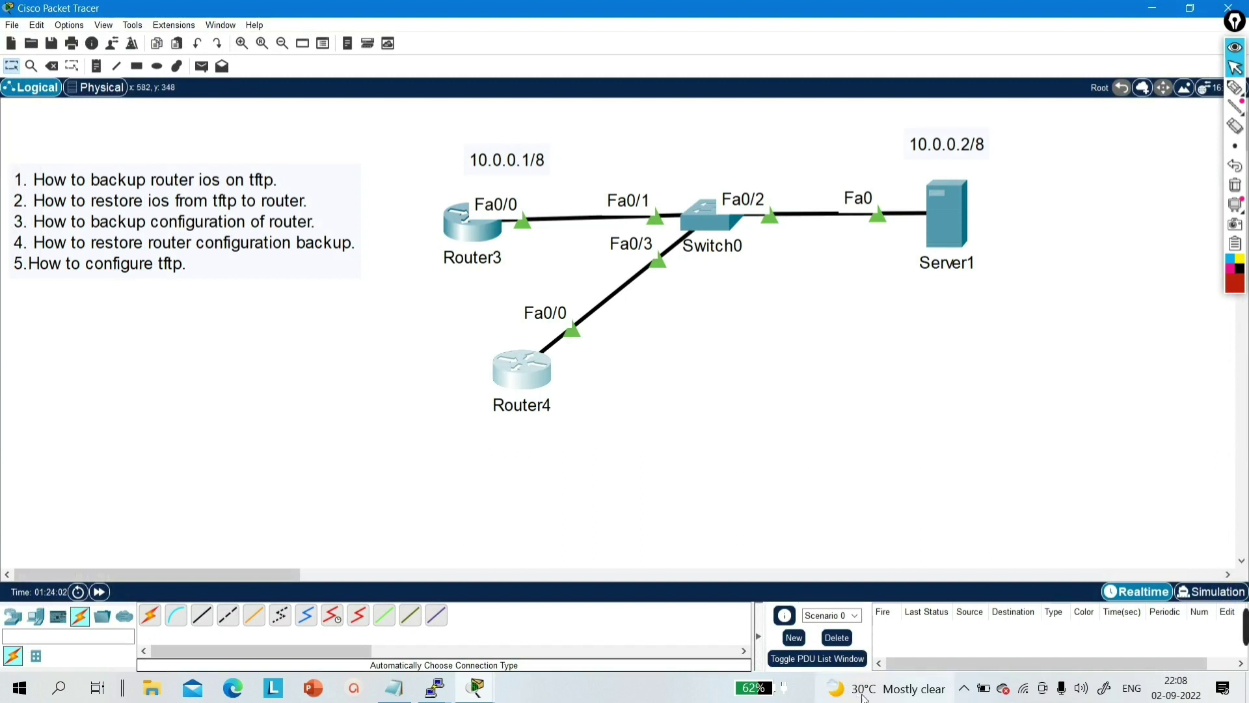
mouse_move(1239, 625)
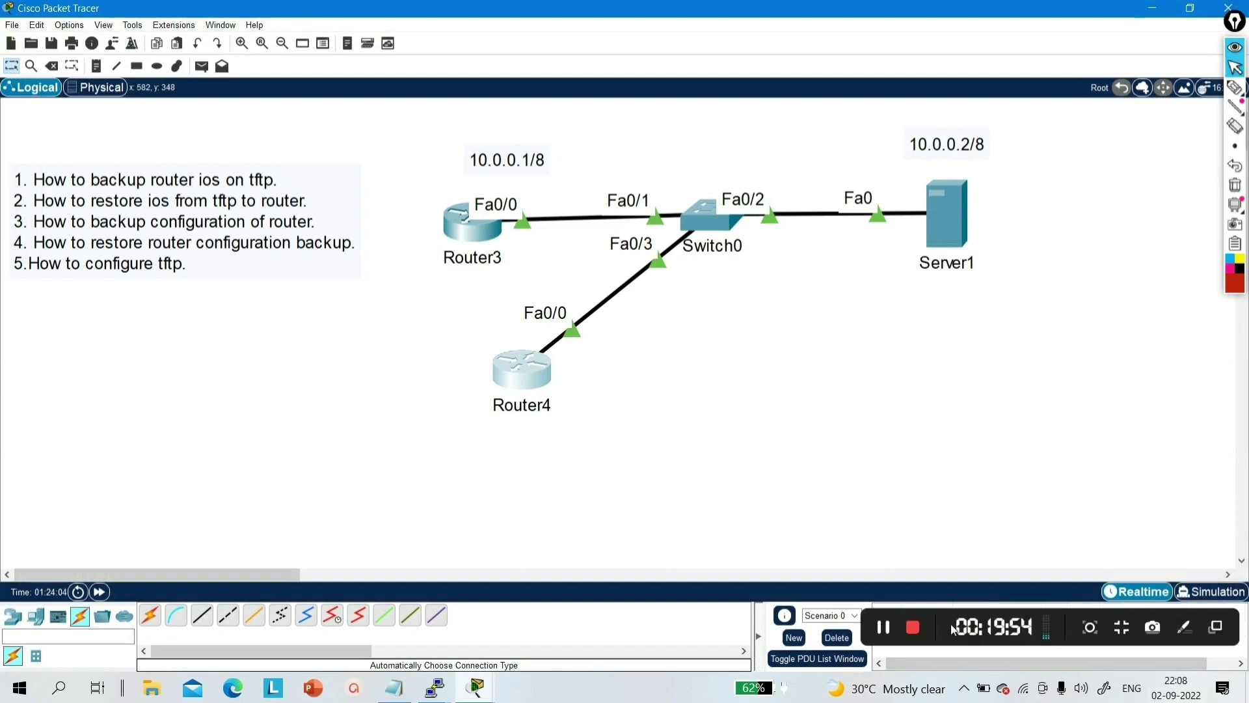